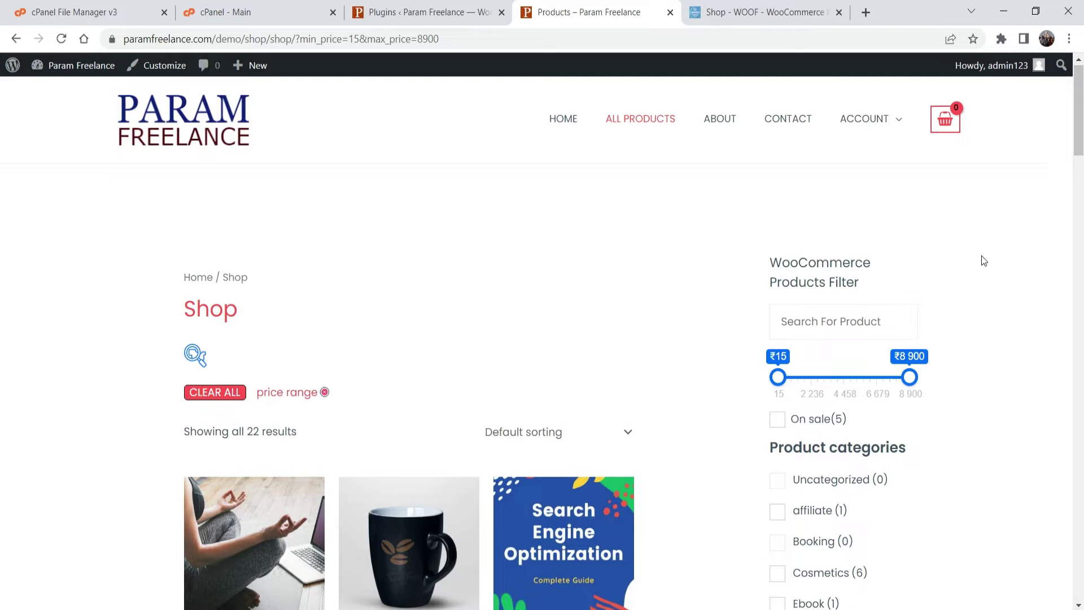
Look over the shop page and filter the products by a minimum price of ₹732.
scroll(981, 265, "down", 1)
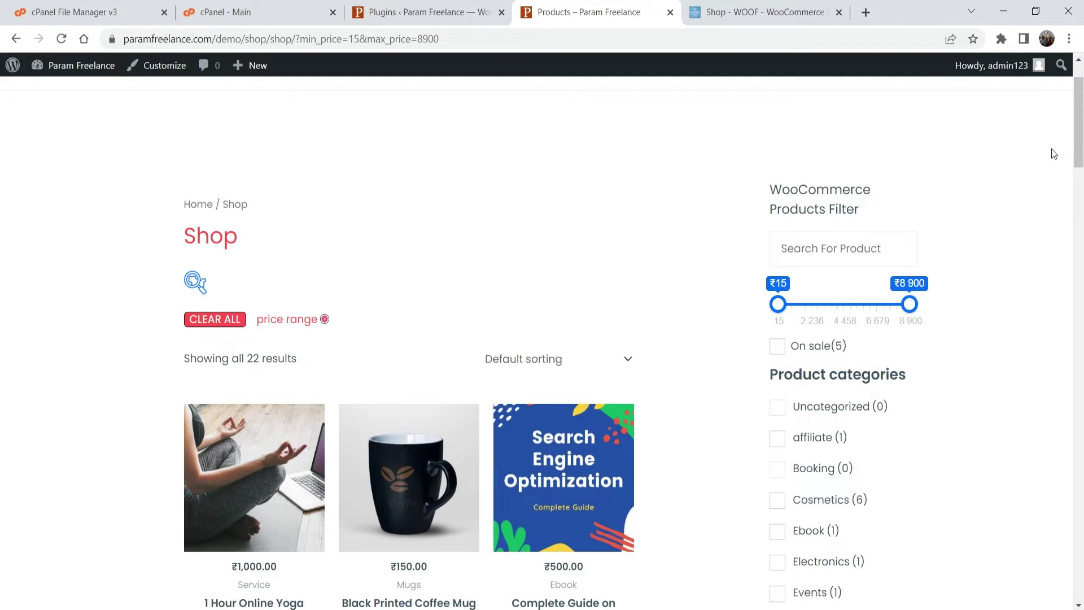
scroll(621, 254, "down", 3)
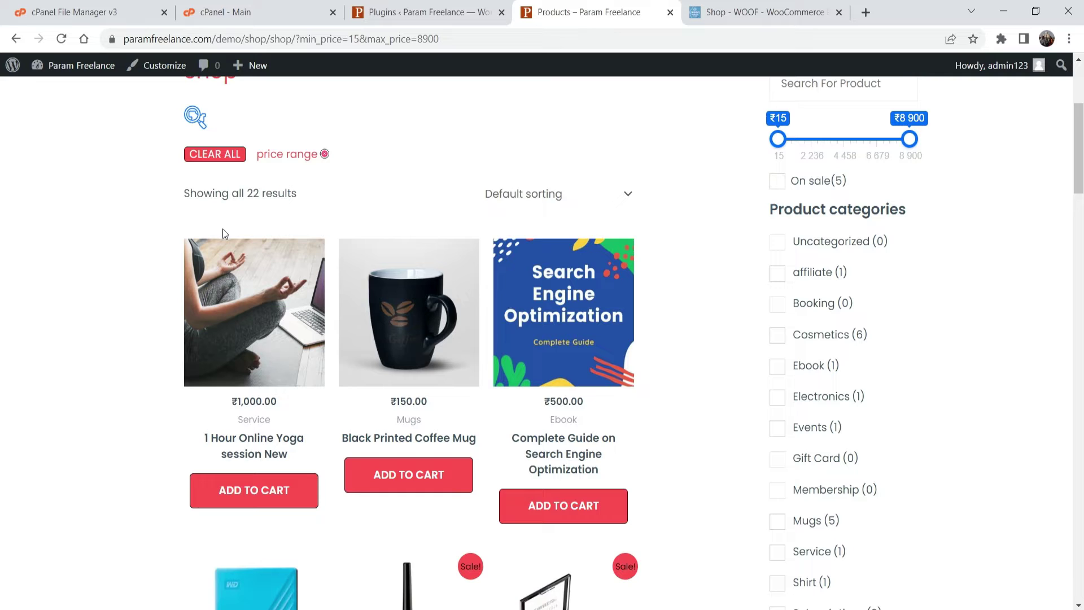
scroll(1048, 298, "up", 1)
scroll(1048, 298, "up", 2)
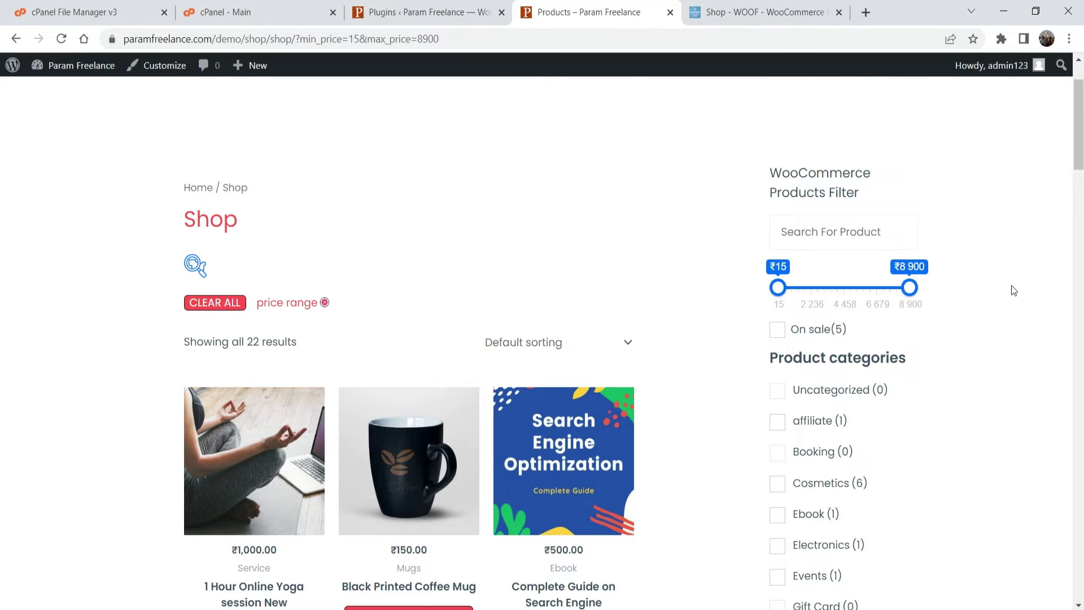
scroll(882, 260, "down", 1)
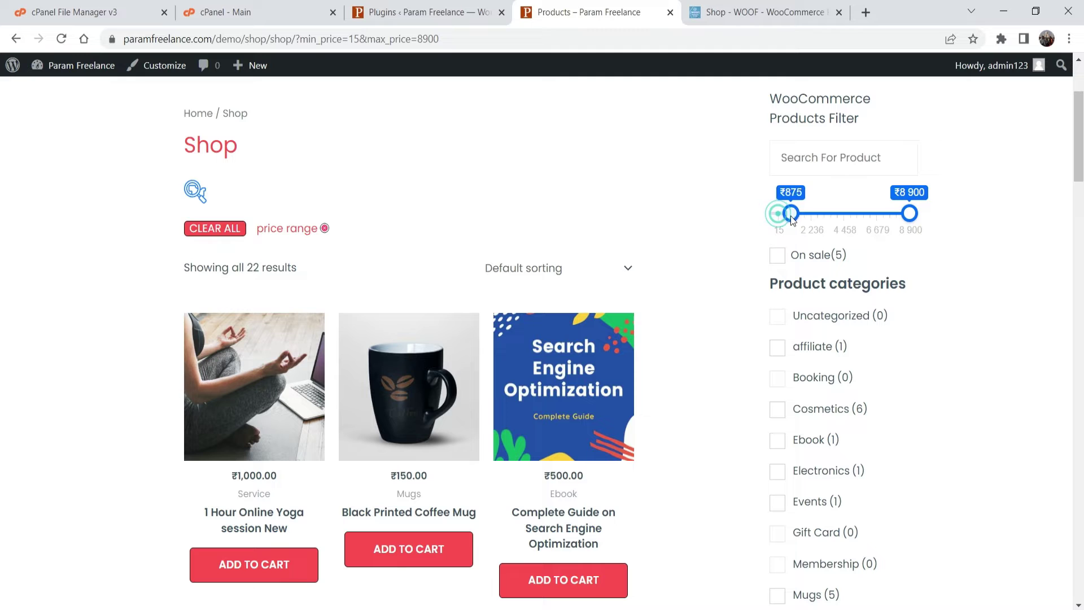
left_click(789, 218)
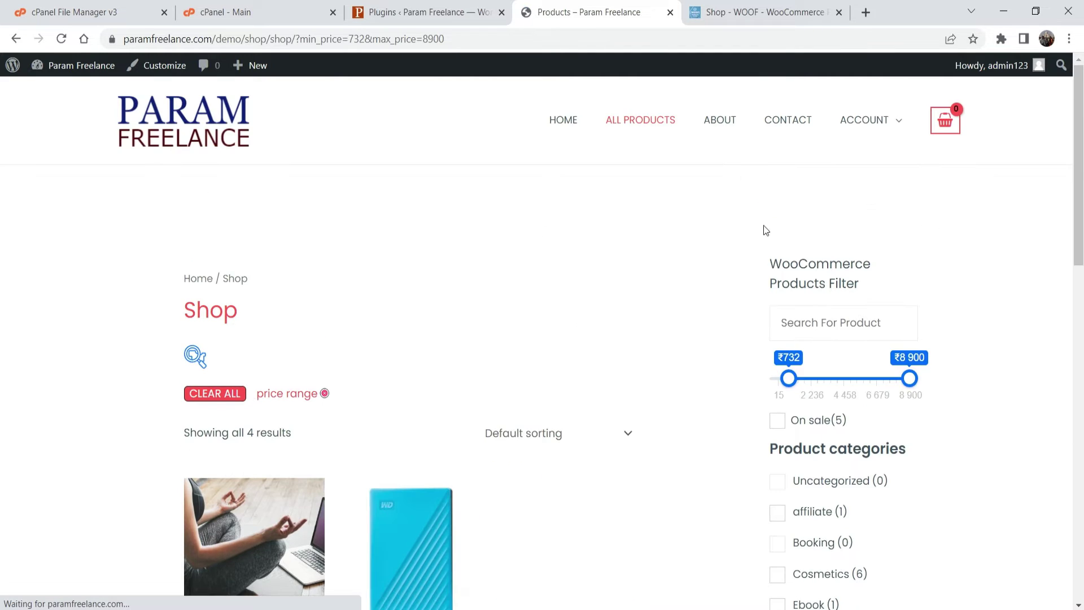
scroll(444, 243, "down", 5)
scroll(790, 231, "up", 3)
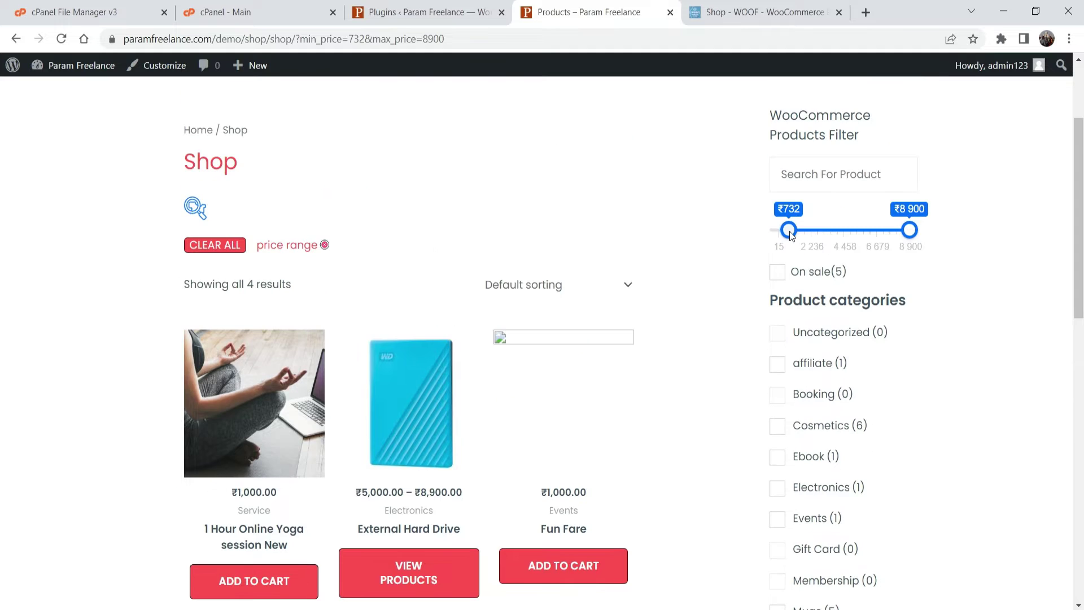
Set the price range filter from ₹15 to ₹2,308 and look over the filtered products.
left_click_drag(789, 230, 713, 228)
left_click_drag(853, 230, 811, 230)
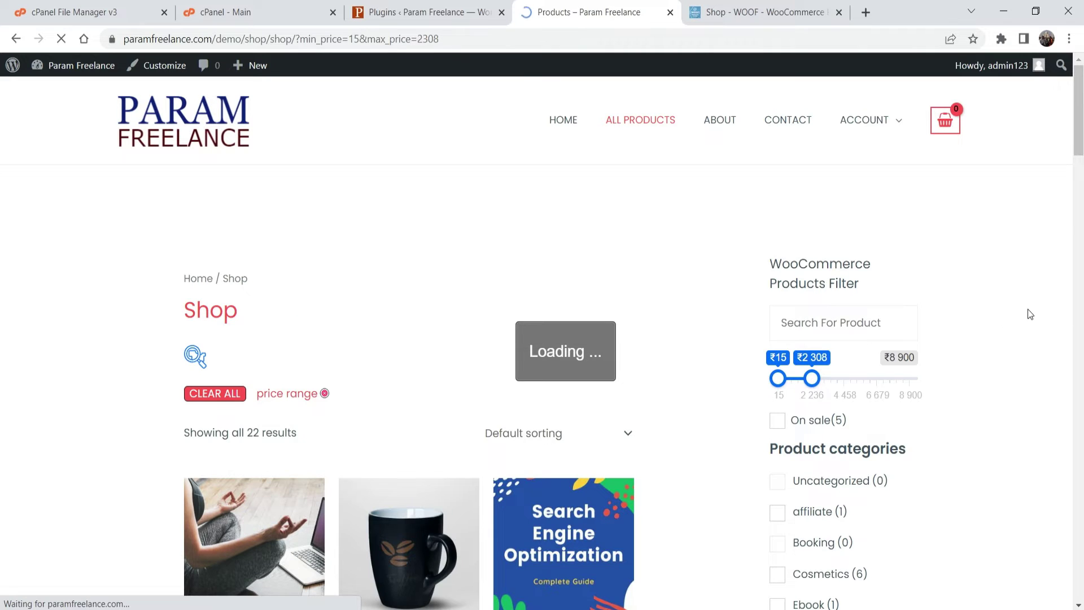
scroll(1012, 262, "down", 4)
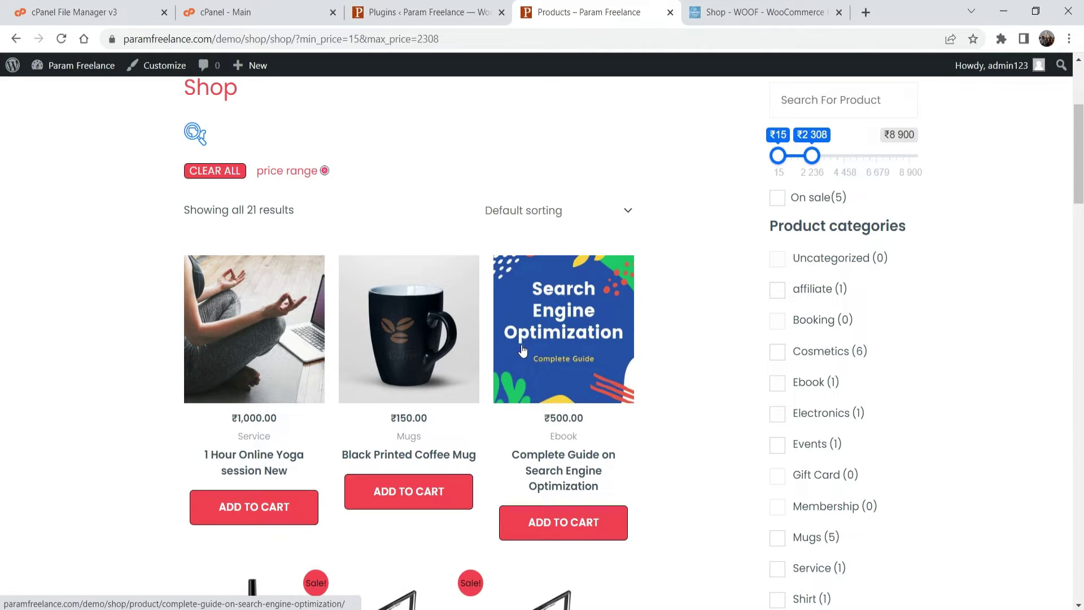
scroll(526, 351, "down", 3)
scroll(649, 368, "up", 4)
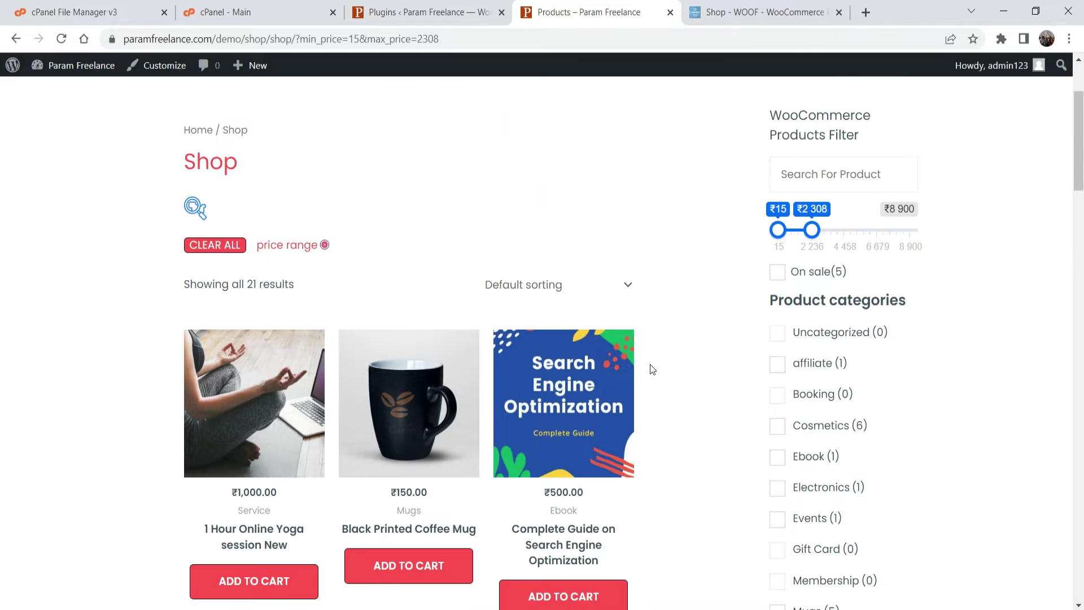
scroll(700, 312, "down", 15)
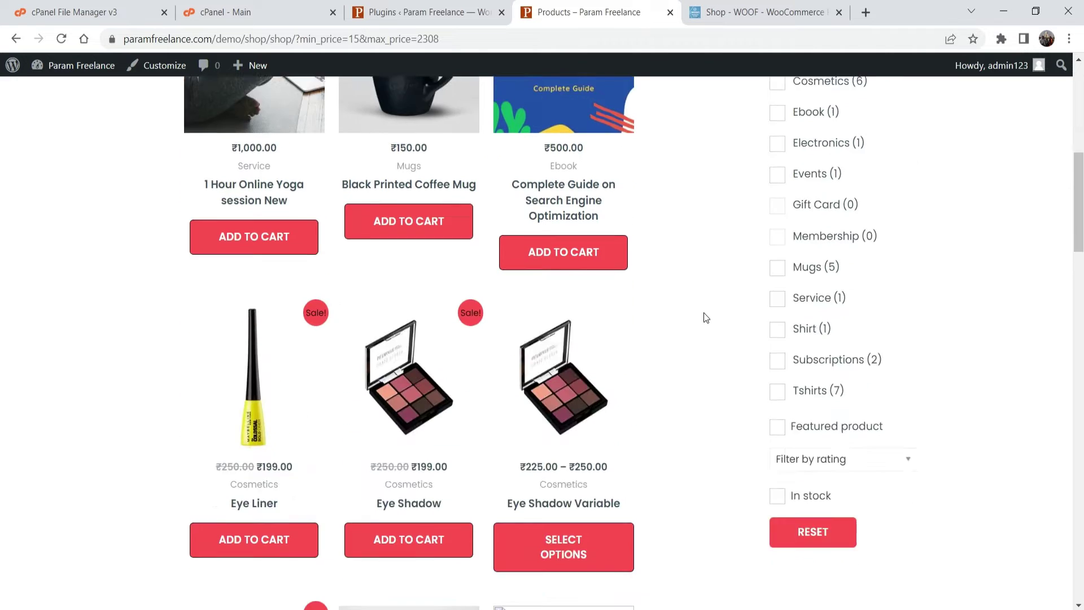
scroll(706, 311, "up", 15)
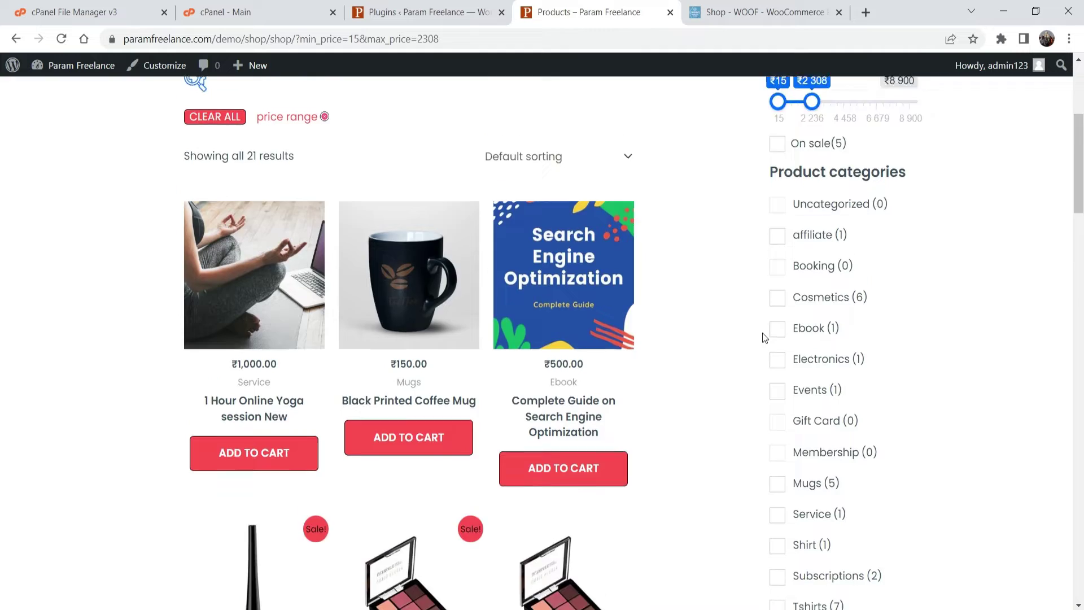
Search the products for "eye" in the product filter, look through the suggestions, and clear the search text.
left_click(815, 238)
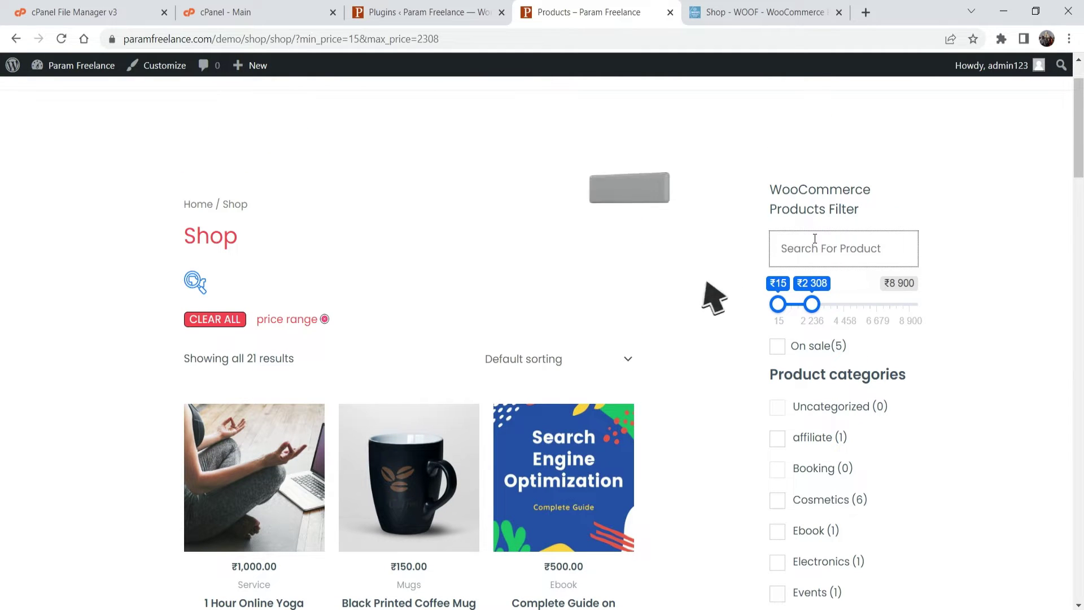
type("eye")
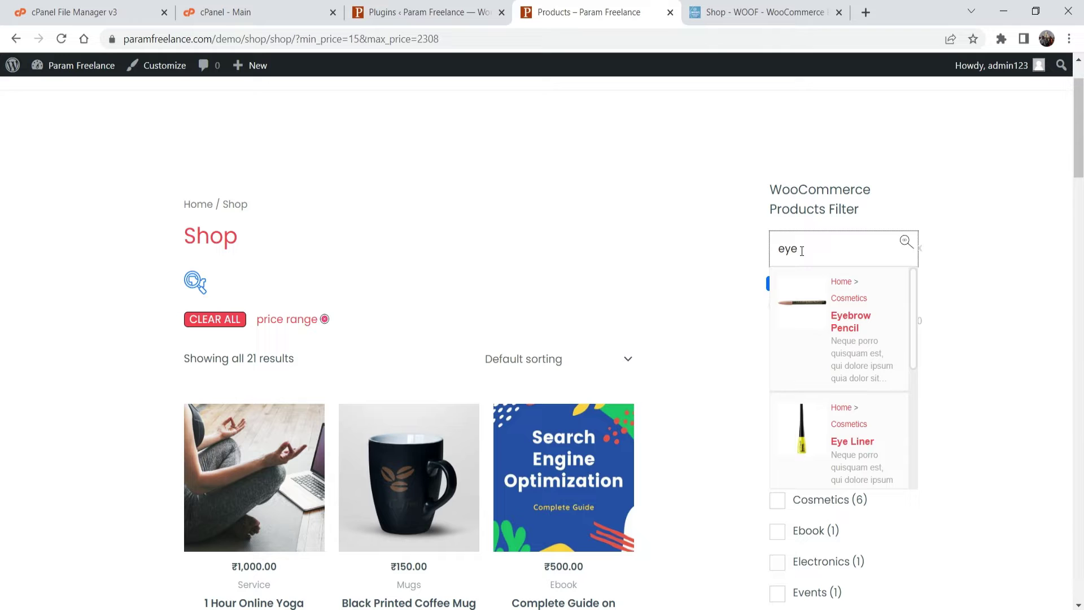
scroll(858, 343, "down", 3)
scroll(858, 343, "down", 5)
scroll(849, 345, "up", 5)
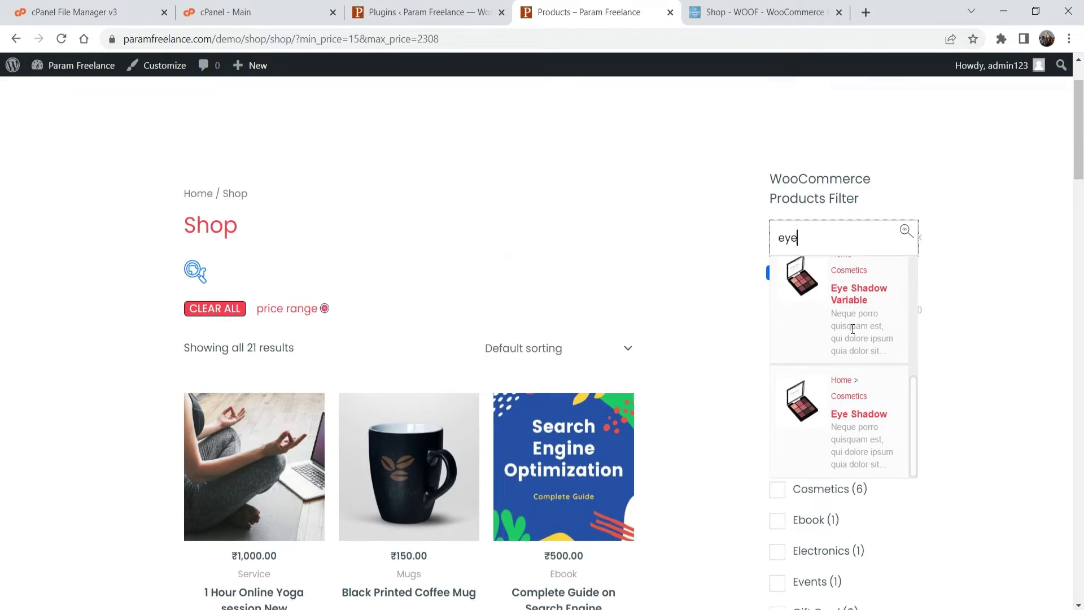
double_click(790, 247)
key("BackSpace")
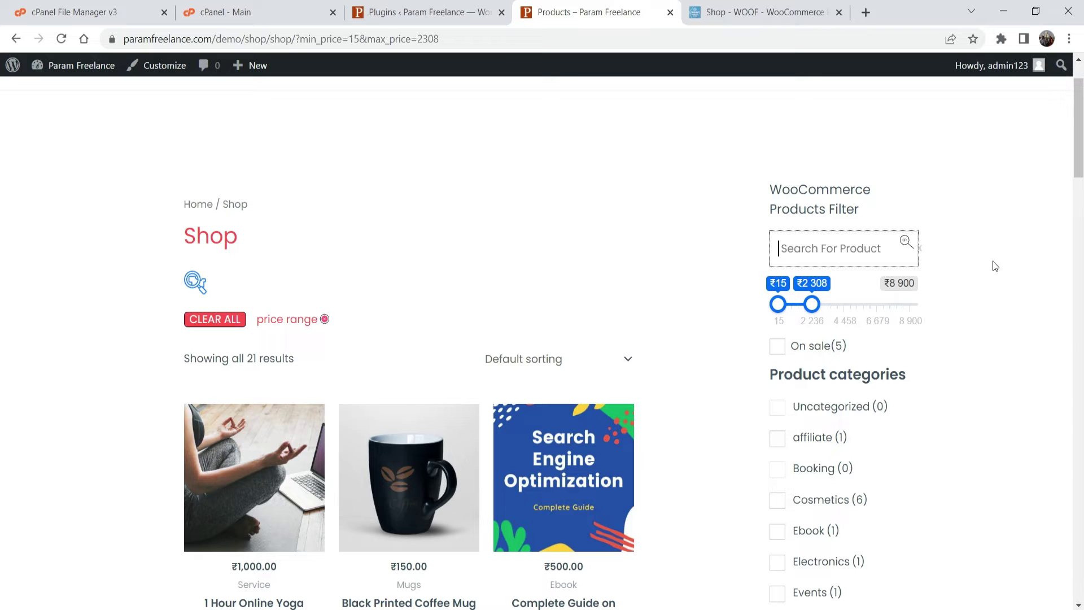
left_click(960, 253)
Restrict the products to those on sale, look over the listing, and remove the On sale filter.
scroll(980, 252, "down", 1)
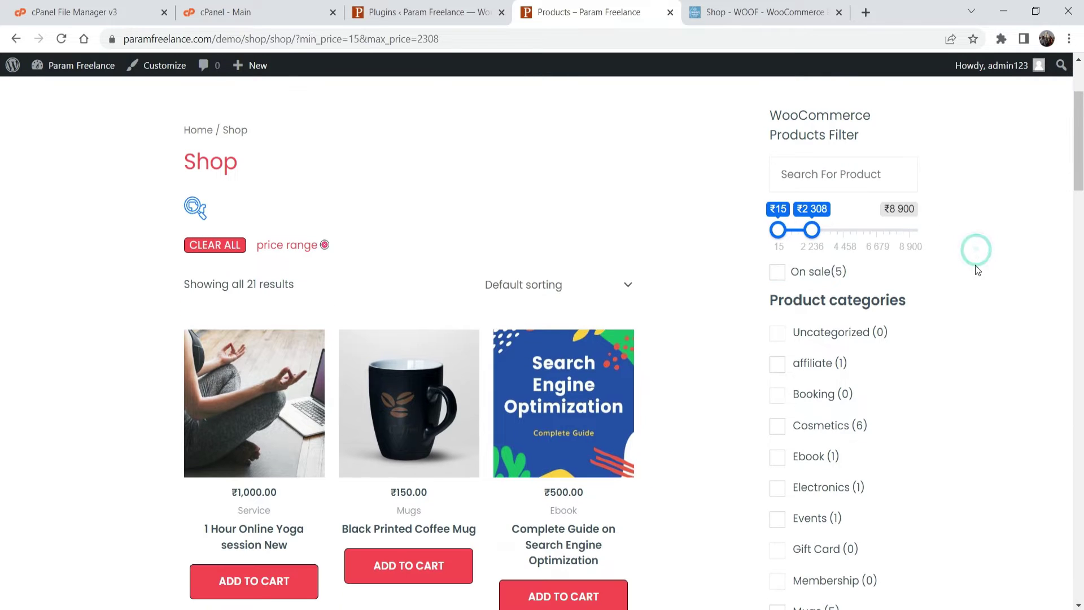
left_click(785, 274)
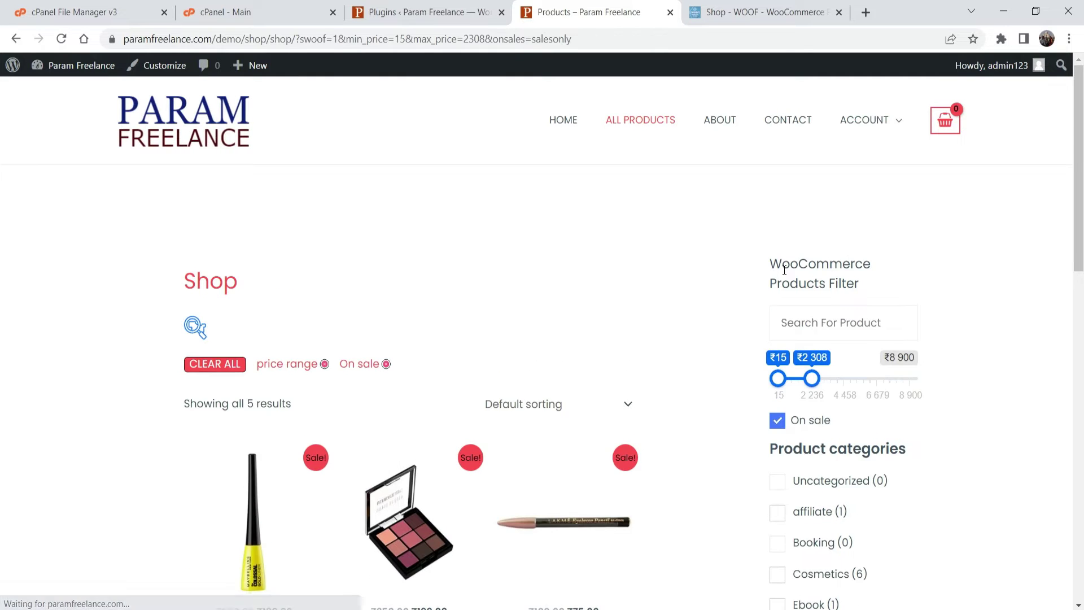
scroll(683, 276, "down", 5)
scroll(682, 276, "up", 3)
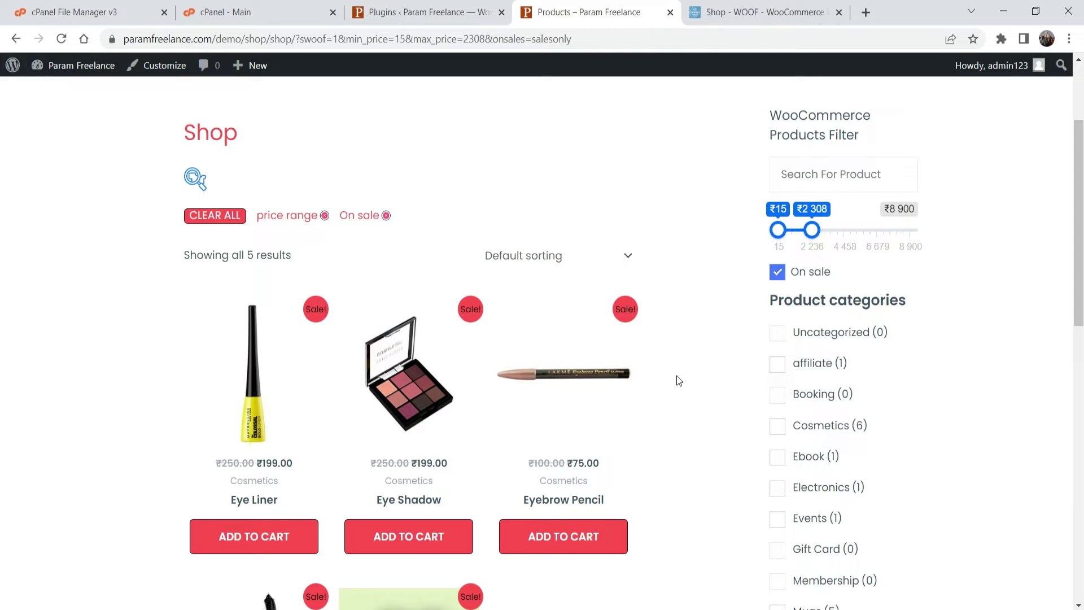
left_click(777, 272)
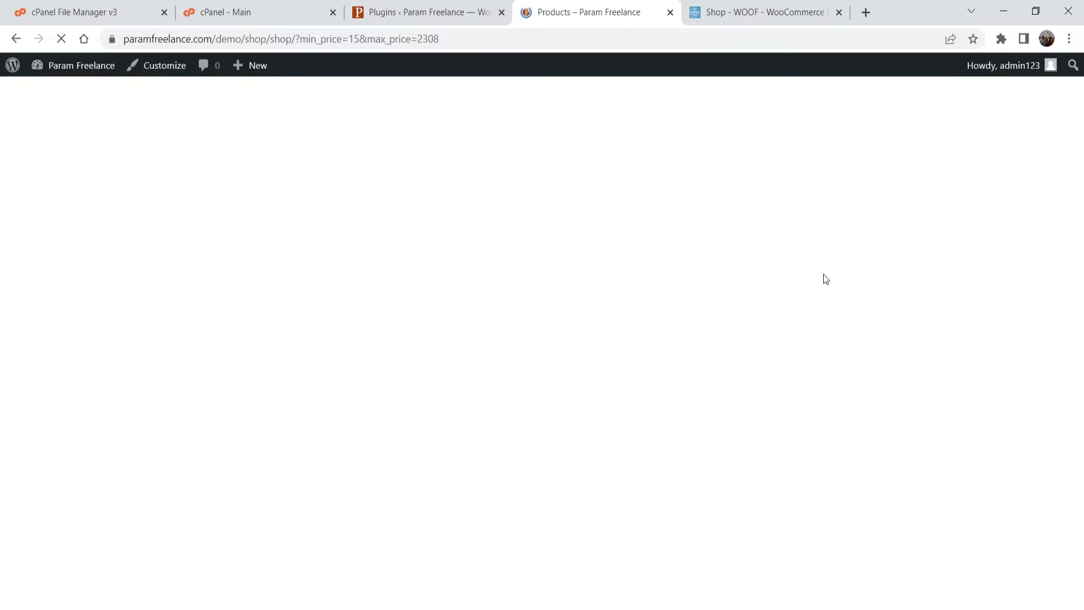
Filter the products by the Cosmetics category and look over the listing.
scroll(947, 296, "down", 5)
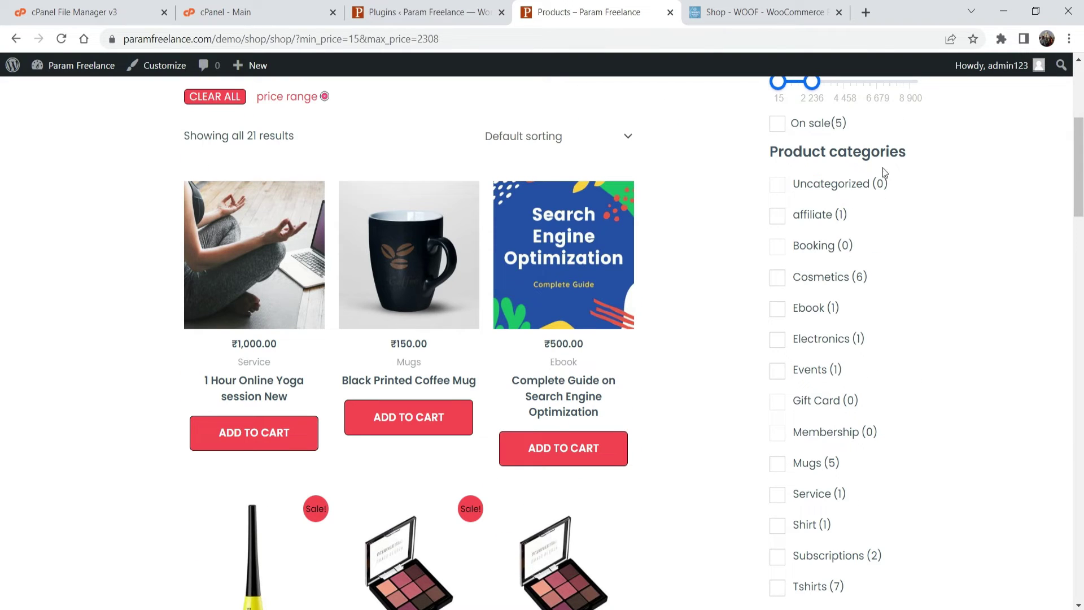
left_click(778, 277)
scroll(646, 251, "down", 2)
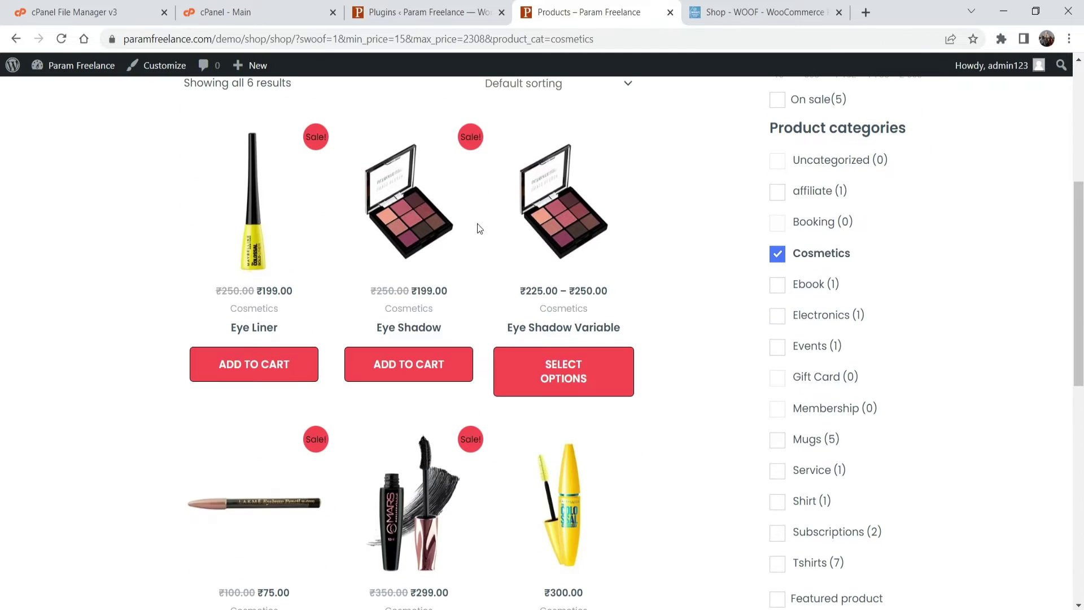
Review the average rating ranges offered by the rating filter without choosing one.
scroll(659, 229, "down", 6)
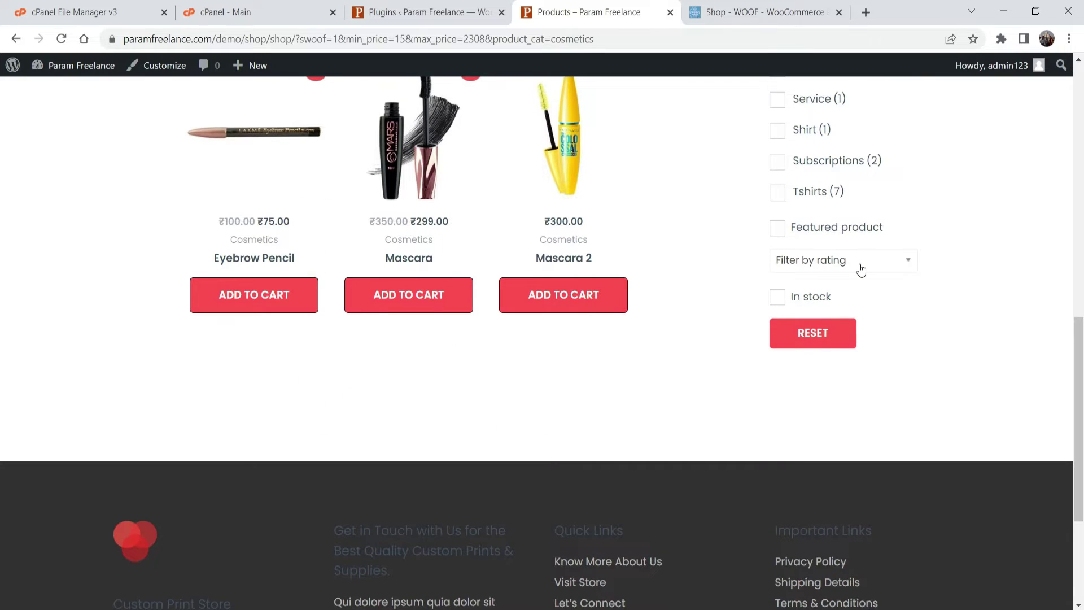
left_click(860, 268)
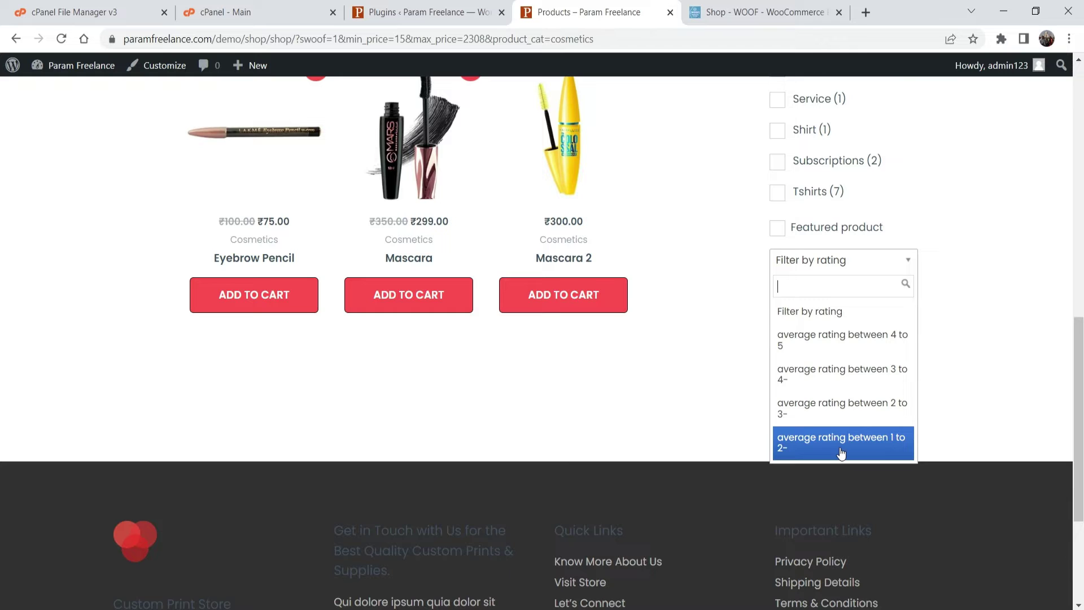
left_click(973, 300)
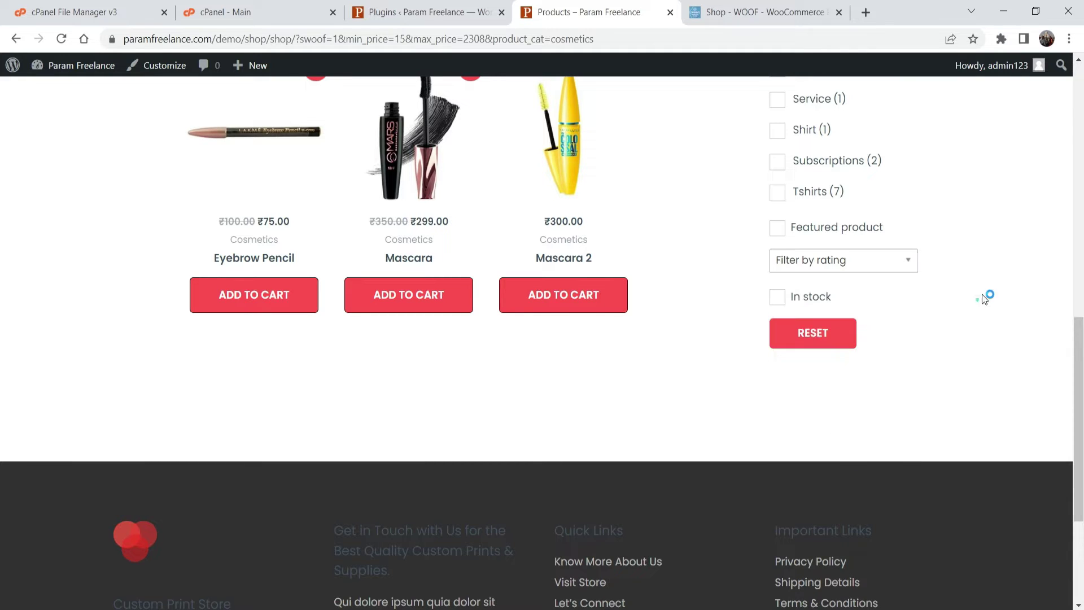
Restrict the Cosmetics products to those in stock and look over the listing.
left_click(779, 297)
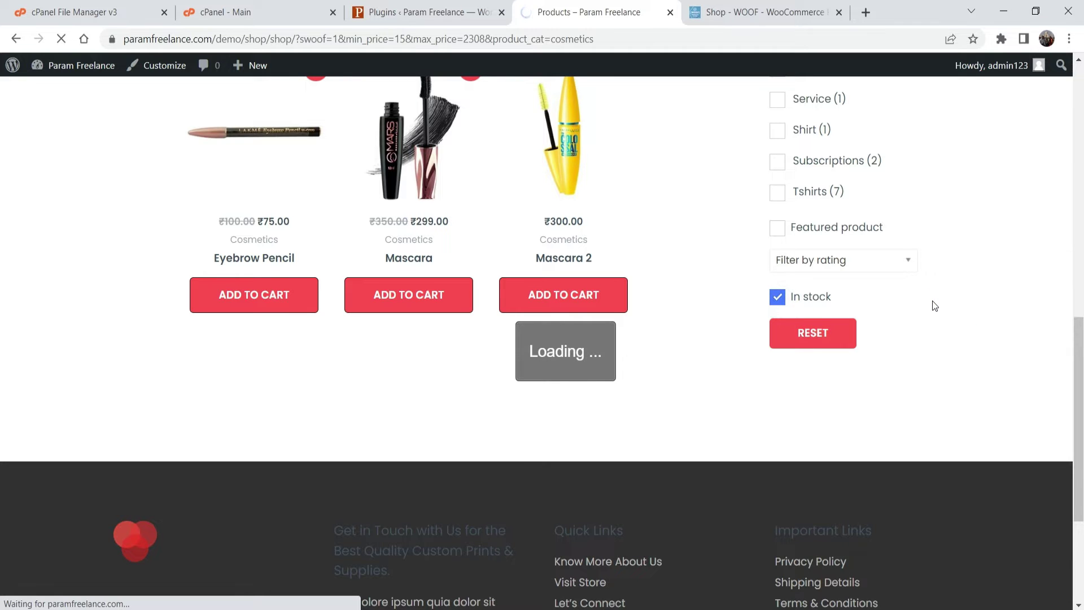
scroll(934, 305, "down", 6)
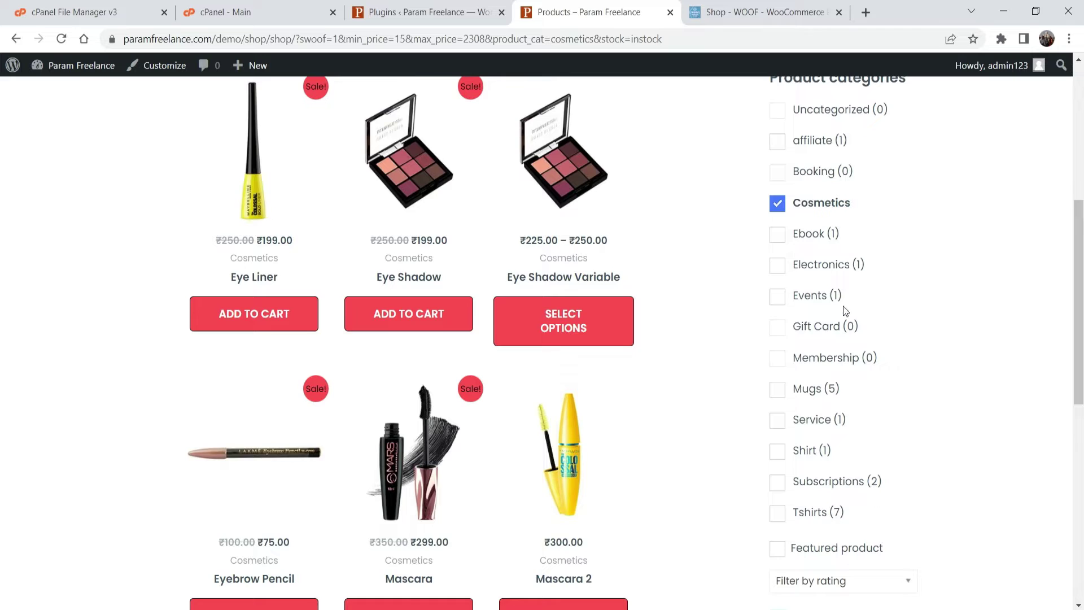
Reset all product filters and look over the full shop listing.
scroll(1002, 331, "down", 5)
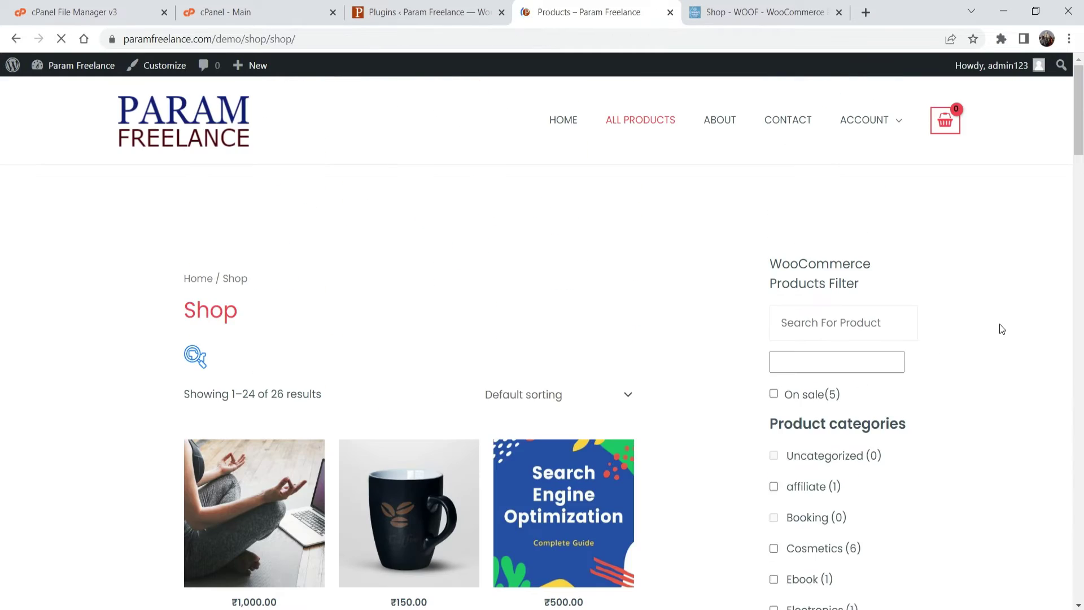
scroll(983, 296, "down", 1)
scroll(983, 296, "down", 5)
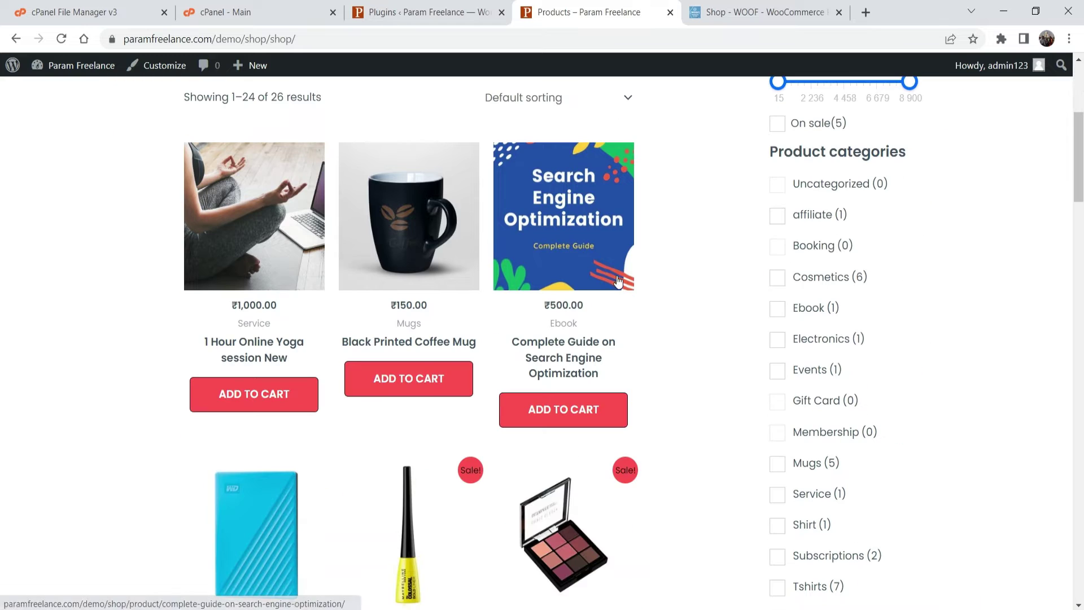
scroll(969, 293, "up", 5)
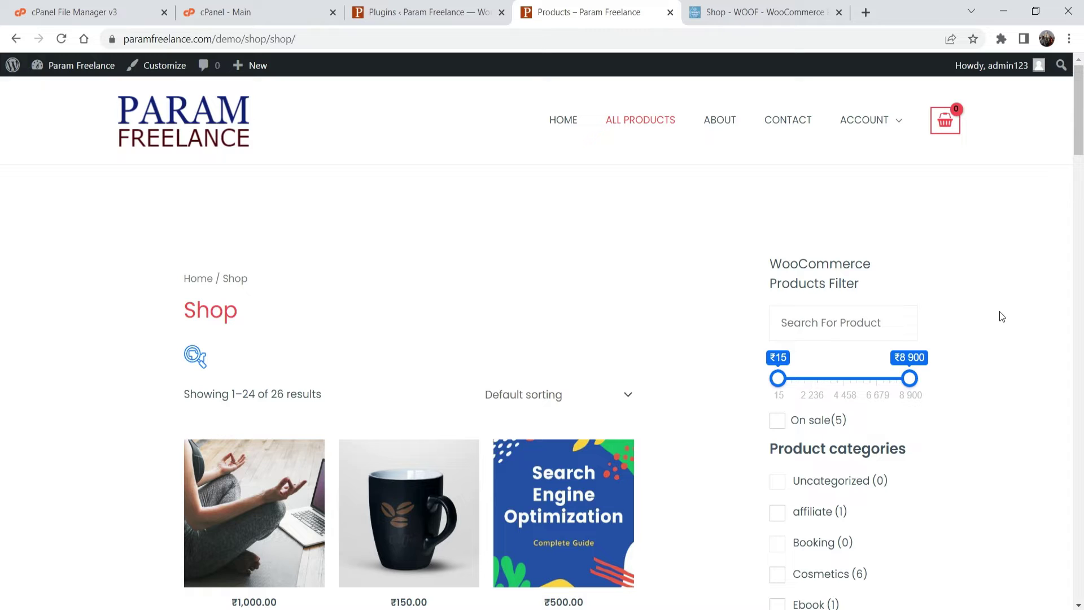
Switch to the WOOF demo store and examine its price and product category filters.
left_click(716, 18)
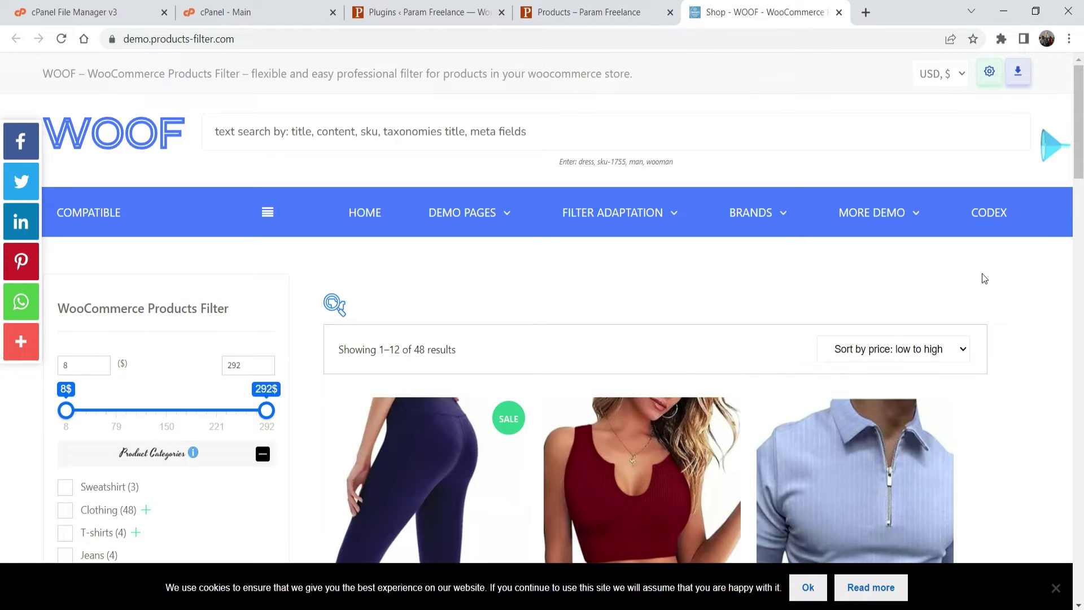
scroll(909, 252, "down", 3)
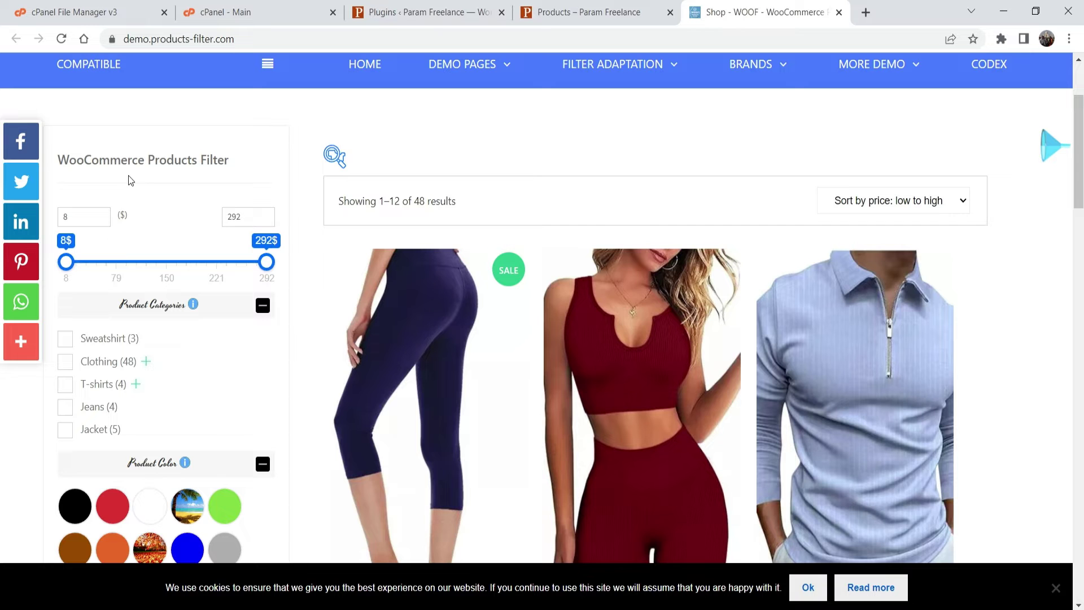
scroll(141, 215, "down", 3)
scroll(148, 226, "up", 3)
scroll(200, 243, "down", 3)
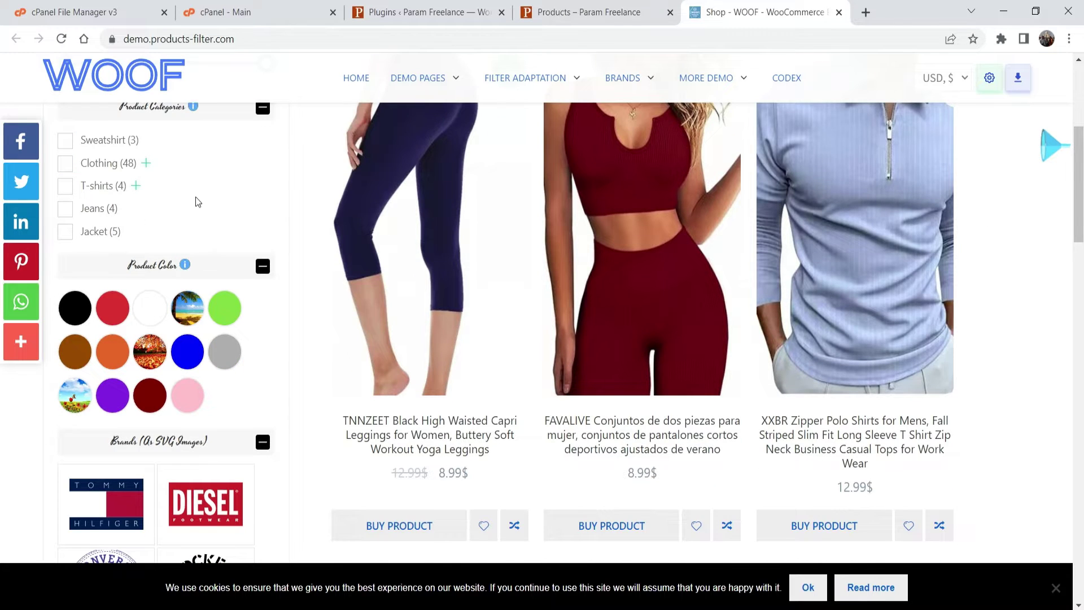
Filter the demo store's products by the green product color and look over the matching items.
scroll(190, 198, "down", 1)
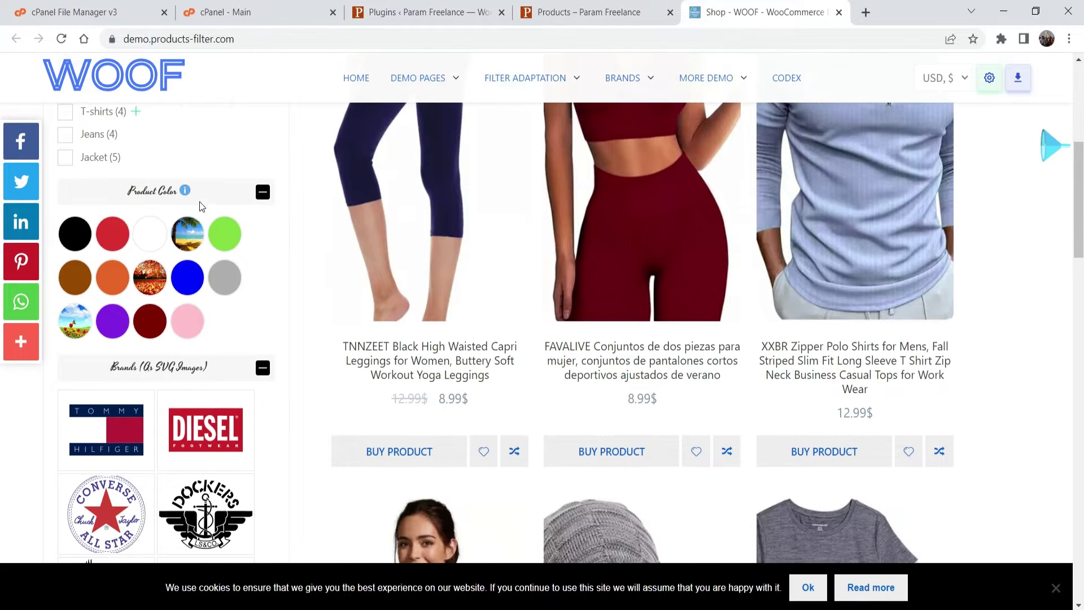
left_click(222, 237)
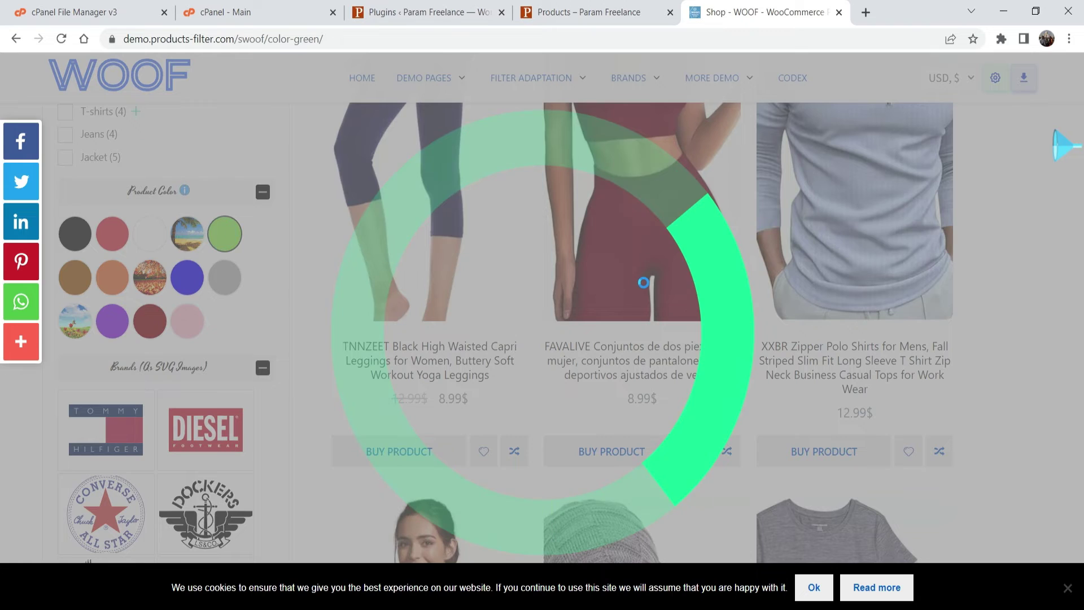
scroll(964, 284, "down", 3)
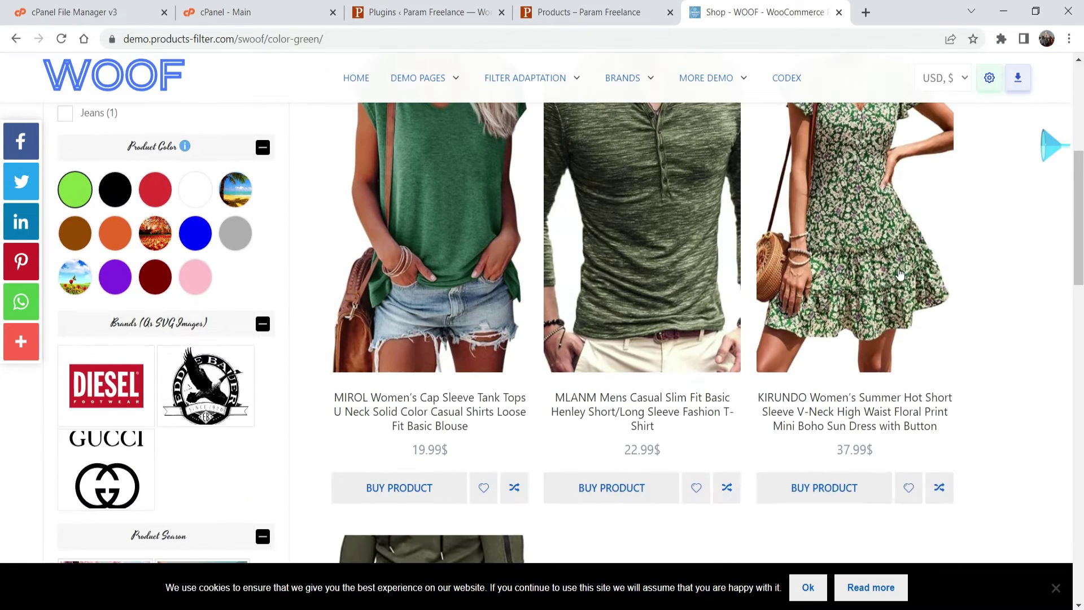
Examine the demo store's remaining filters, from brand and season to size, weight, length, author and stock, and return to the shop's Products page.
scroll(934, 254, "down", 4)
scroll(886, 248, "up", 5)
scroll(115, 331, "down", 2)
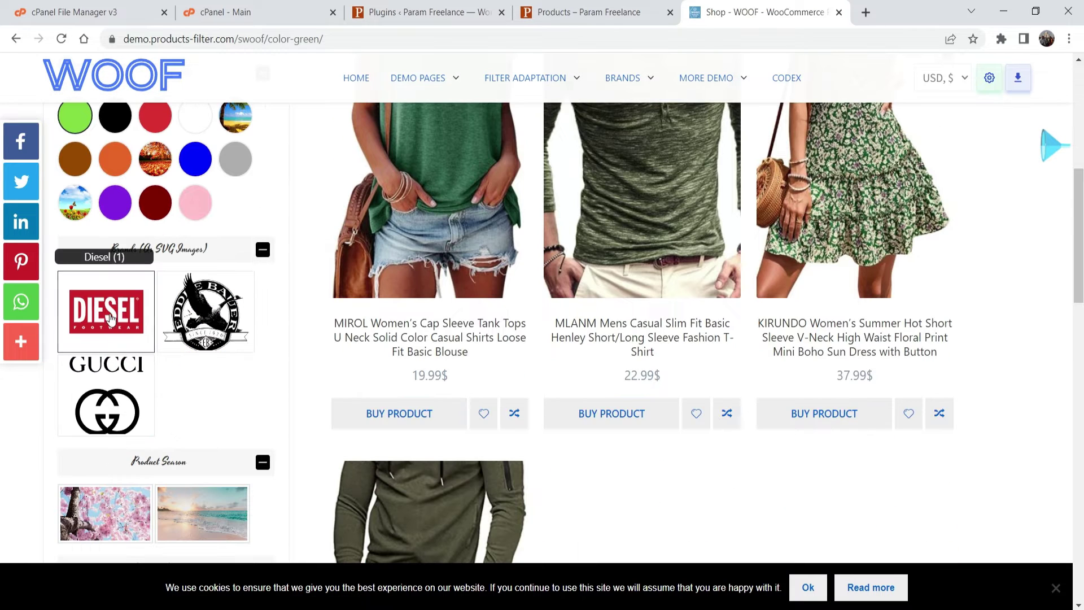
scroll(116, 310, "down", 4)
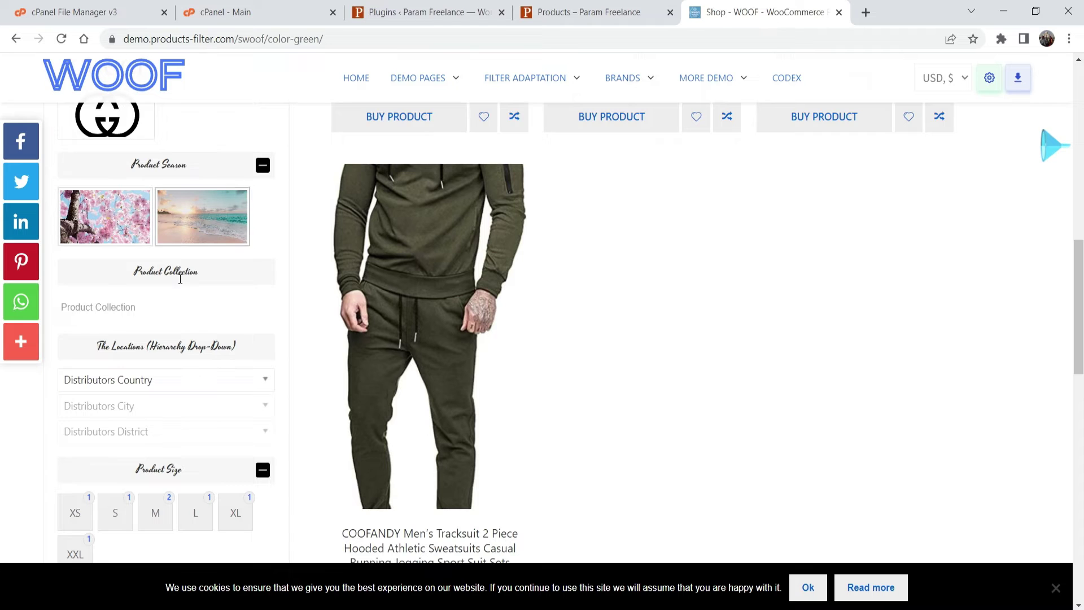
scroll(181, 271, "down", 2)
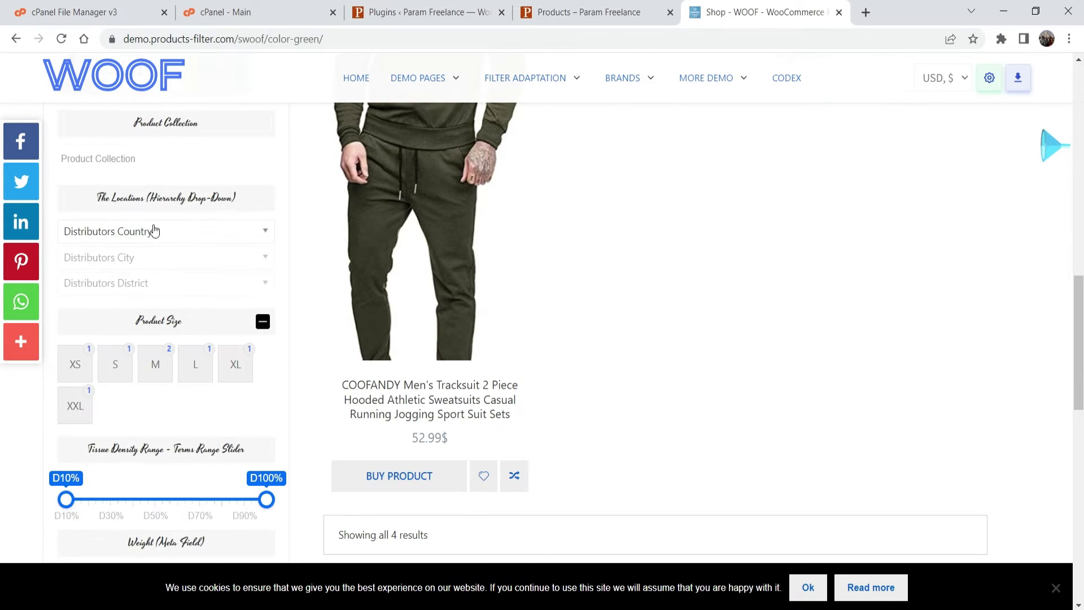
scroll(150, 230, "down", 2)
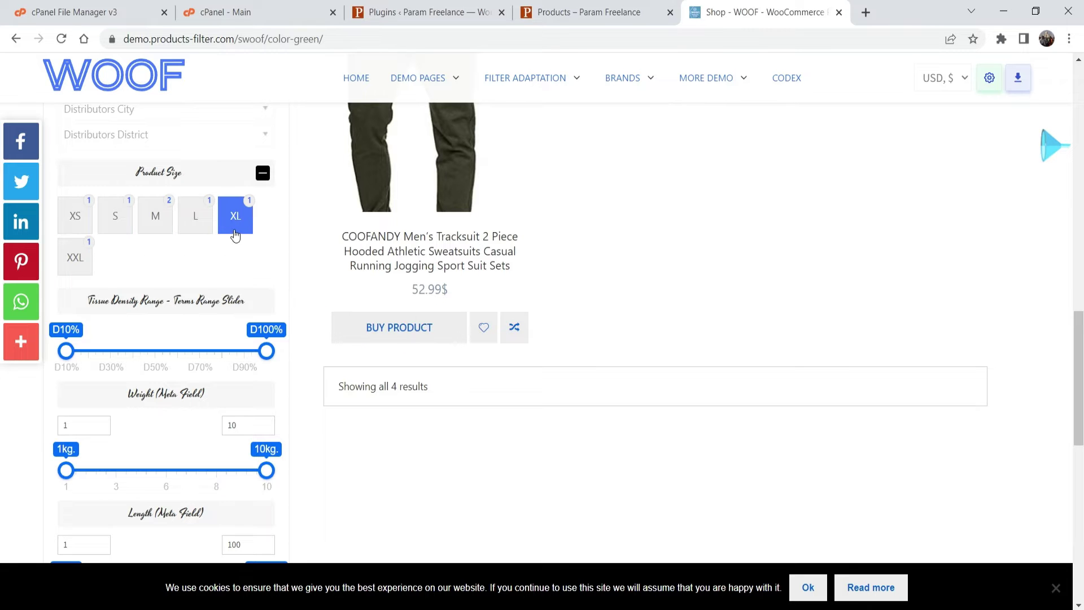
scroll(652, 228, "down", 2)
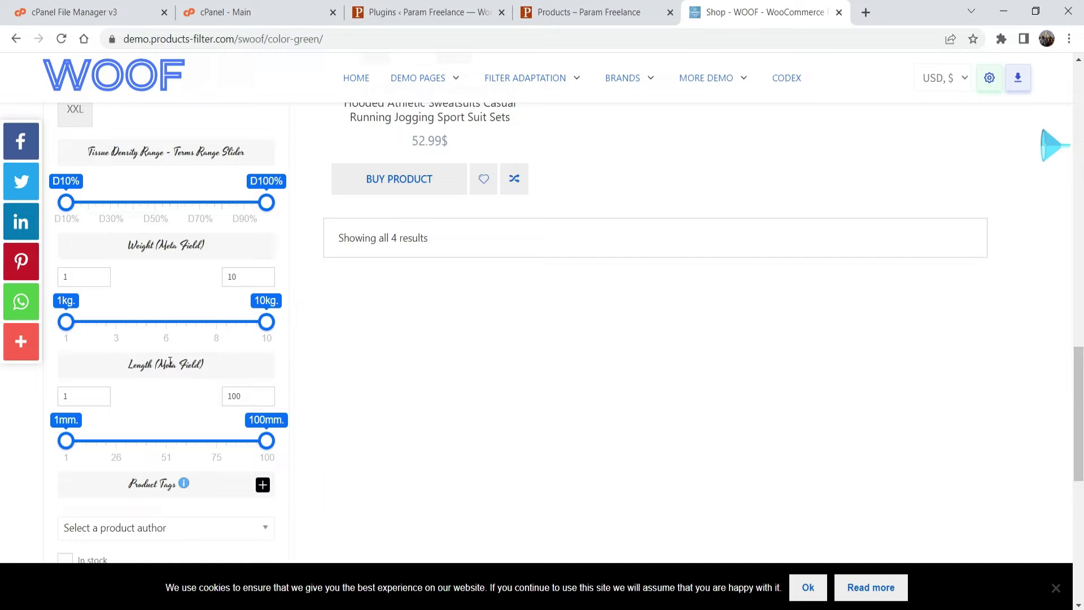
scroll(172, 362, "down", 4)
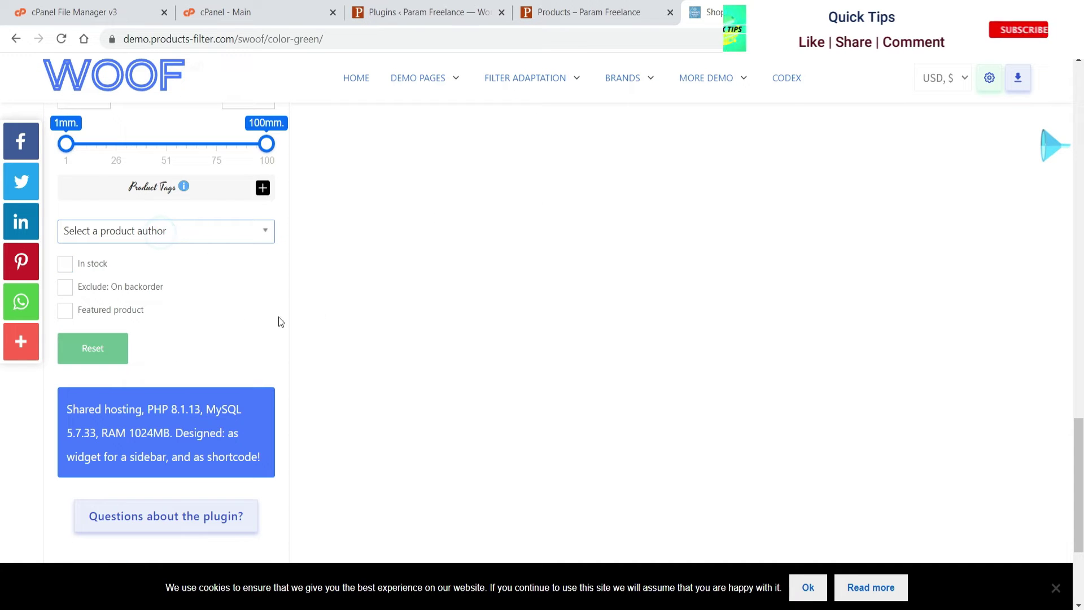
scroll(407, 320, "up", 10)
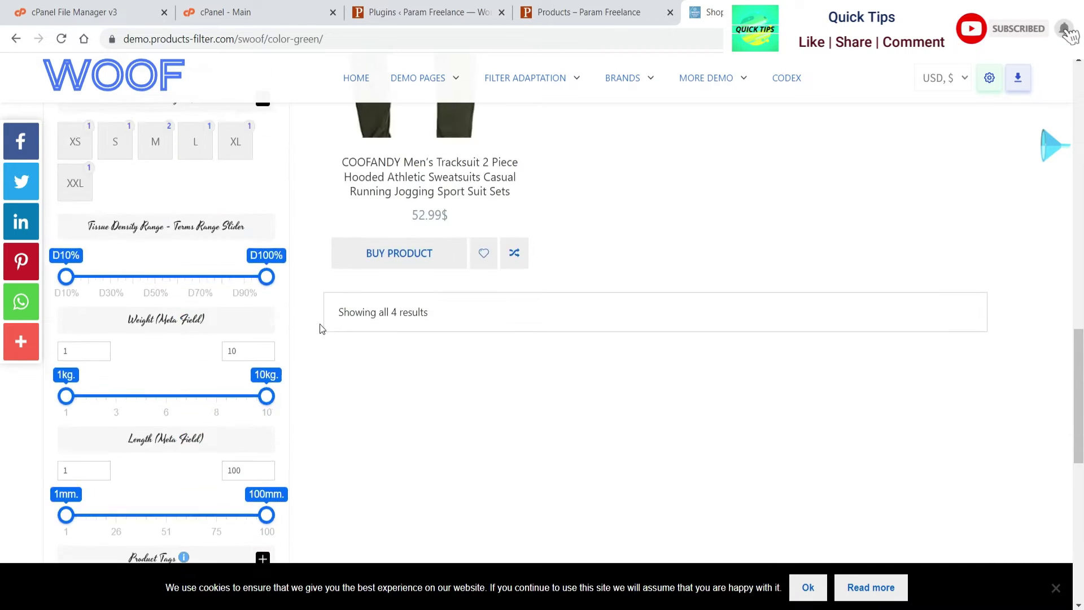
scroll(217, 203, "up", 8)
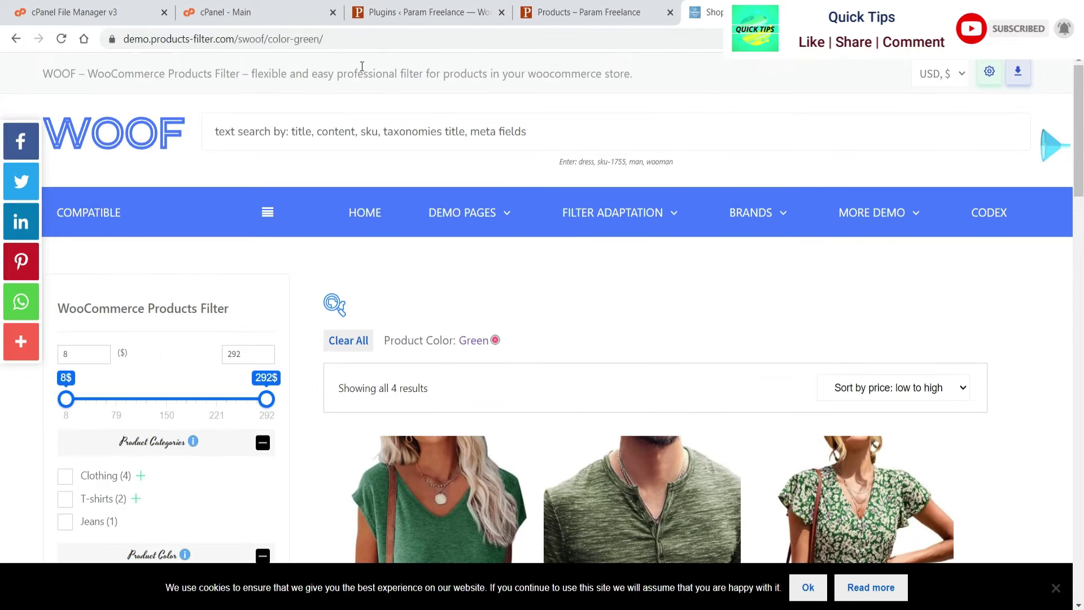
left_click(587, 12)
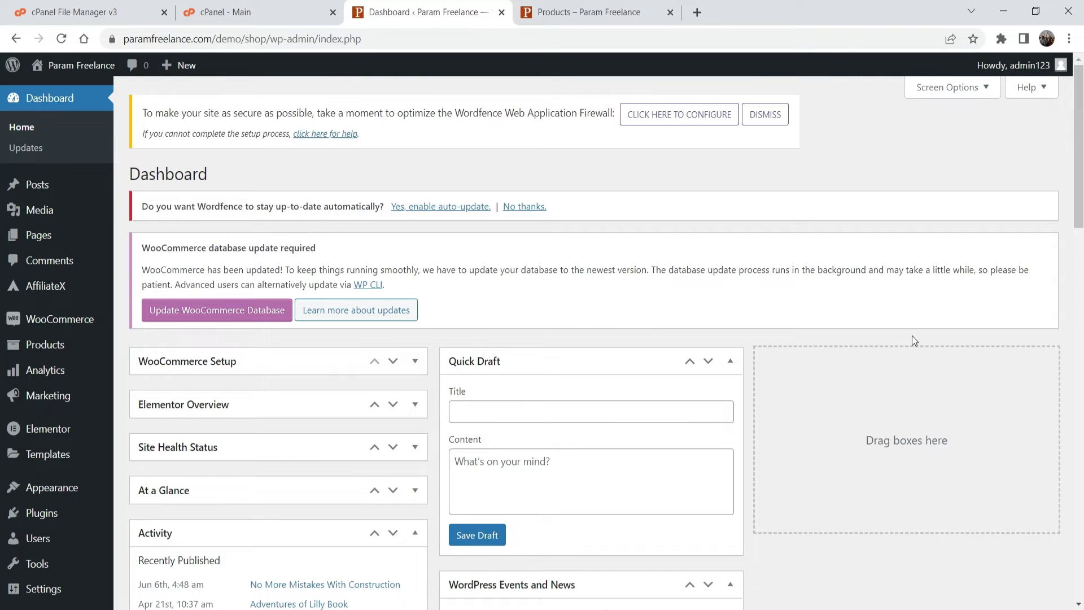
Search the new plugins for "woocommerce product filter" and install WOOF – Products Filter for WooCommerce.
mouse_move(37, 515)
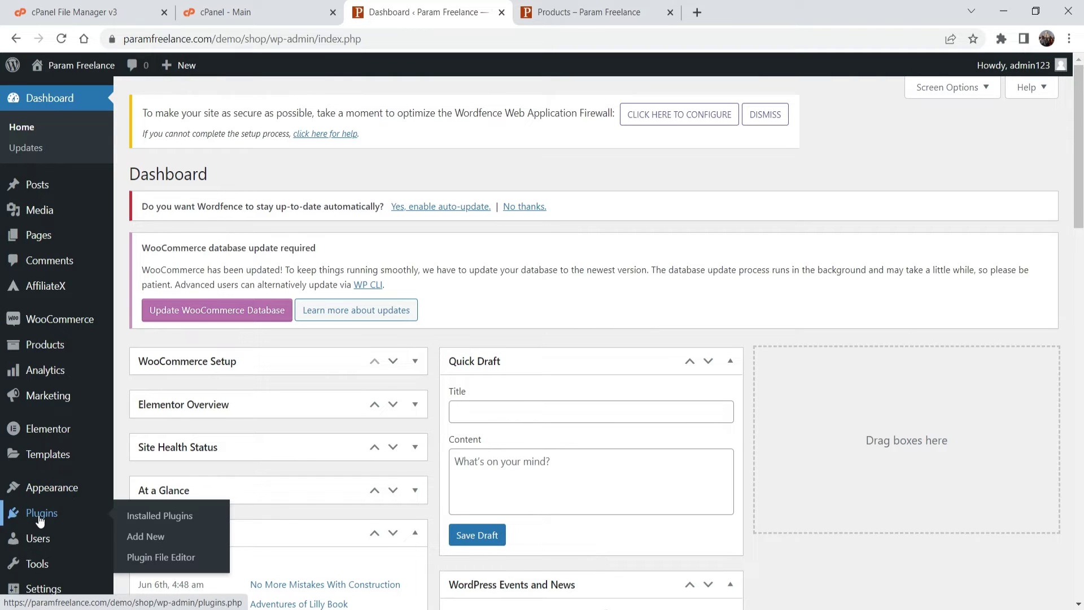
left_click(148, 538)
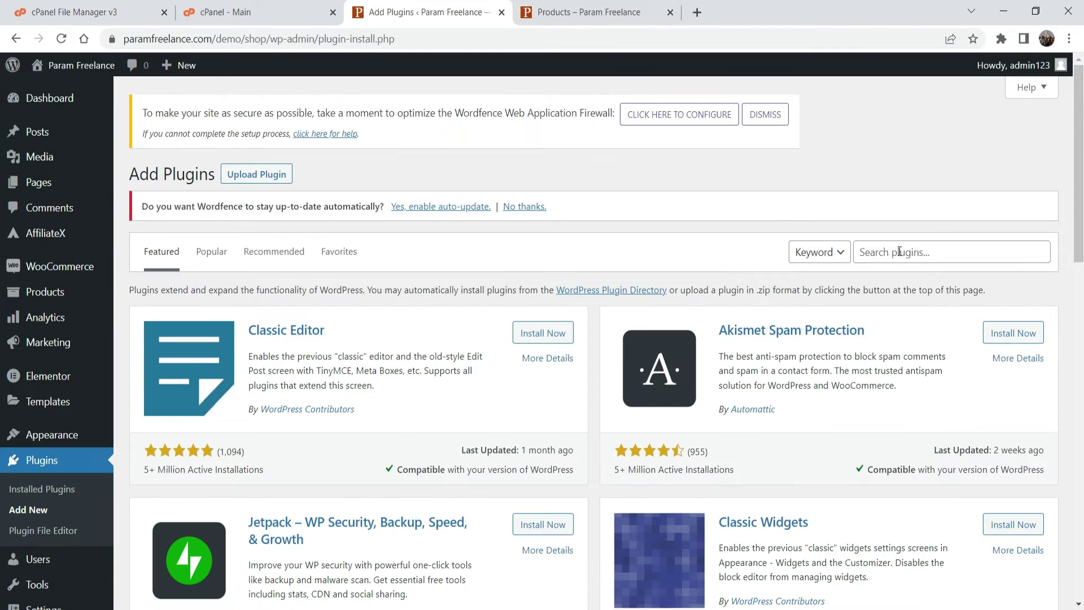
left_click(897, 250)
type("woocommerce pro")
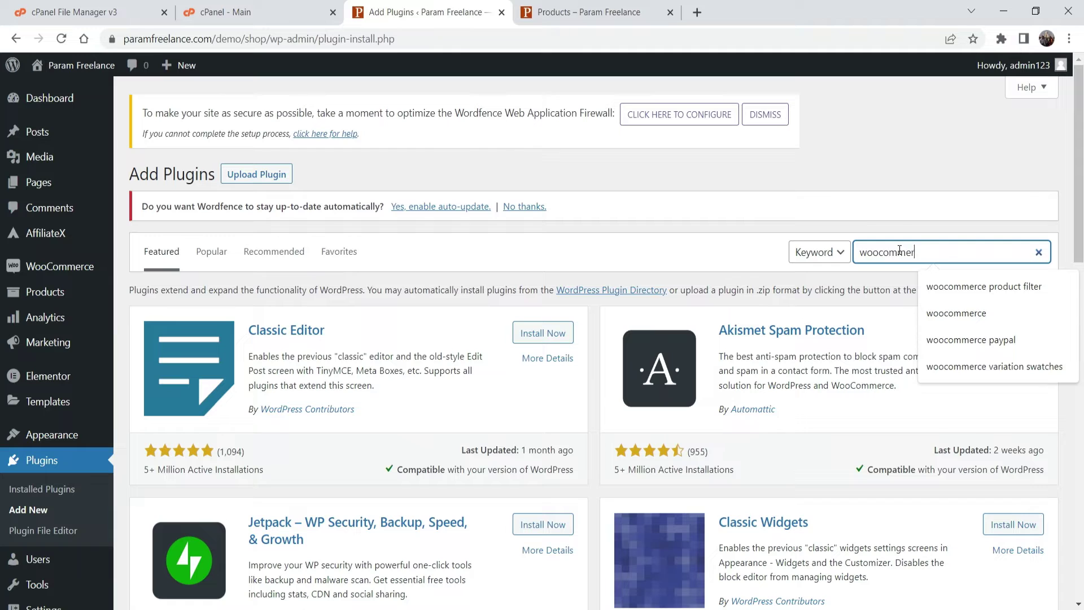
type("duct filter")
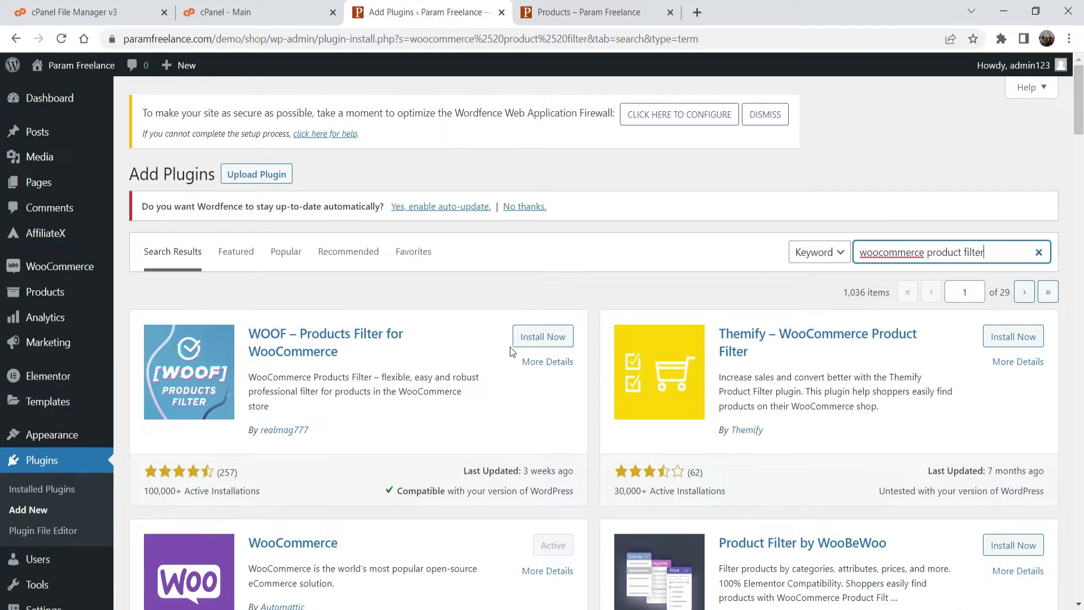
left_click(551, 337)
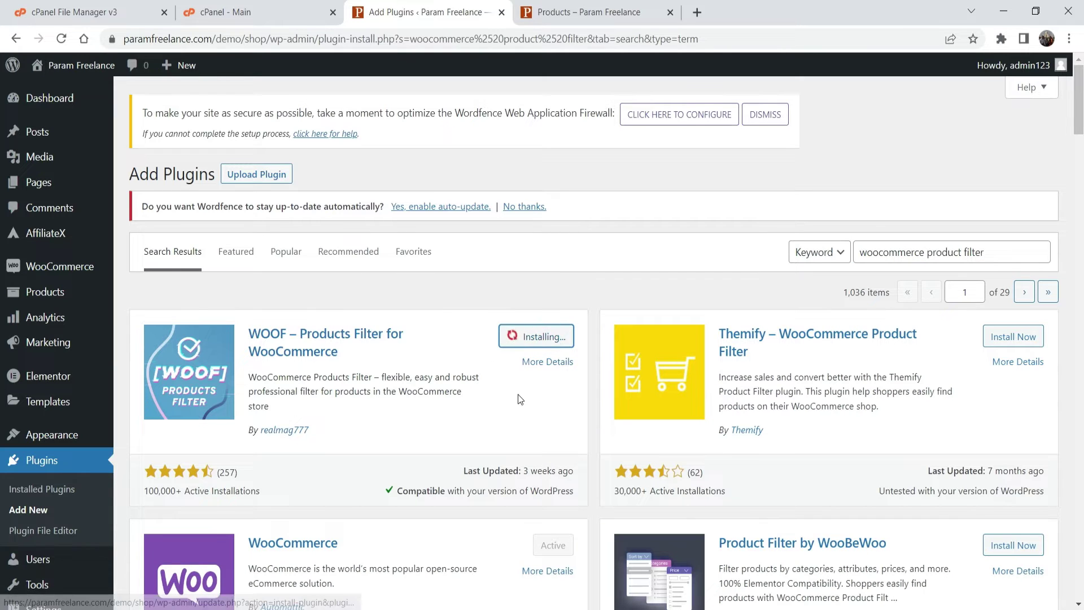
Read through the WOOF plugin's description and feature list in its details, and close them.
left_click(546, 362)
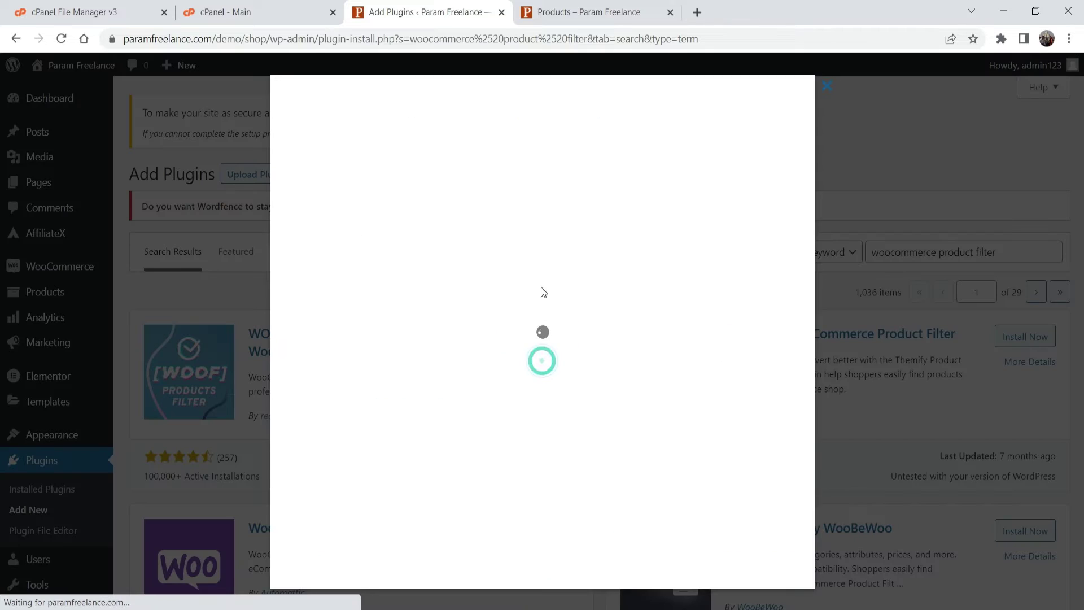
scroll(474, 311, "down", 3)
scroll(451, 300, "down", 2)
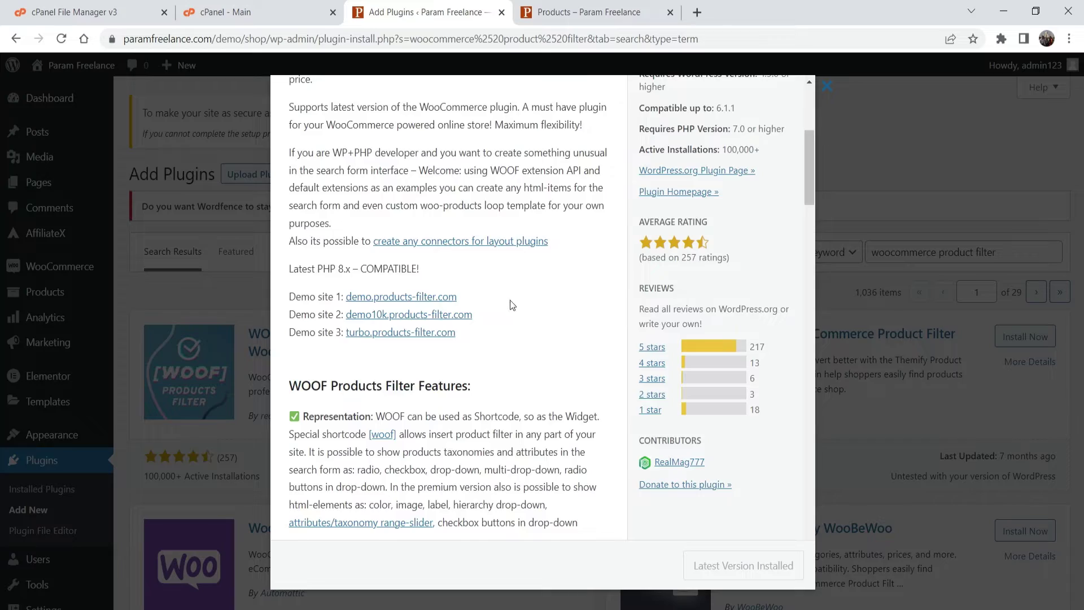
scroll(509, 303, "down", 2)
scroll(528, 286, "down", 10)
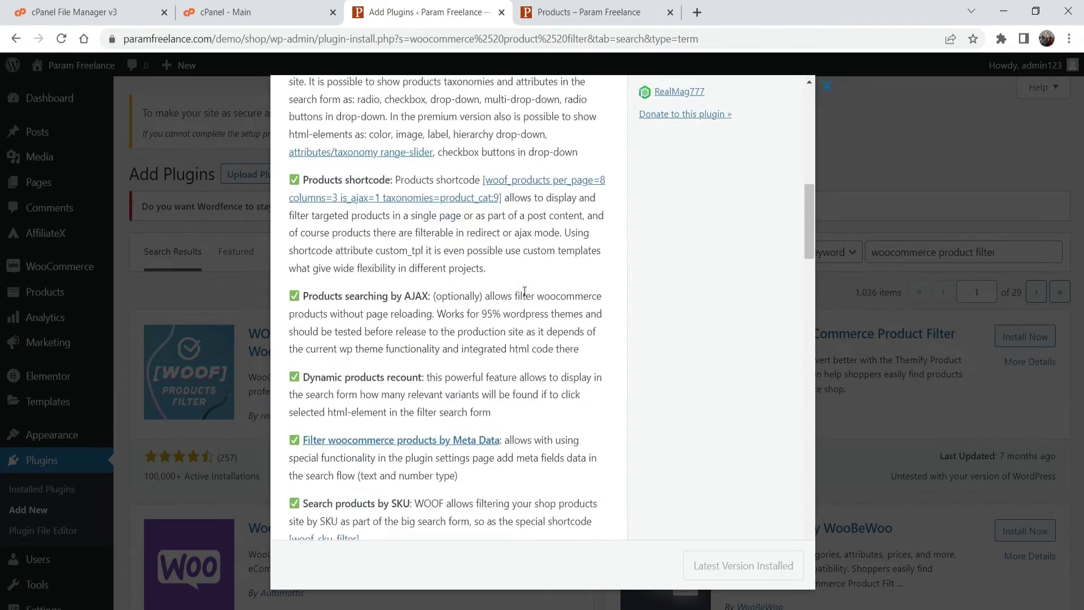
scroll(524, 298, "down", 10)
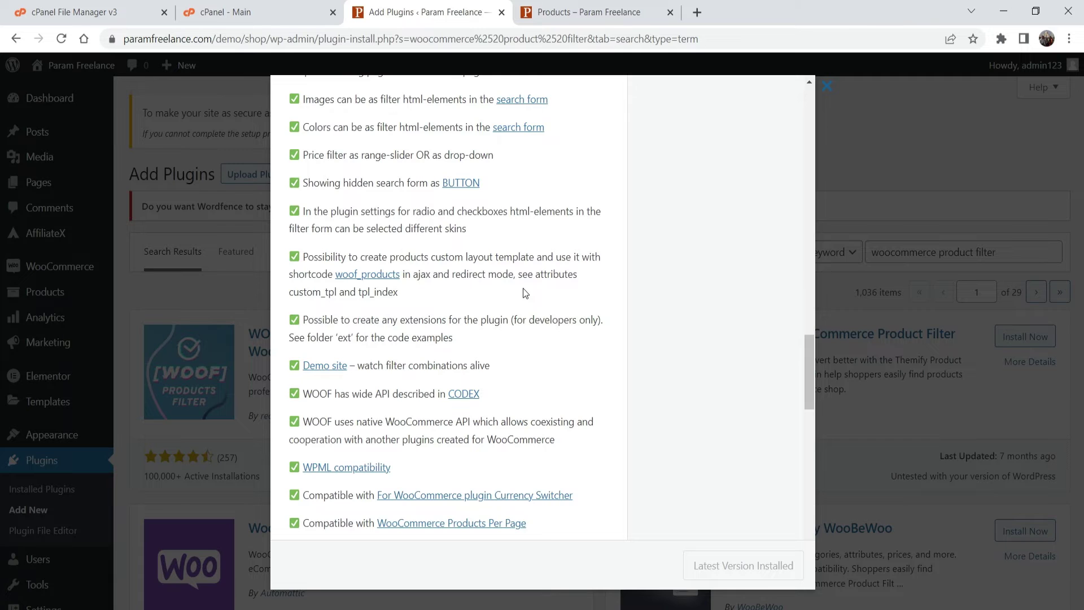
scroll(524, 291, "down", 5)
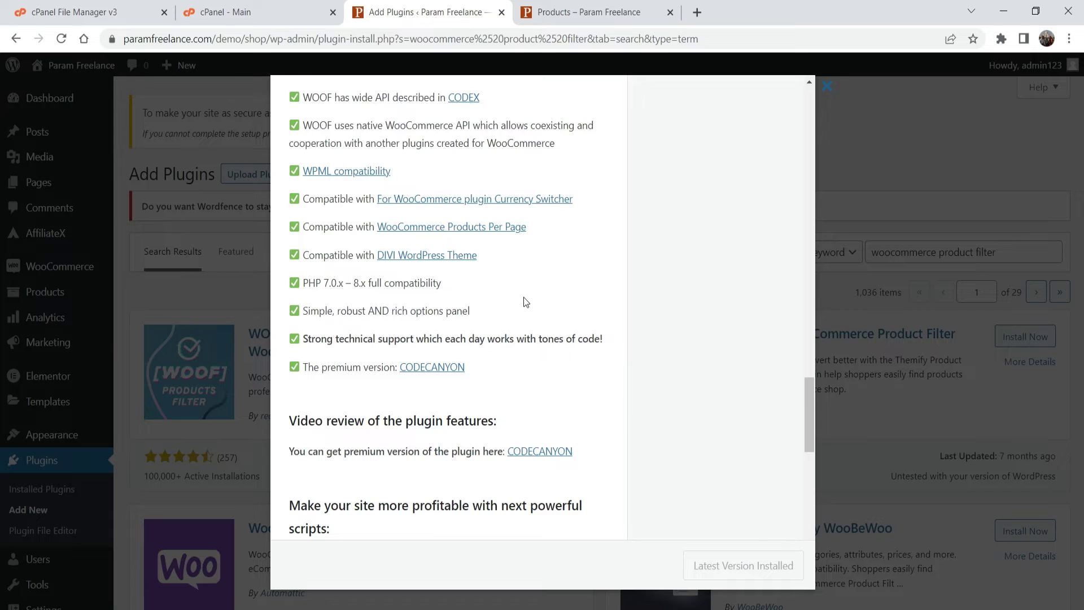
scroll(486, 300, "down", 4)
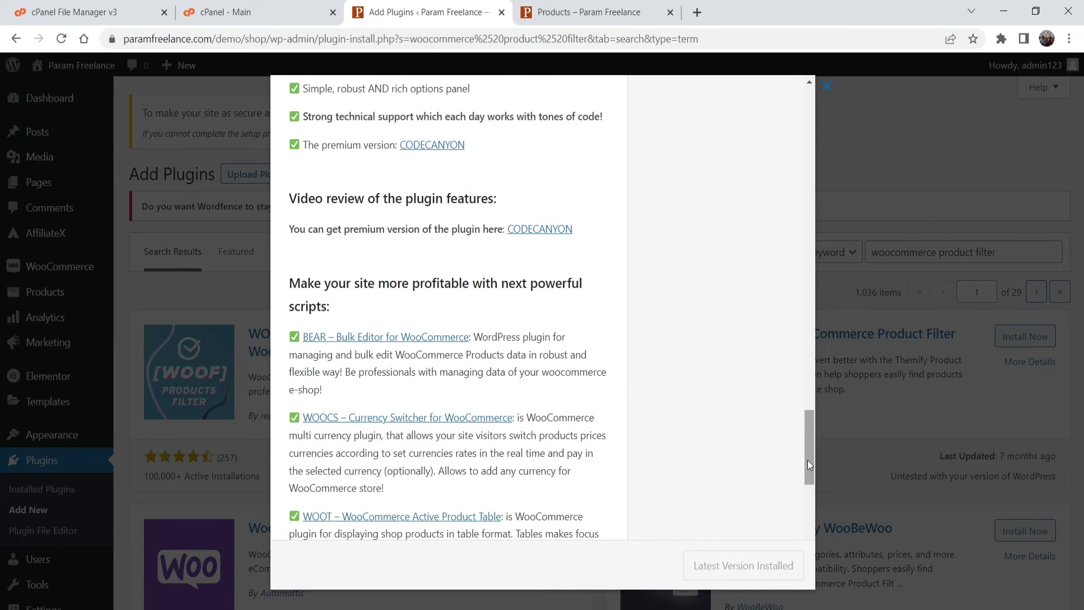
left_click_drag(809, 435, 788, 138)
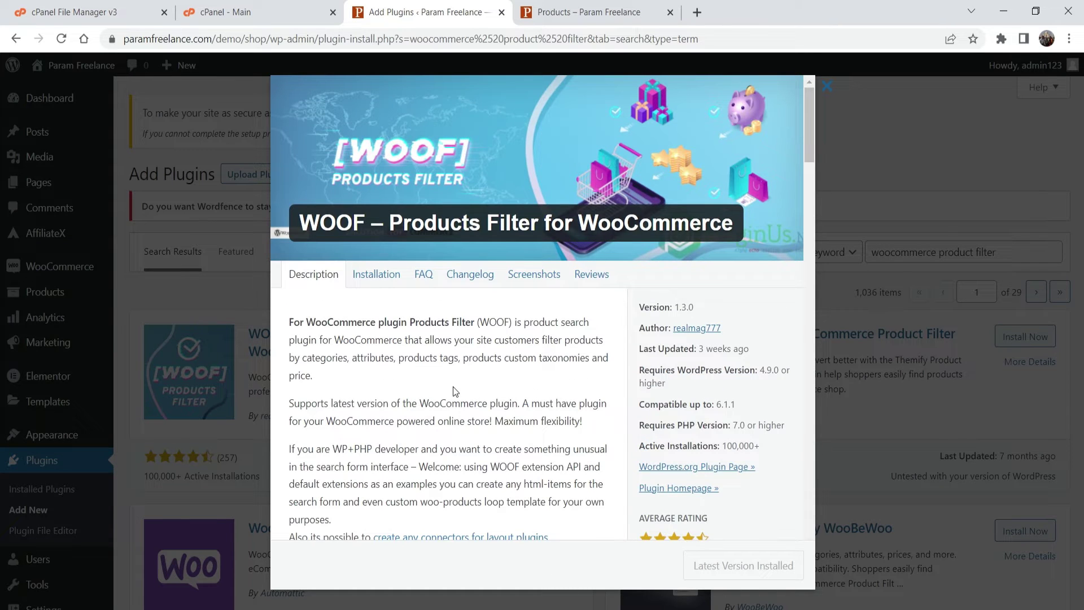
scroll(451, 384, "down", 3)
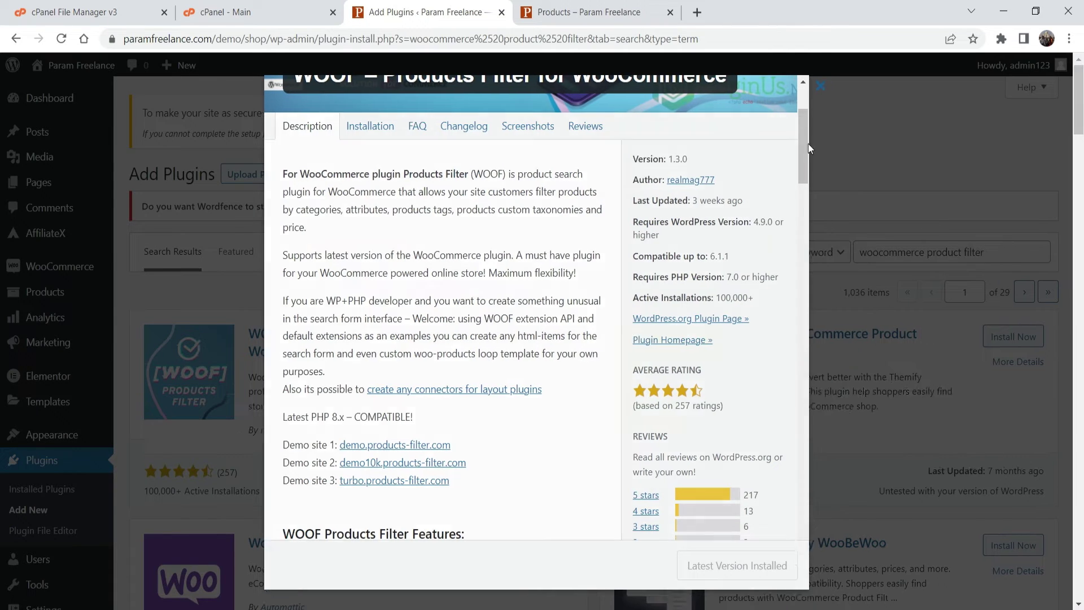
left_click(827, 85)
Activate the WOOF plugin and open its settings from the installed plugins list.
left_click(548, 338)
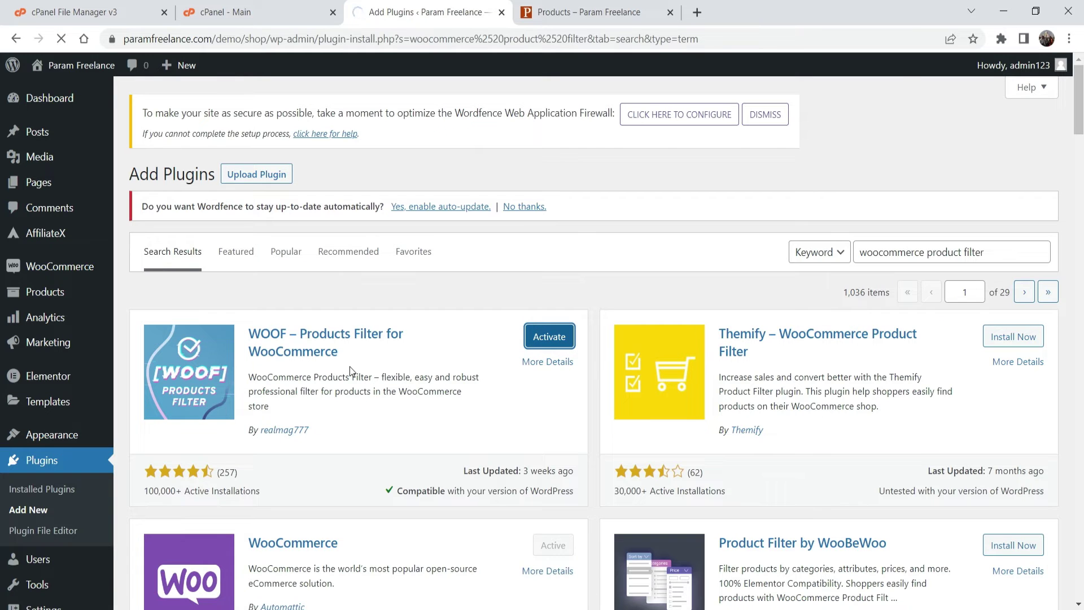
scroll(321, 337, "down", 10)
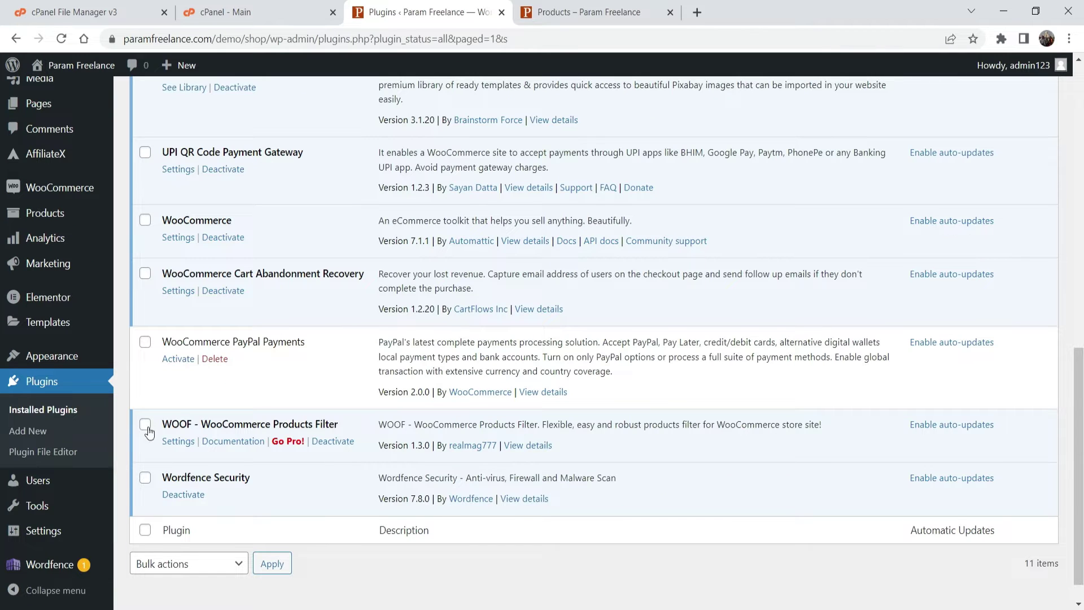
left_click(177, 441)
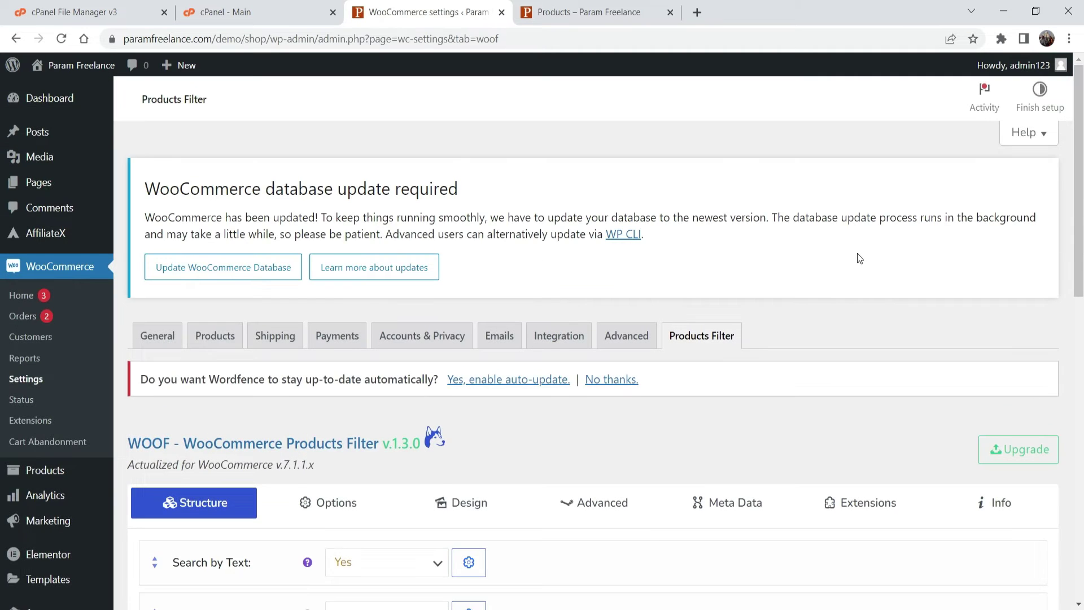
Move the Search by Text item below Search by Price in the filter structure and back to first place.
scroll(571, 285, "down", 1)
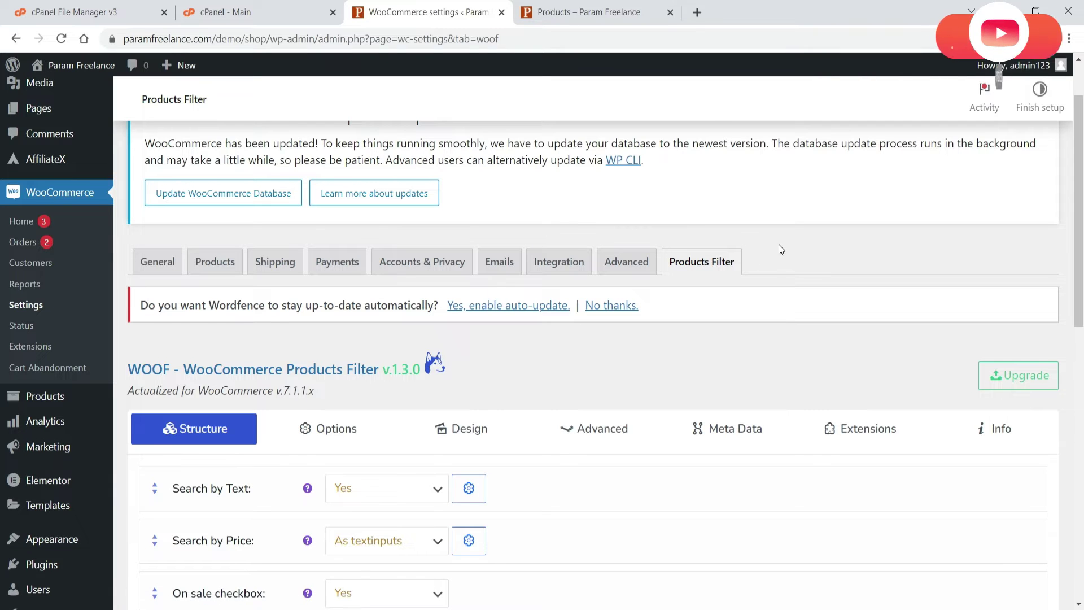
scroll(771, 241, "down", 2)
scroll(757, 247, "down", 3)
scroll(706, 248, "up", 3)
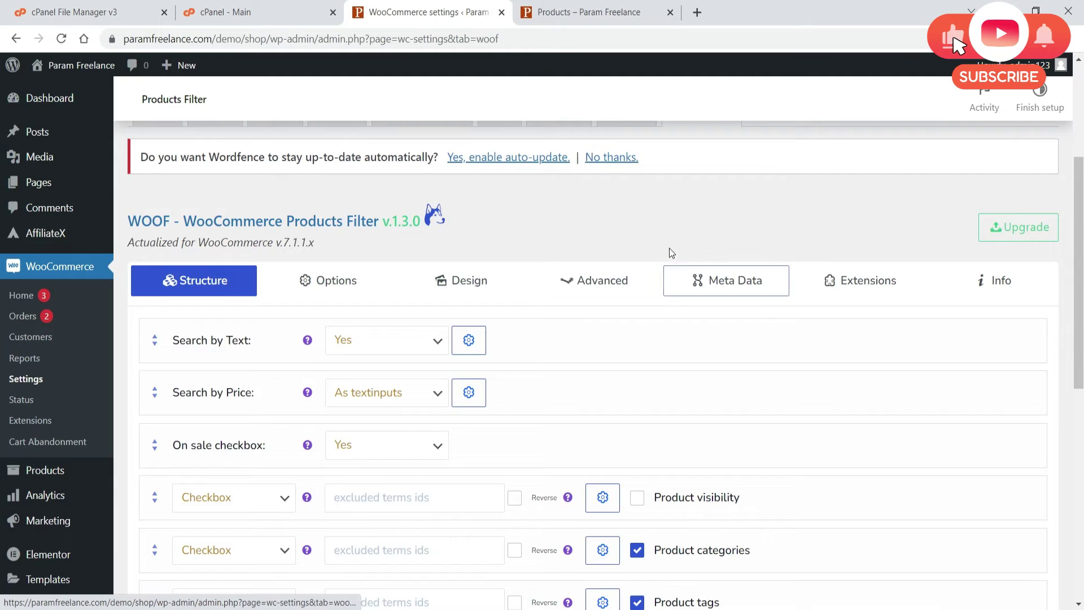
scroll(671, 248, "down", 2)
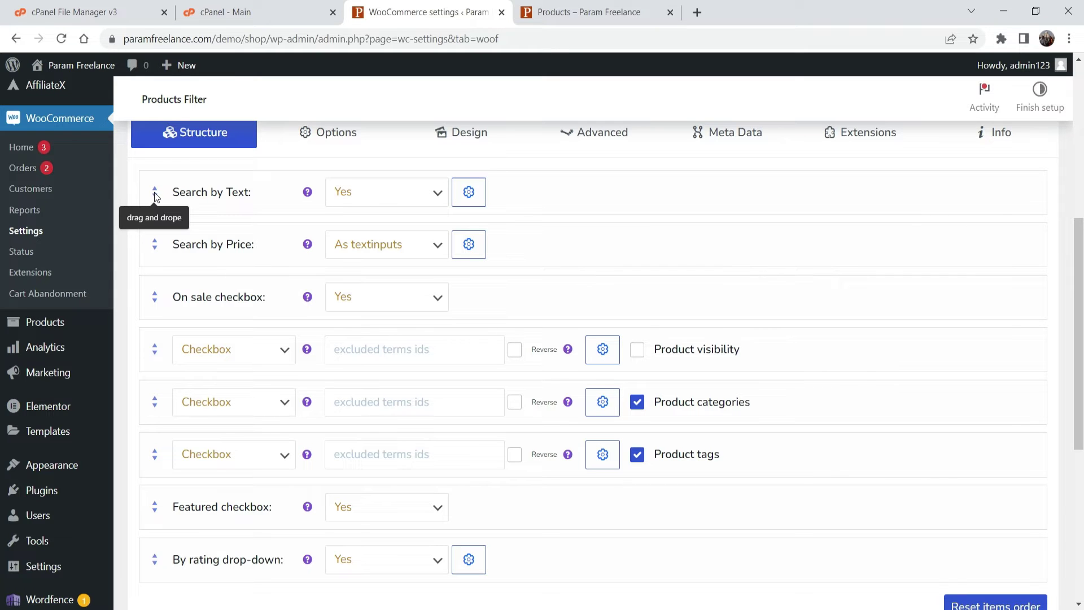
left_click_drag(153, 192, 154, 256)
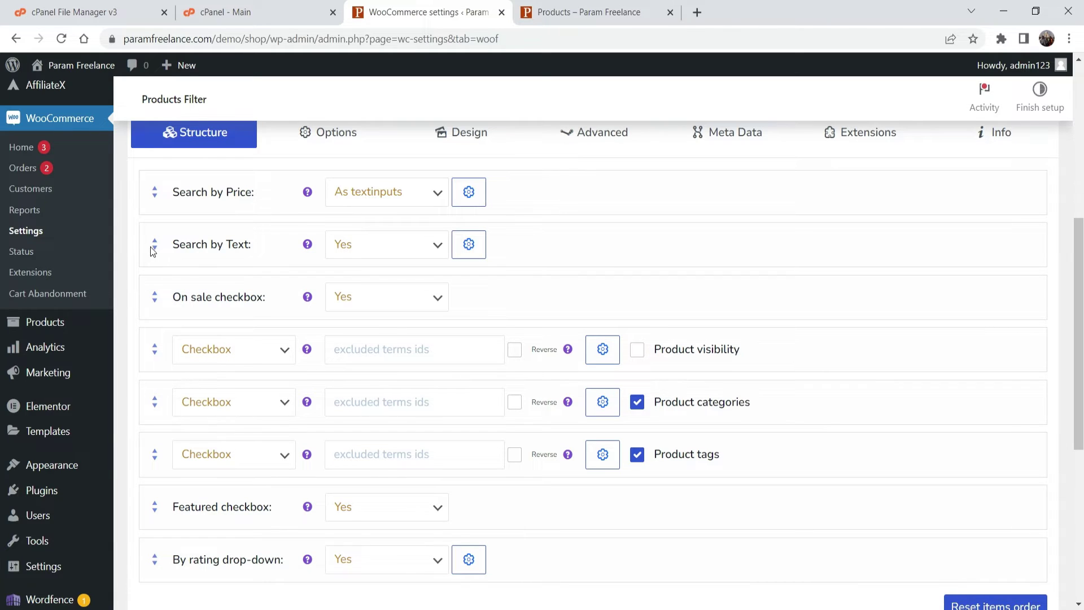
left_click_drag(154, 245, 164, 192)
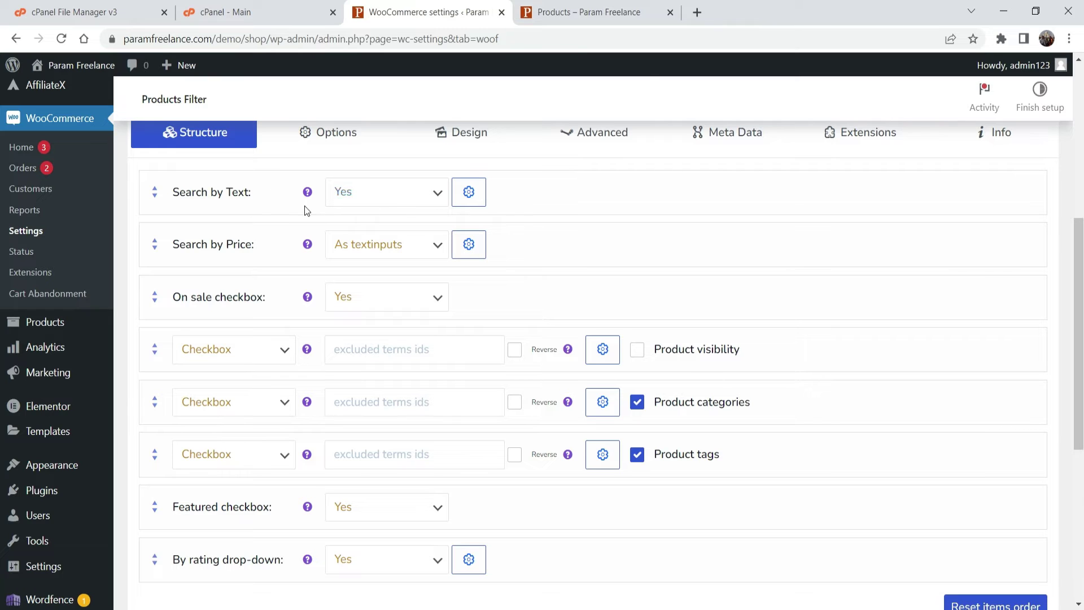
Open the Search by Text options, go over the placeholder text setting, and apply the options.
left_click(463, 197)
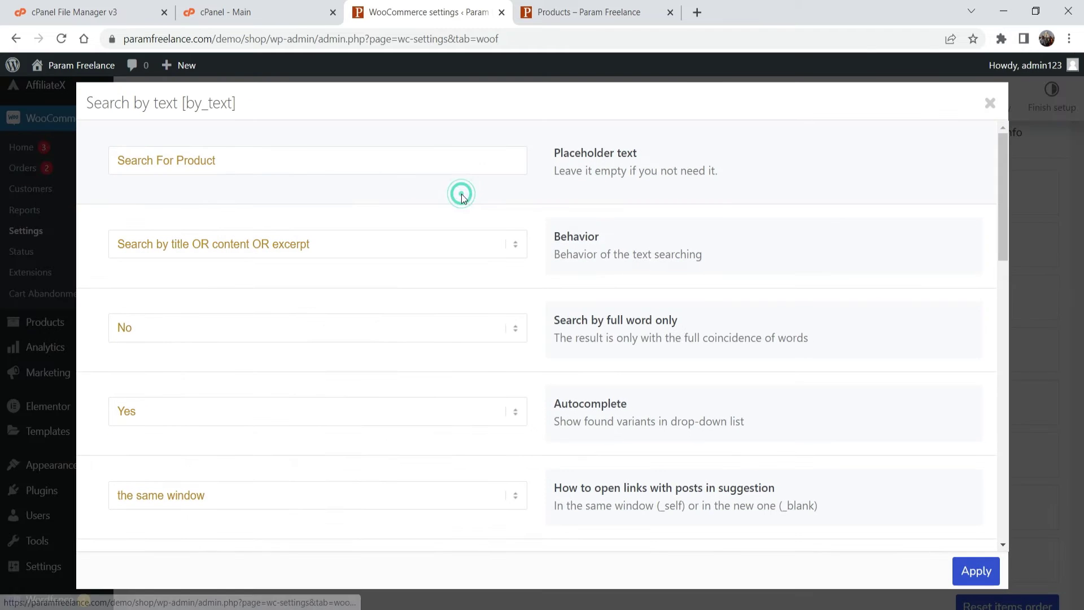
left_click(235, 163)
triple_click(234, 164)
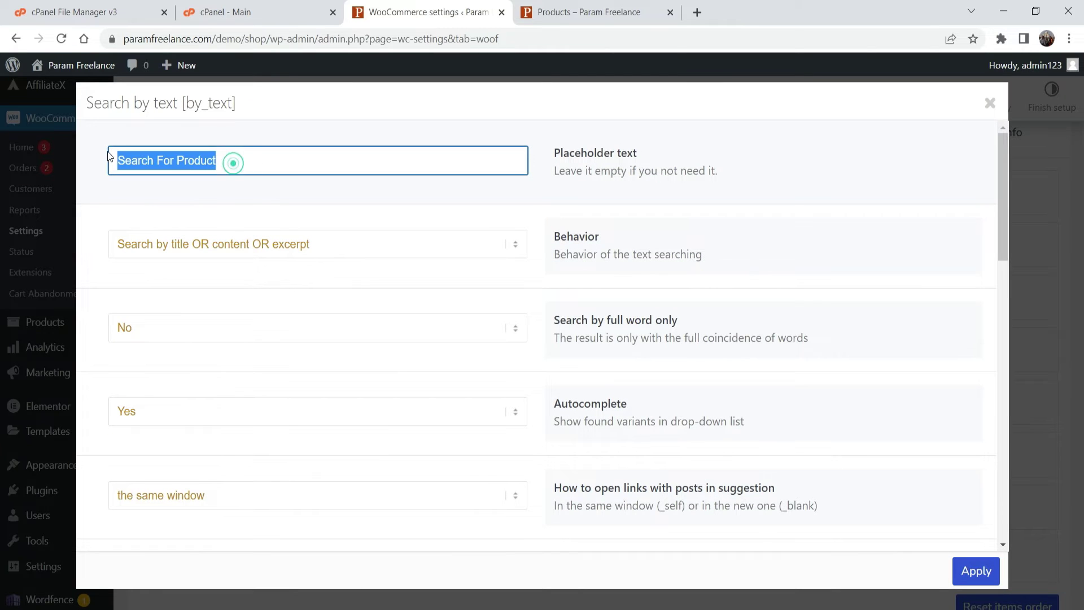
left_click(278, 164)
triple_click(314, 170)
left_click(226, 165)
left_click(260, 164)
left_click(968, 572)
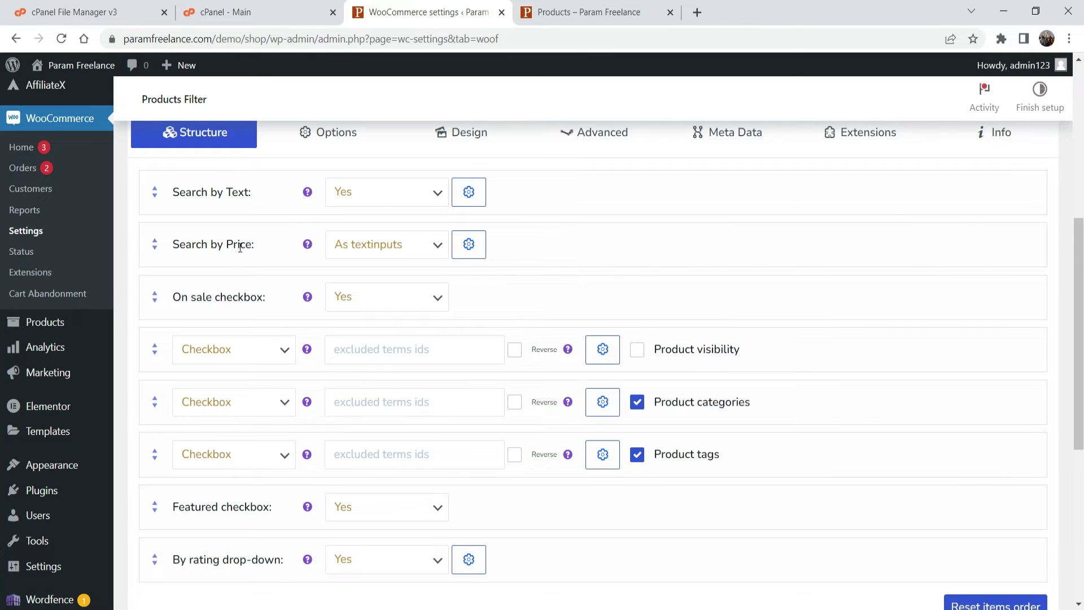
Save the WOOF products filter settings with the current filter structure.
scroll(598, 249, "down", 1)
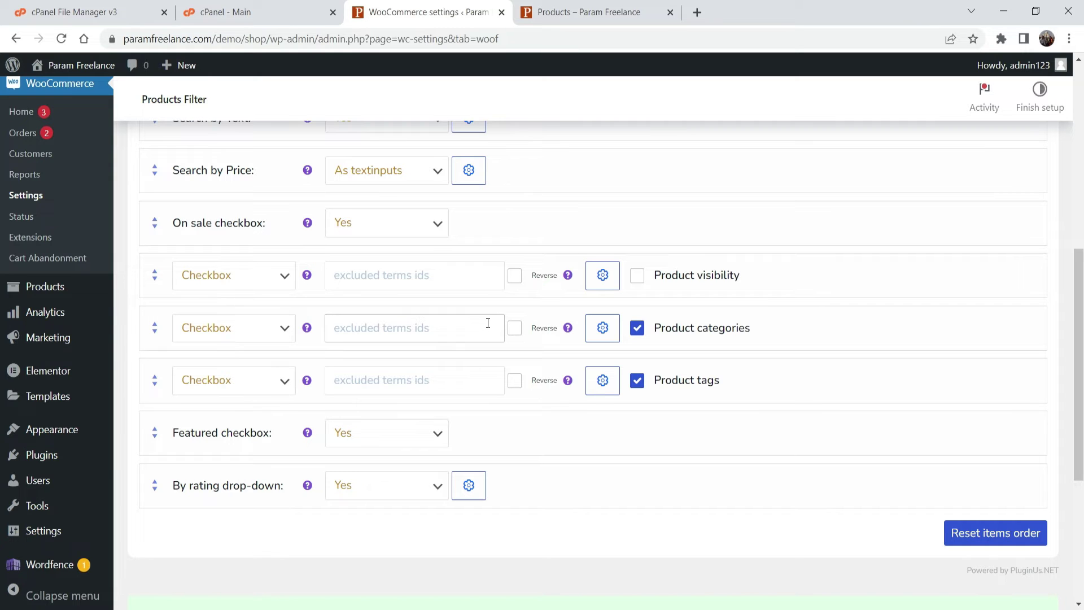
scroll(392, 367, "down", 4)
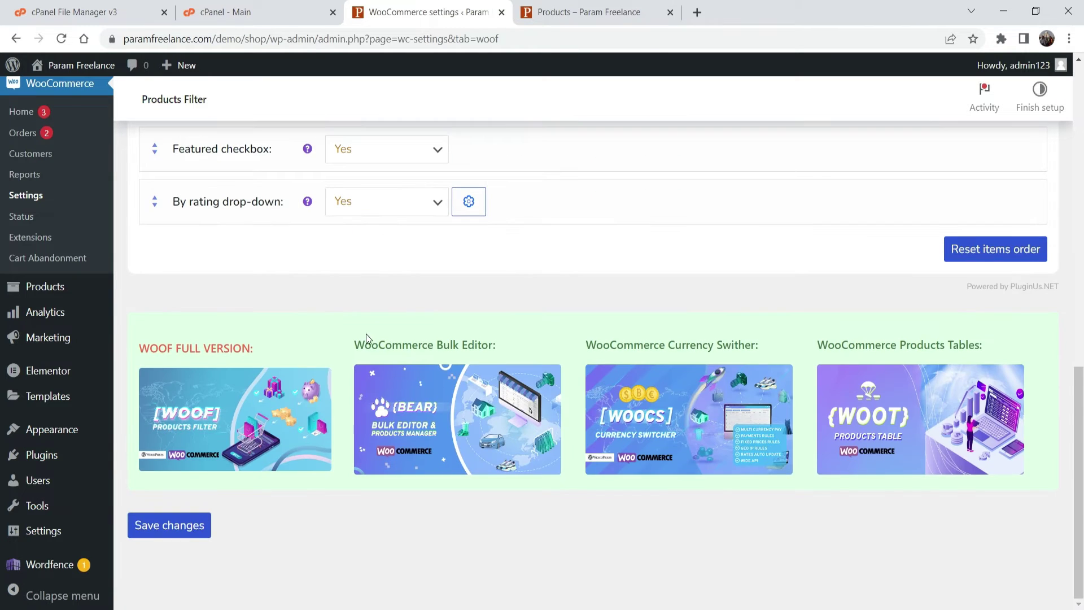
left_click(174, 534)
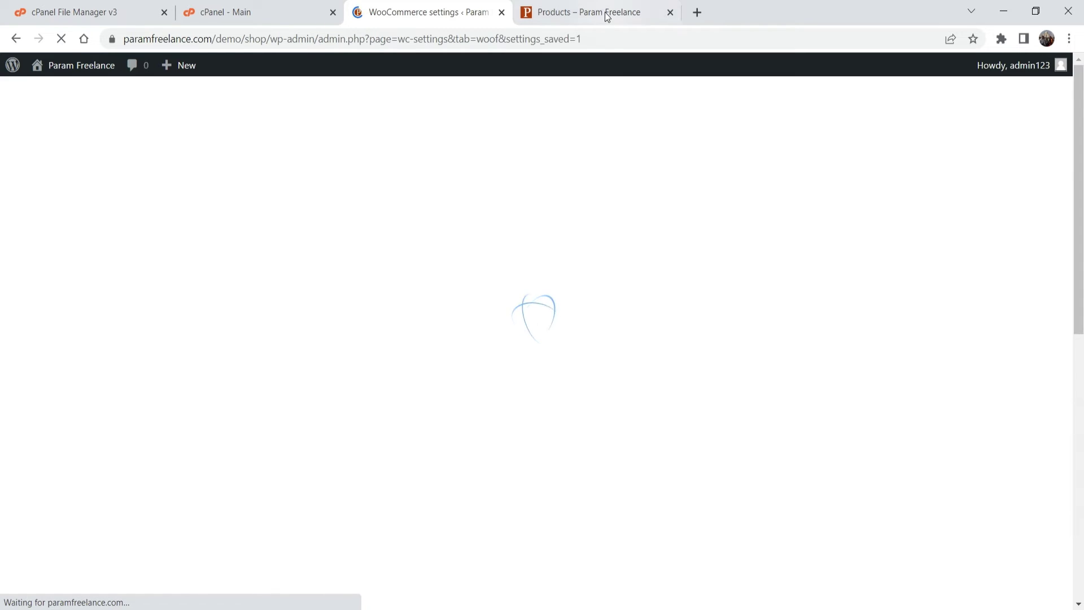
Switch to the shop's products page and look over its layout for a place to put the filter.
left_click(605, 13)
scroll(949, 376, "down", 1)
scroll(948, 376, "down", 2)
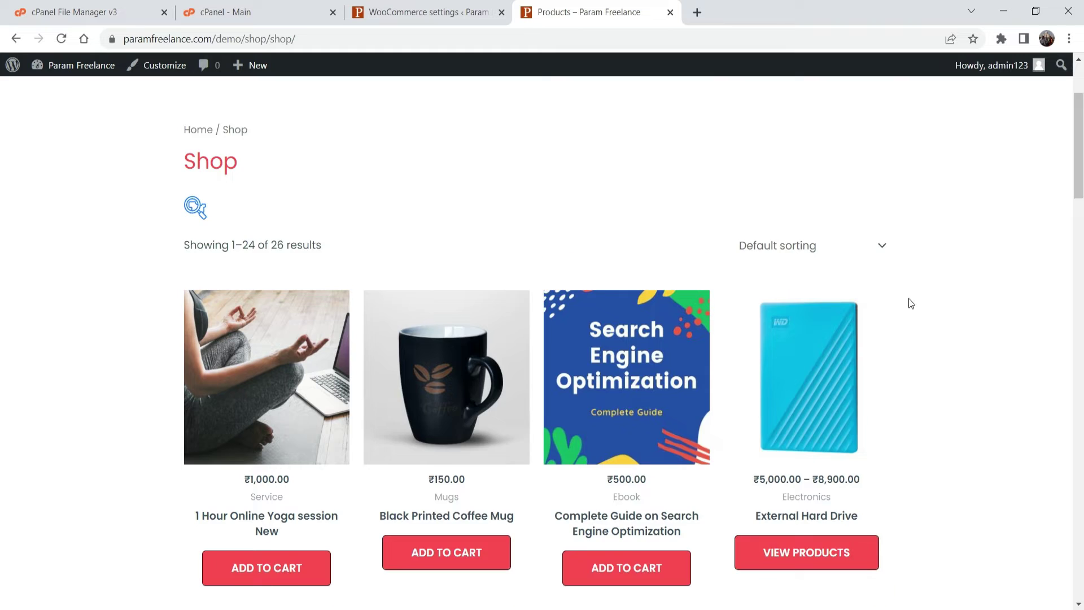
scroll(905, 291, "down", 4)
scroll(955, 333, "up", 7)
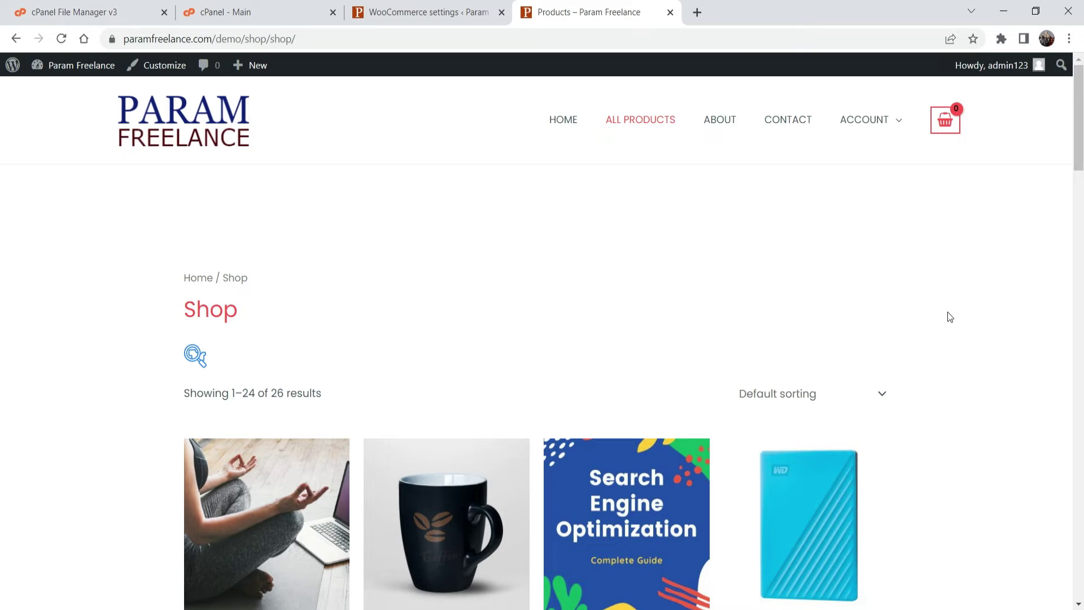
scroll(971, 313, "down", 4)
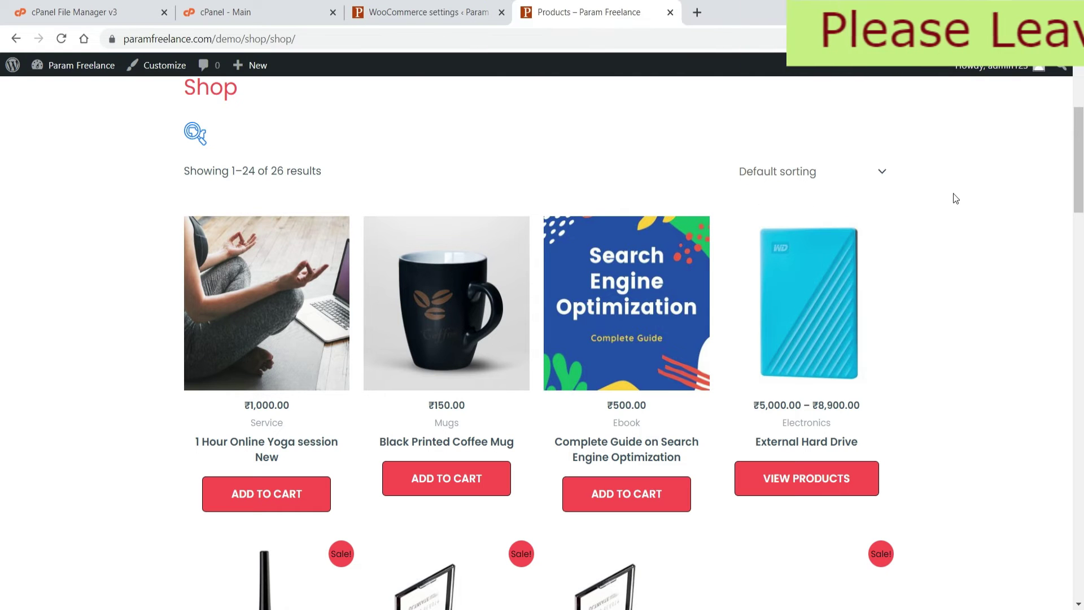
scroll(970, 339, "up", 4)
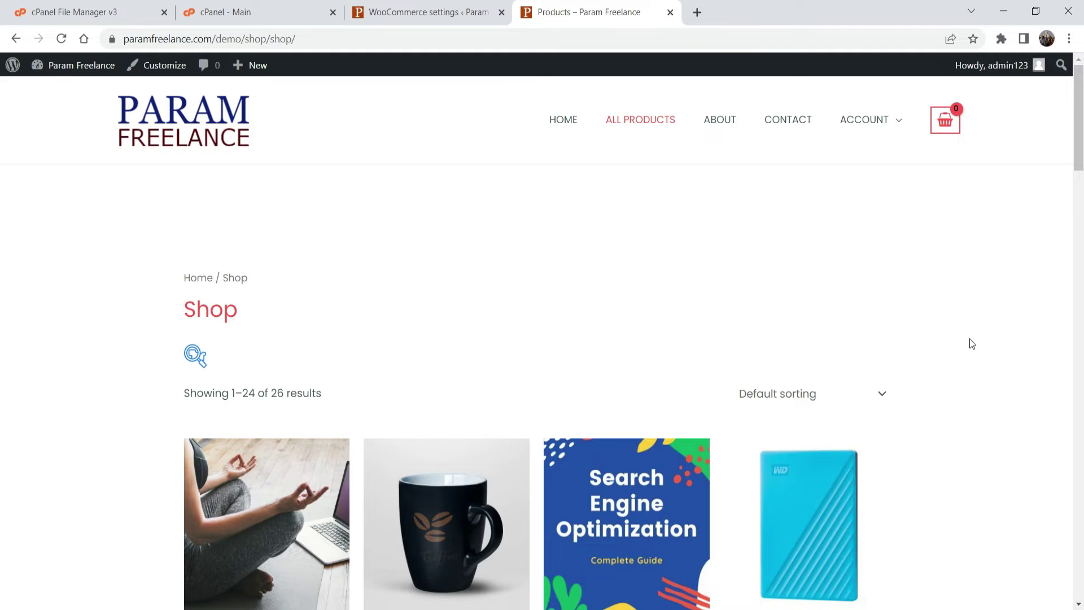
Customize the shop page's WooCommerce Product Catalog and set its sidebar layout to Right Sidebar.
left_click(164, 66)
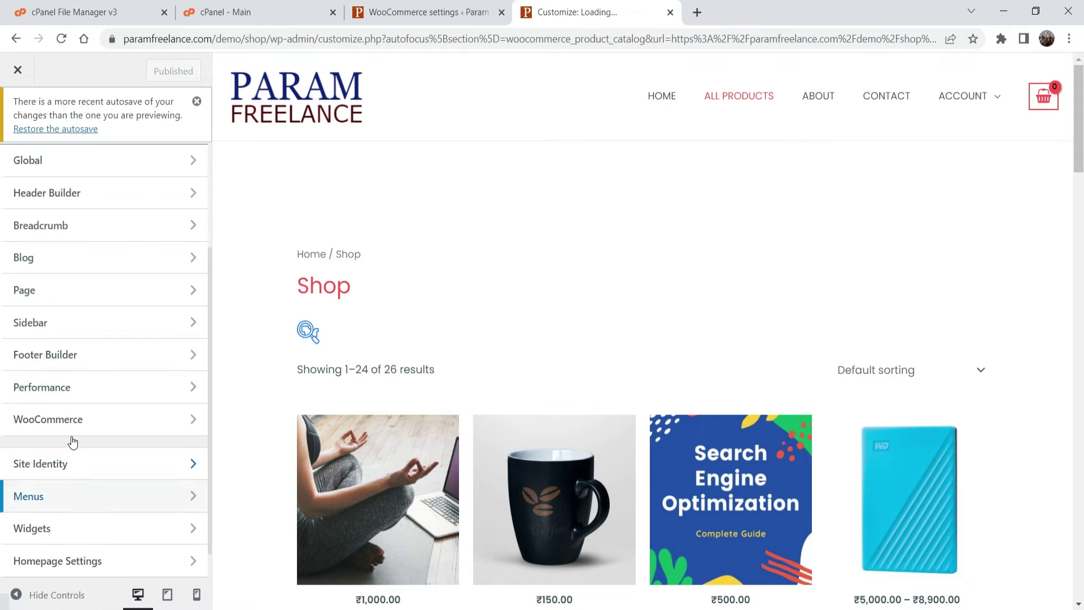
left_click(81, 421)
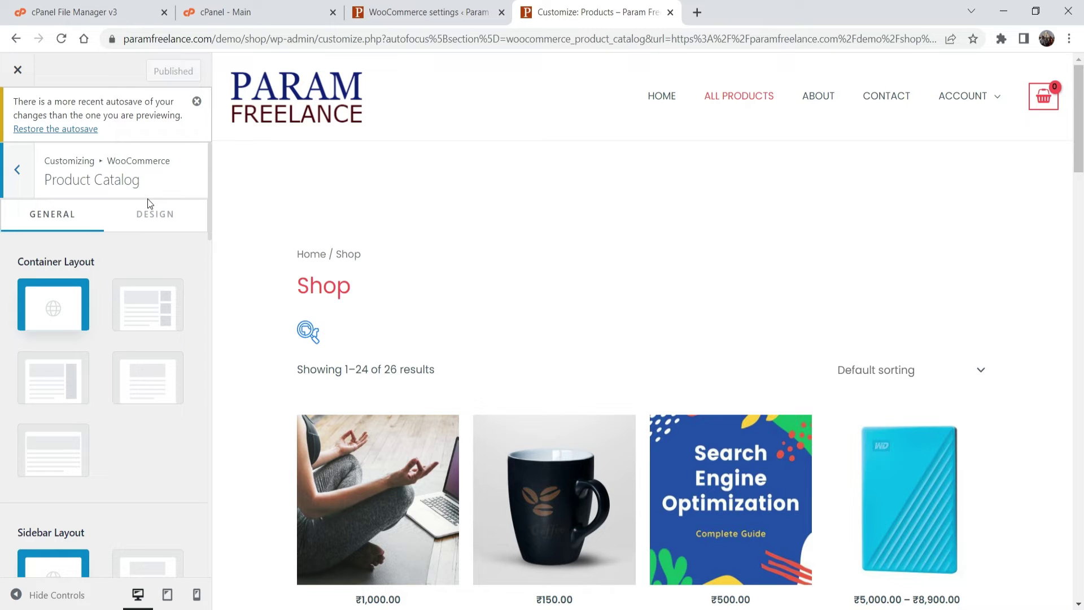
scroll(147, 243, "down", 4)
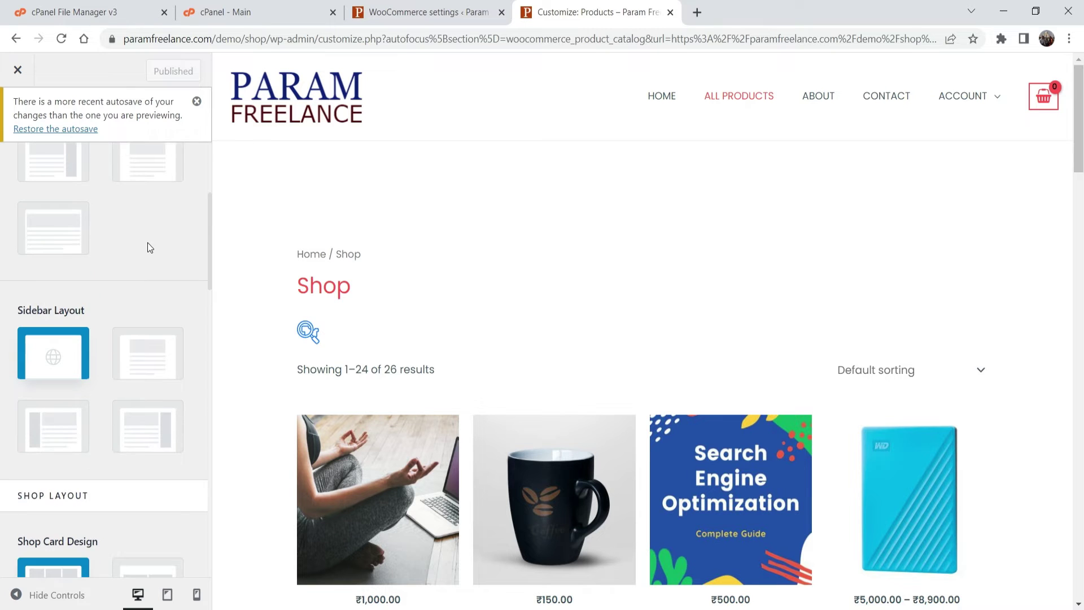
left_click(136, 432)
scroll(140, 426, "down", 1)
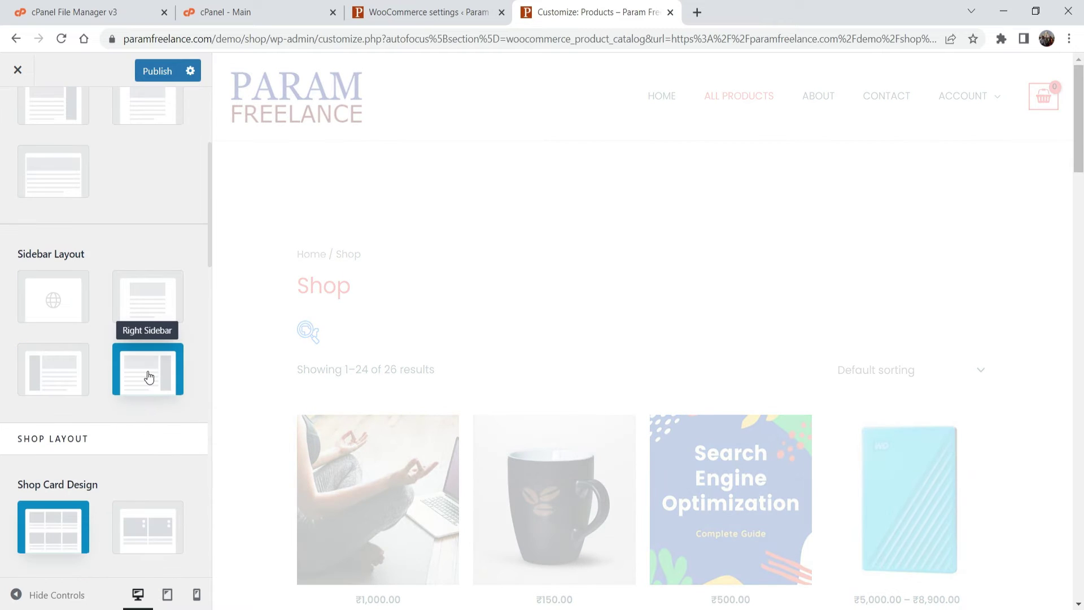
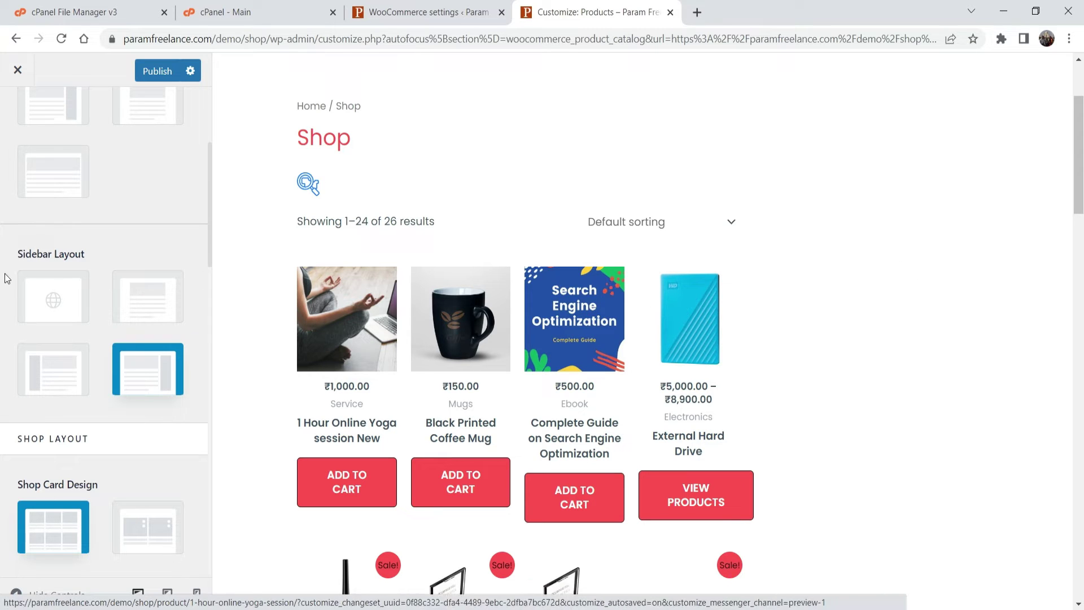
Set the product catalog's shop columns to 3 and check the product grid in the preview.
scroll(82, 273, "down", 3)
scroll(82, 273, "down", 3)
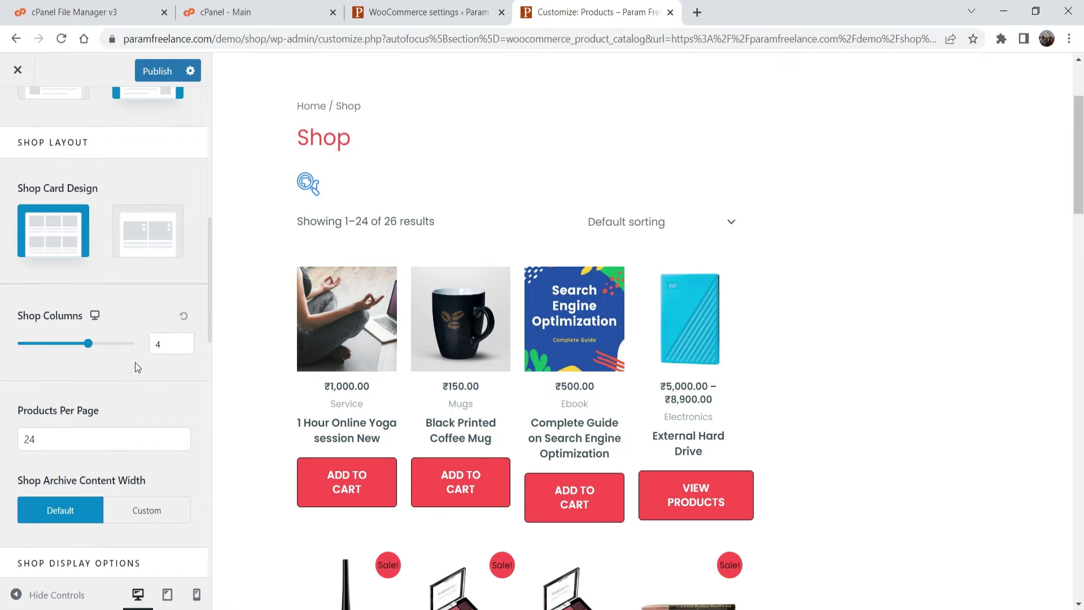
left_click(183, 350)
key("ctrl+a")
type("3")
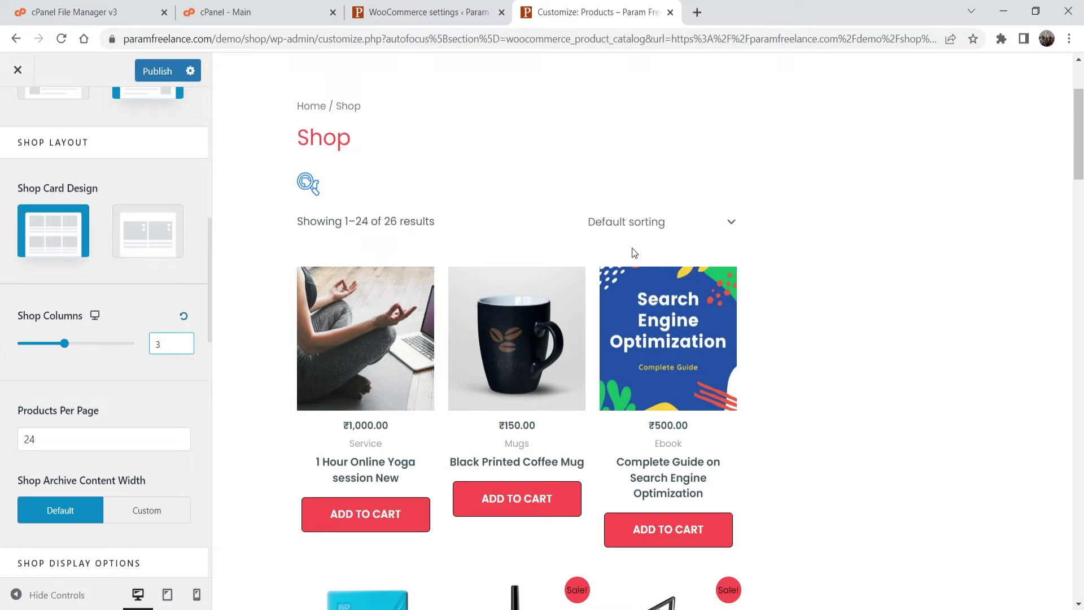
scroll(785, 217, "down", 1)
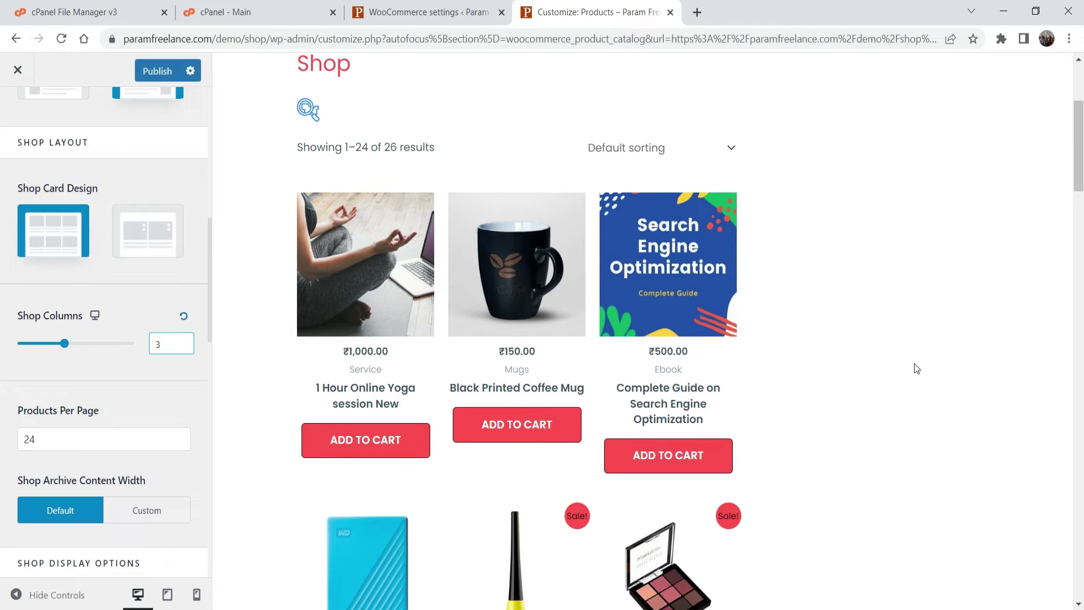
Publish the catalog layout changes, leave the customizer, and check the live shop page.
left_click(155, 71)
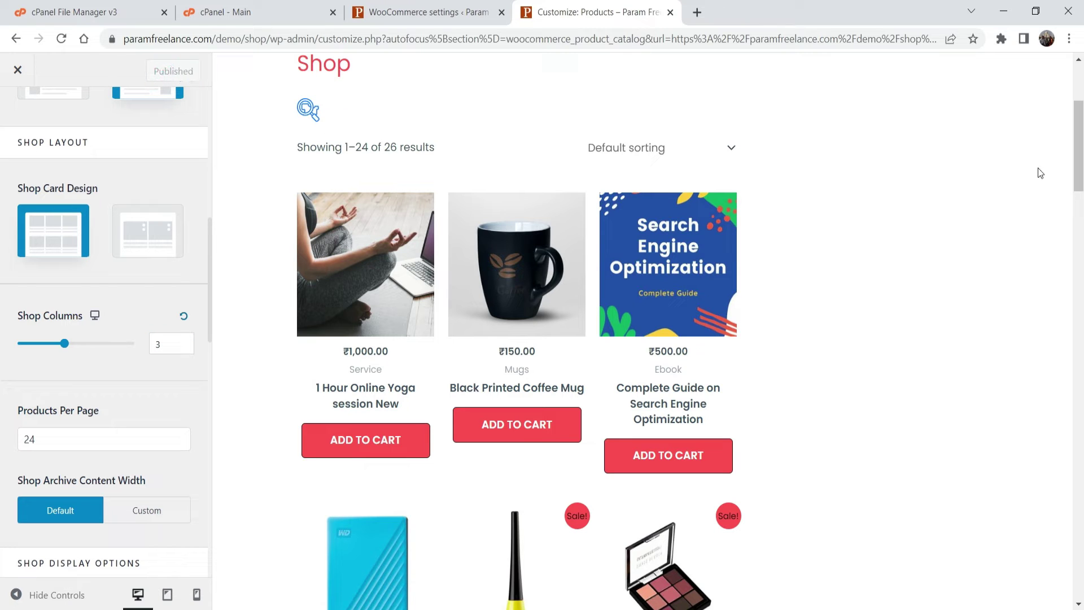
left_click(17, 69)
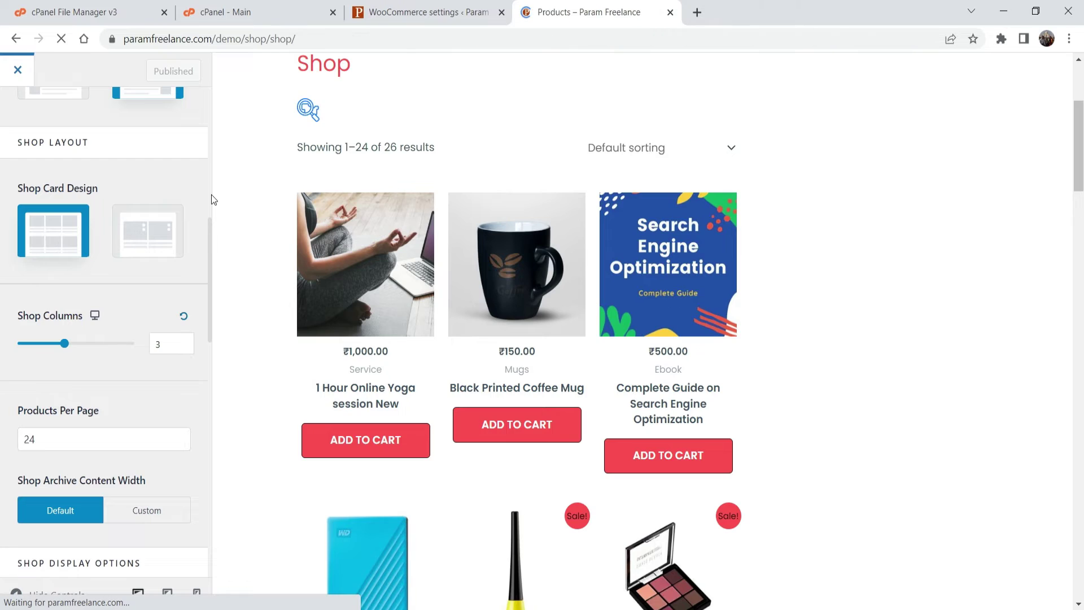
scroll(343, 260, "down", 4)
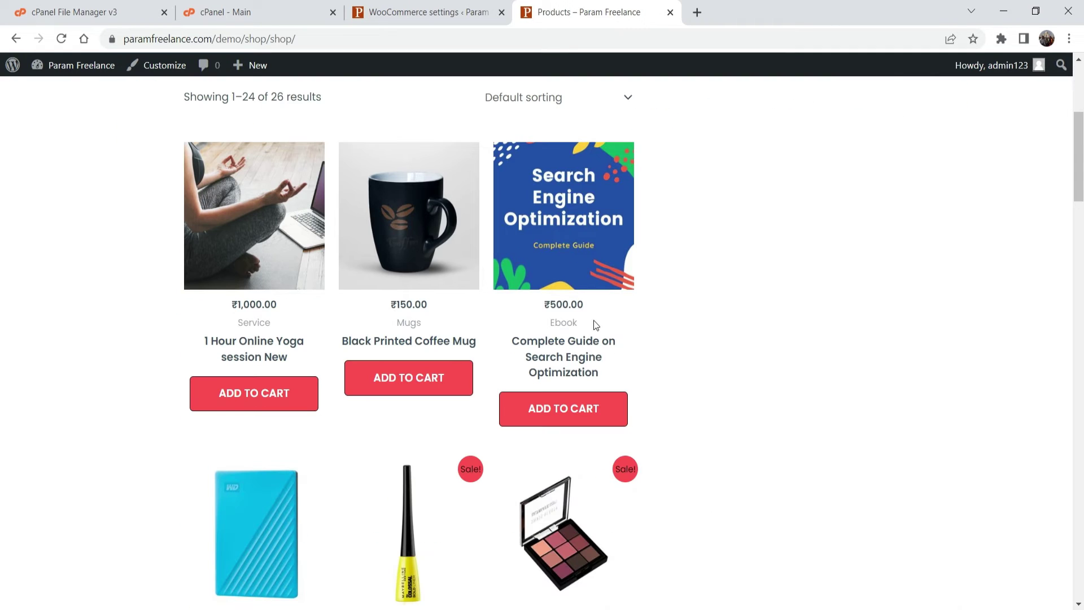
scroll(556, 285, "up", 3)
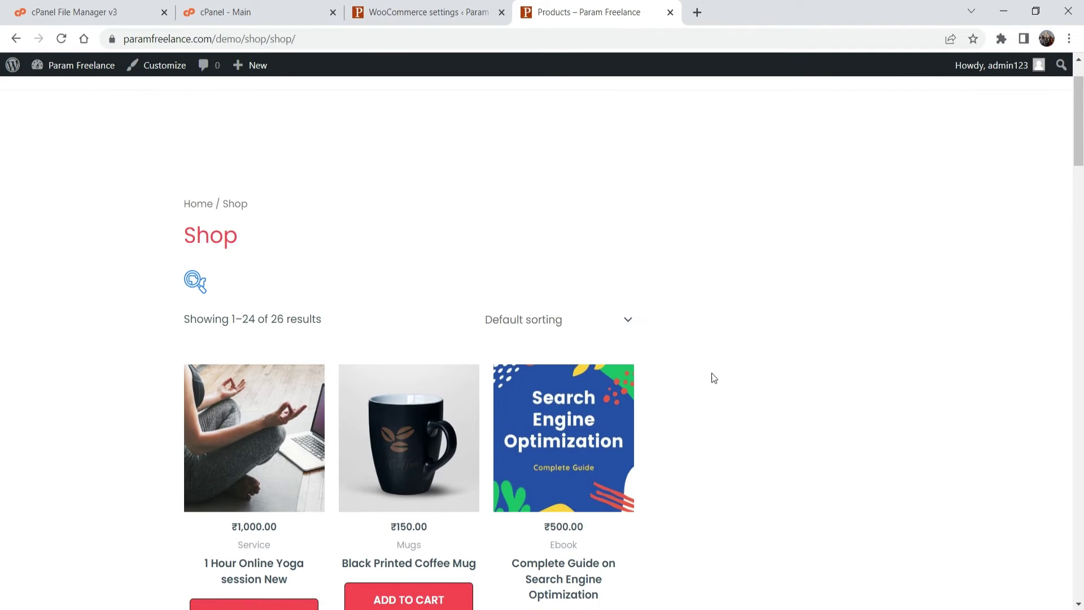
scroll(715, 377, "up", 1)
Open the site's Widgets settings in the WordPress admin, collapse Main Sidebar, and expand the WooCommerce Sidebar area.
left_click(410, 14)
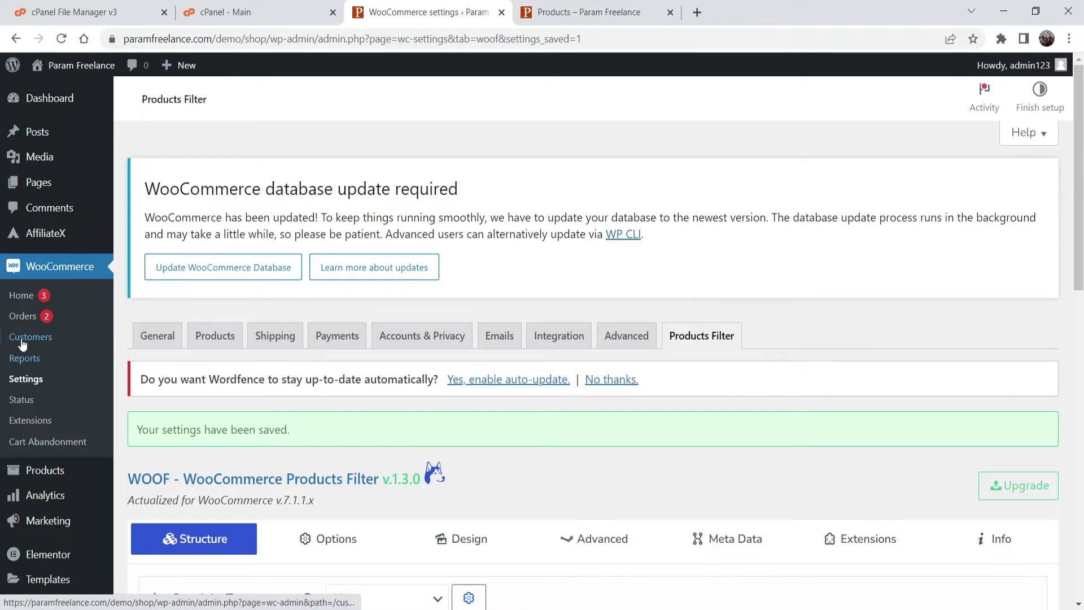
scroll(28, 280, "down", 4)
mouse_move(32, 424)
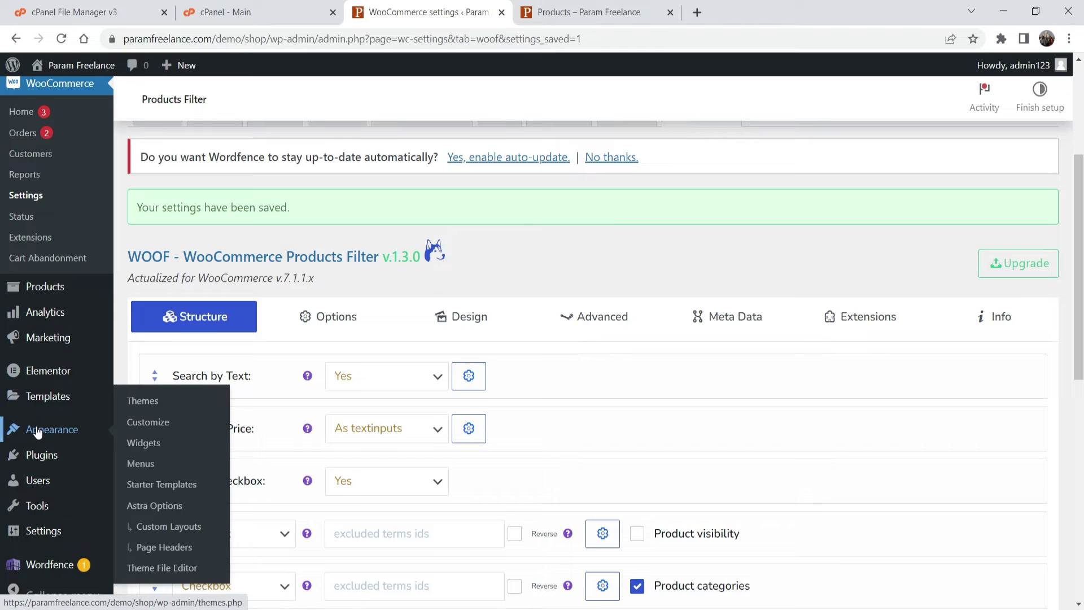
left_click(143, 444)
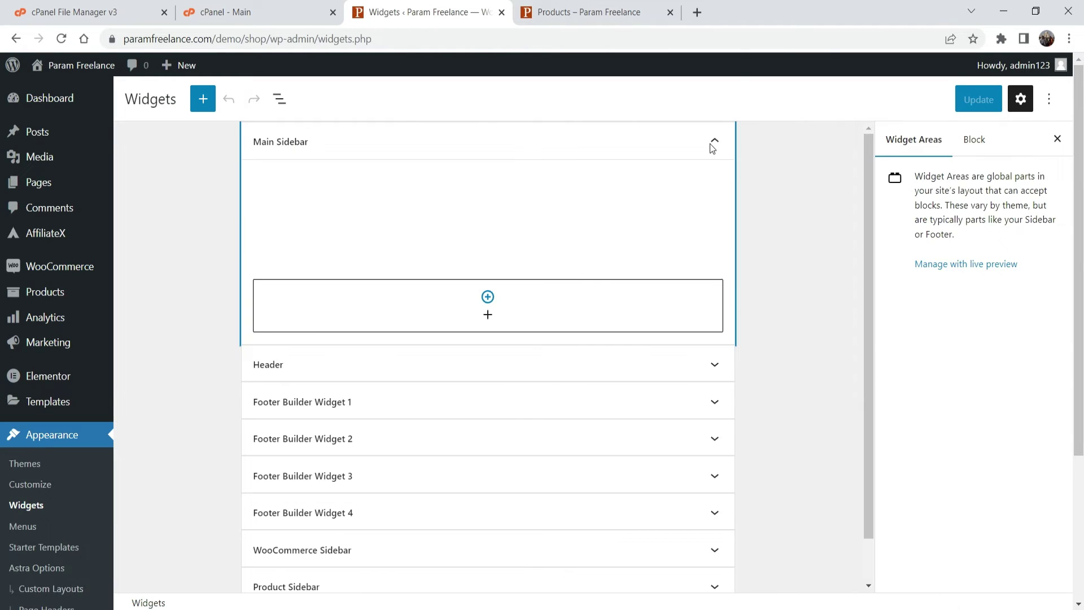
left_click(714, 144)
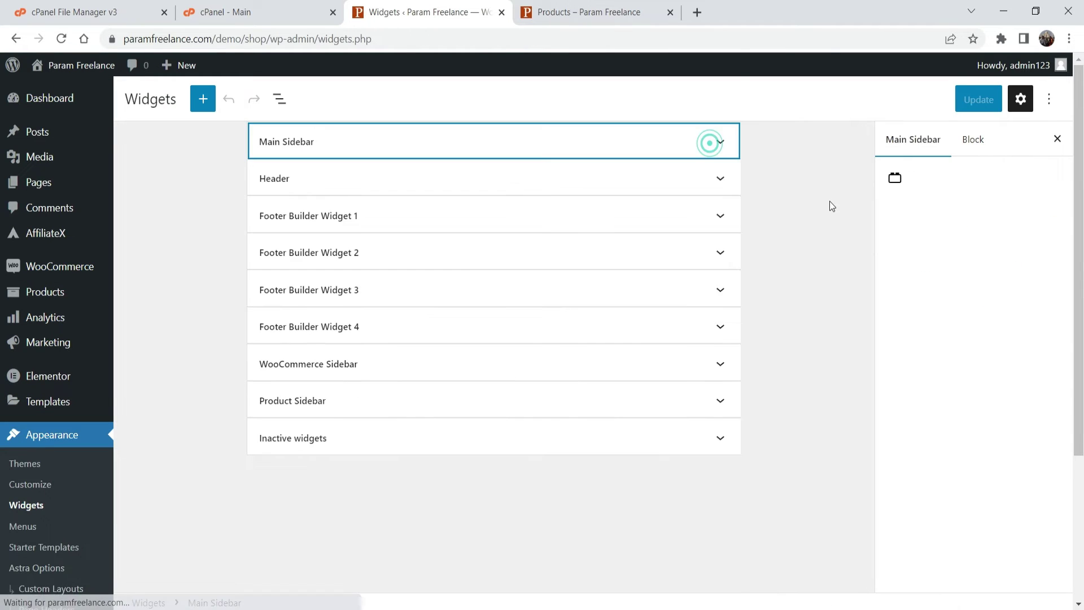
left_click(718, 369)
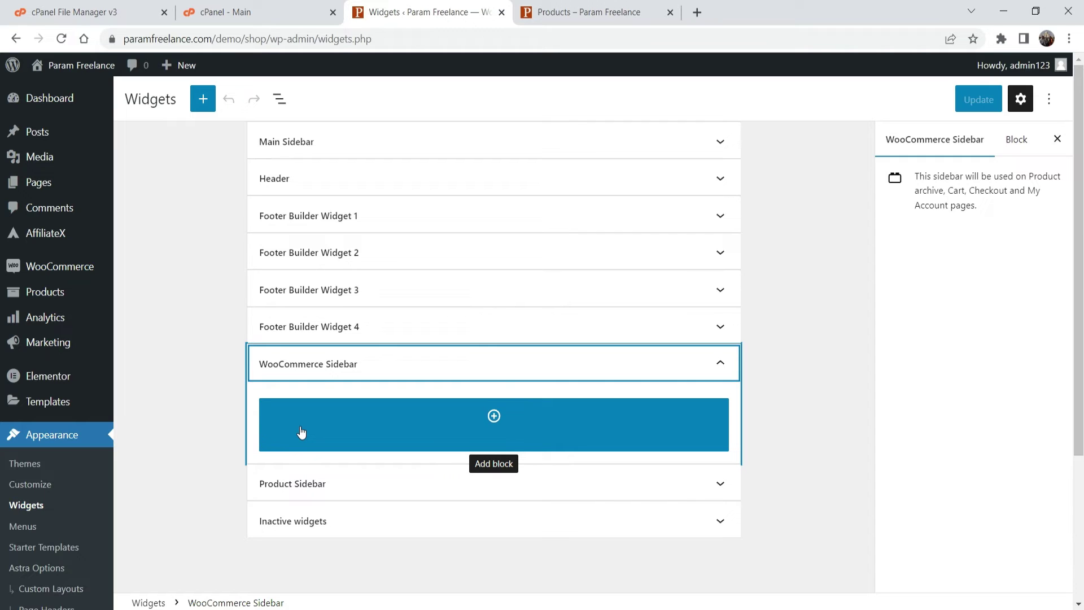
Add the WOOF - WooCommerce Products Filter widget to the WooCommerce Sidebar and save the widgets.
left_click(494, 418)
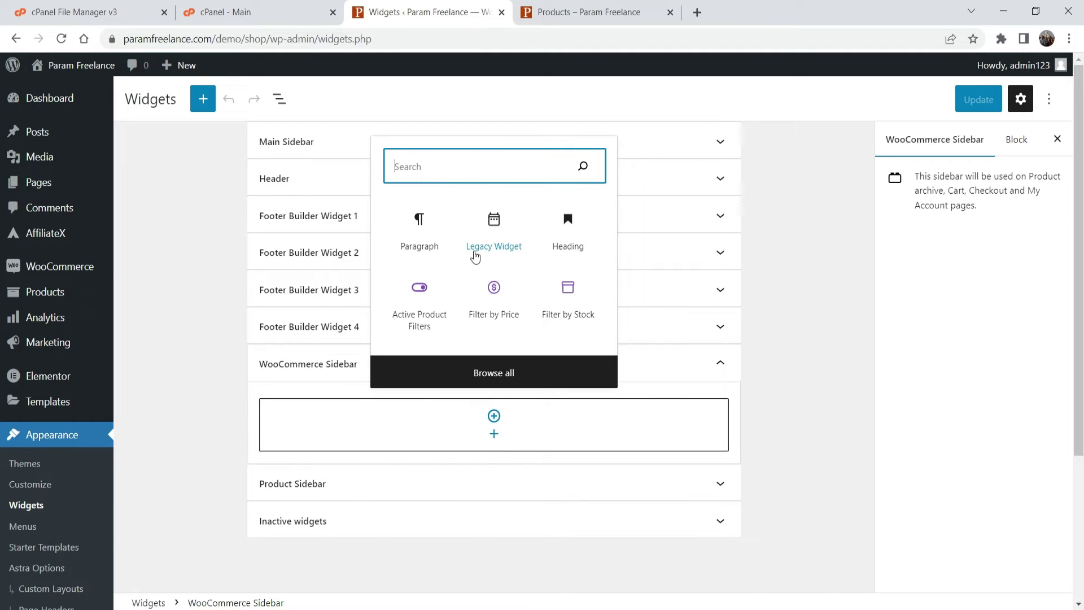
type("woof")
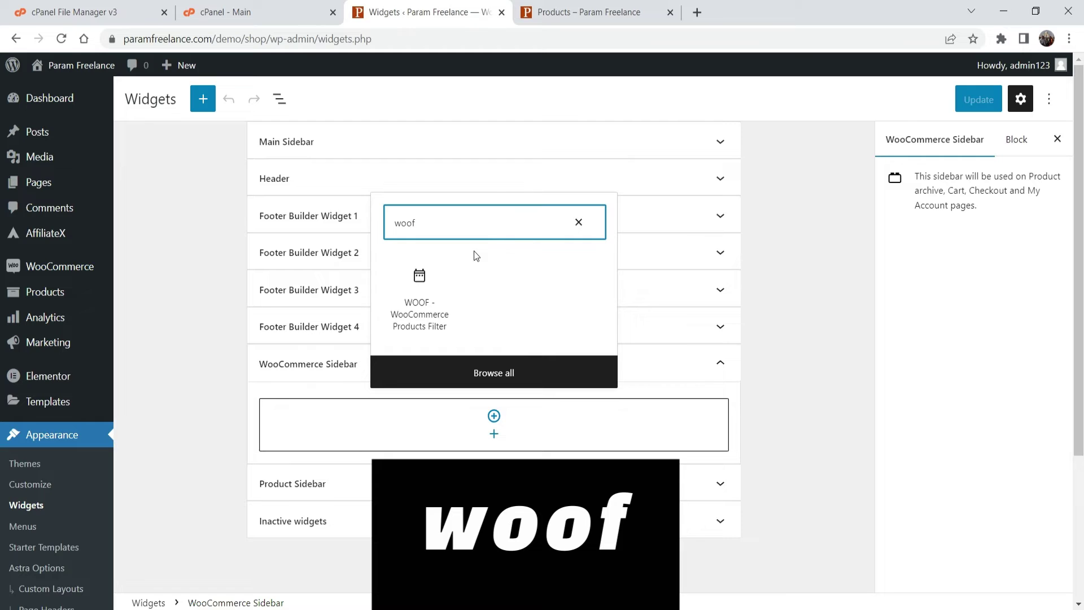
key("BackSpace")
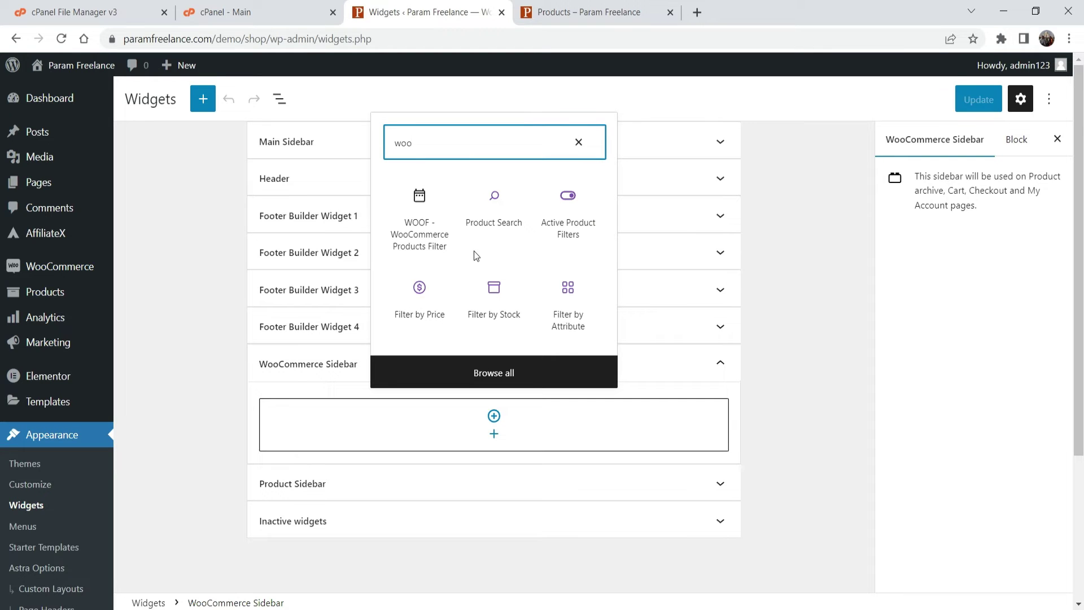
left_click(420, 234)
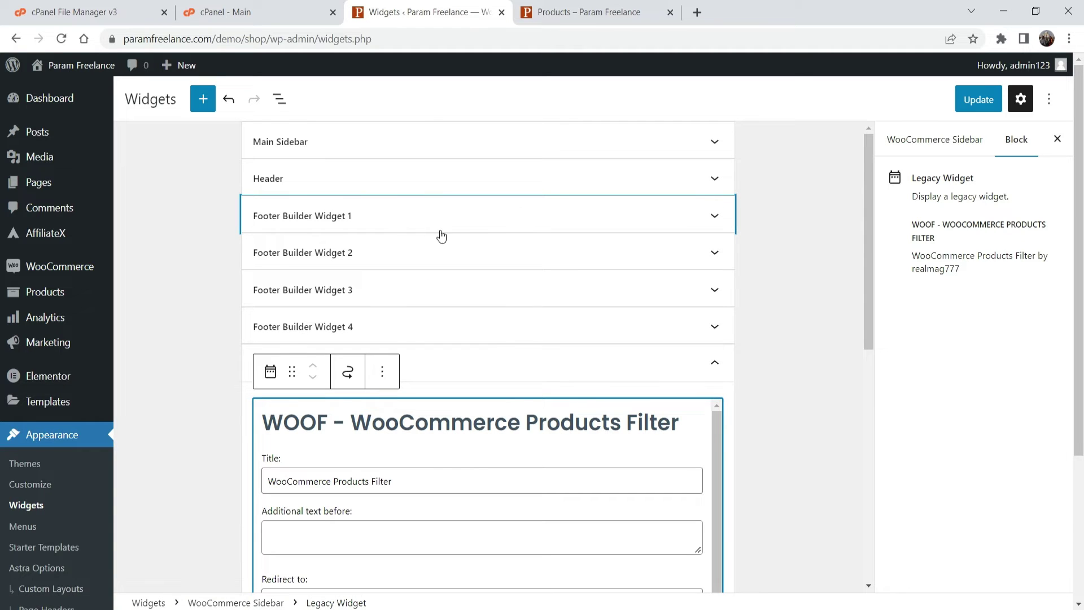
left_click(981, 101)
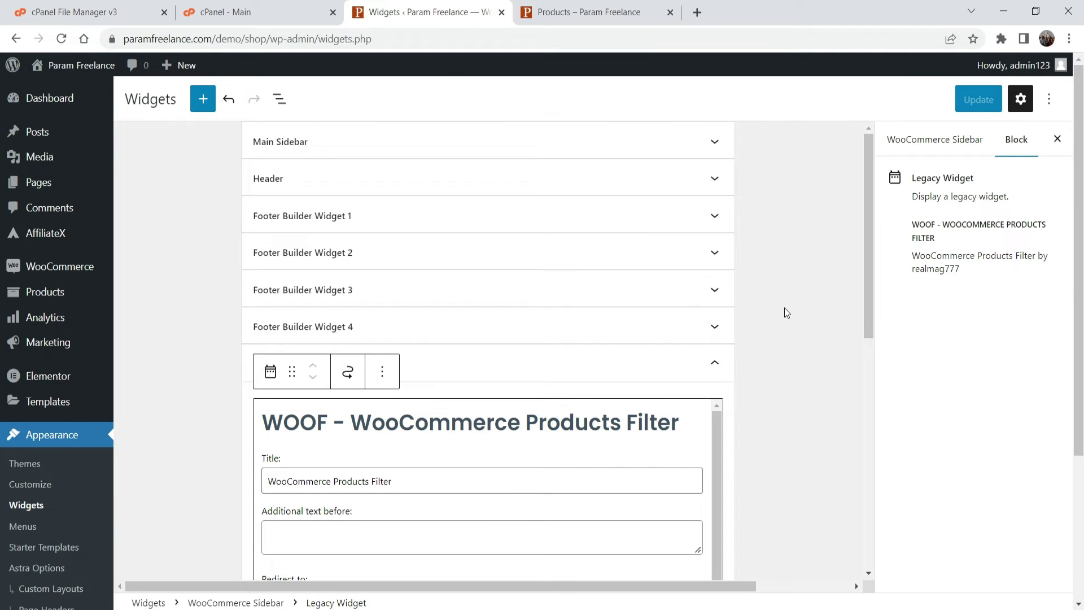
Reload the shop page, look over the products filter in its sidebar, and return to the Widgets settings.
left_click(564, 12)
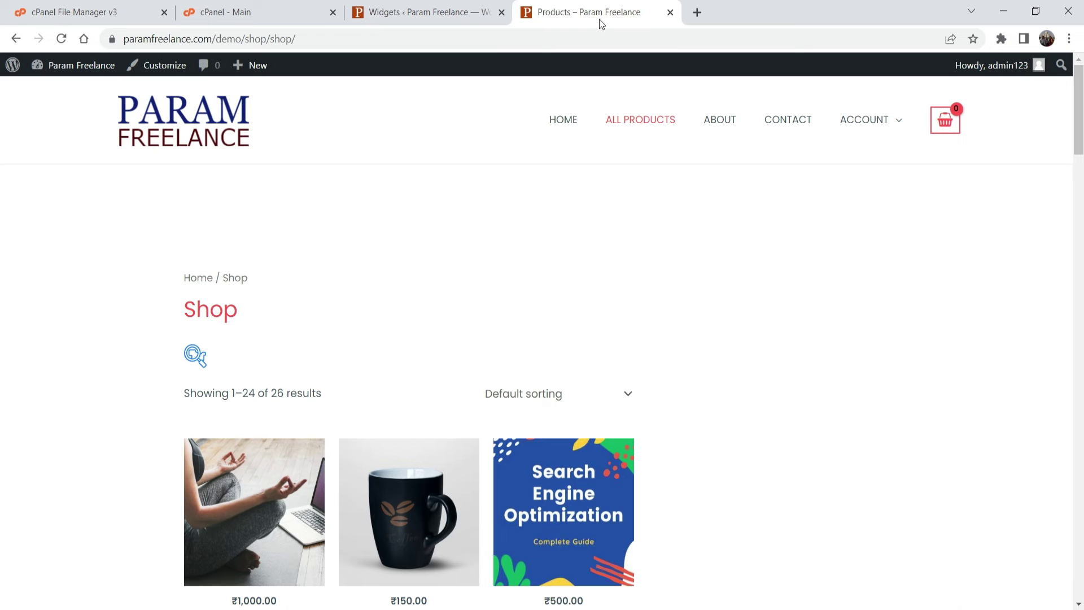
left_click(67, 44)
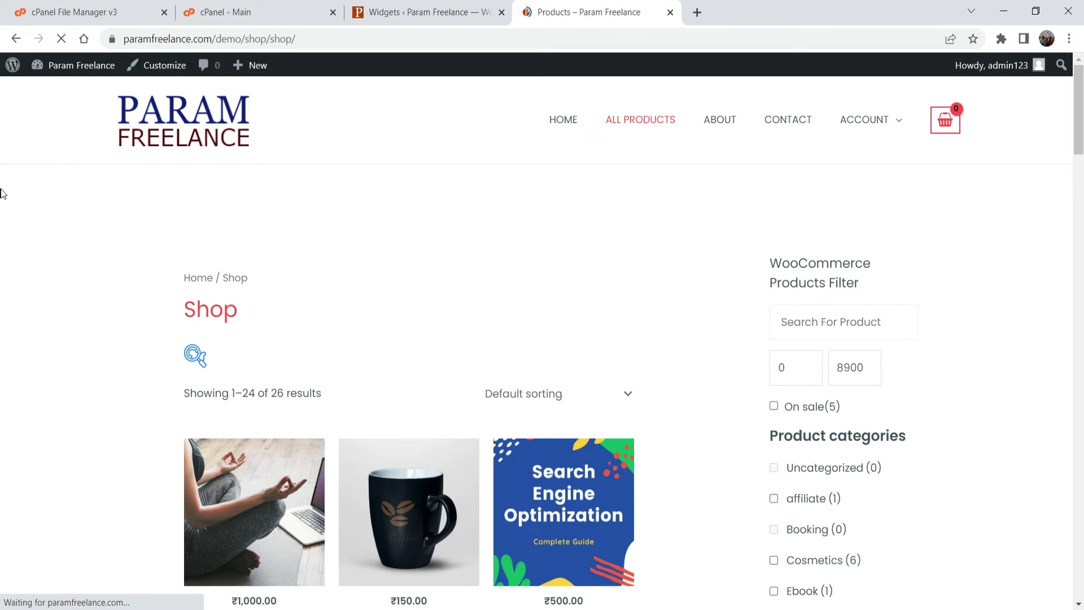
scroll(1005, 258, "down", 2)
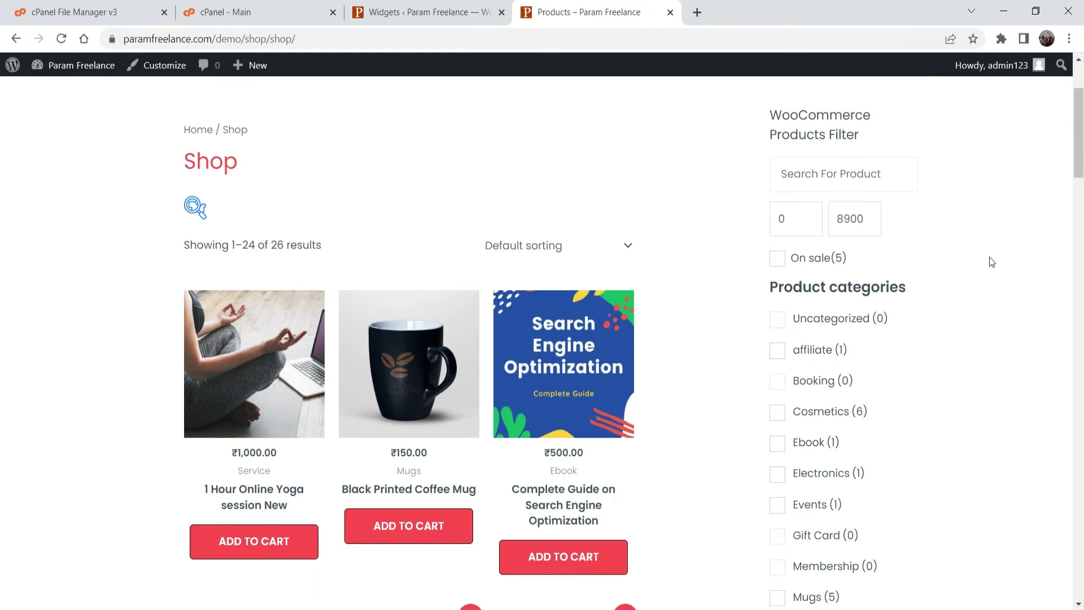
scroll(980, 277, "up", 2)
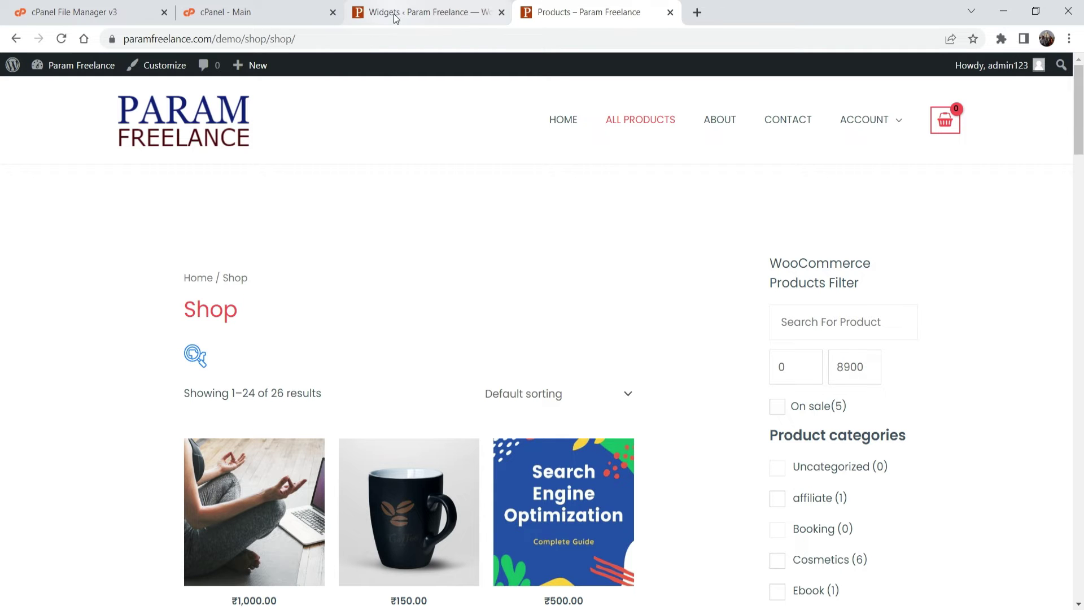
scroll(847, 319, "down", 2)
scroll(522, 244, "up", 2)
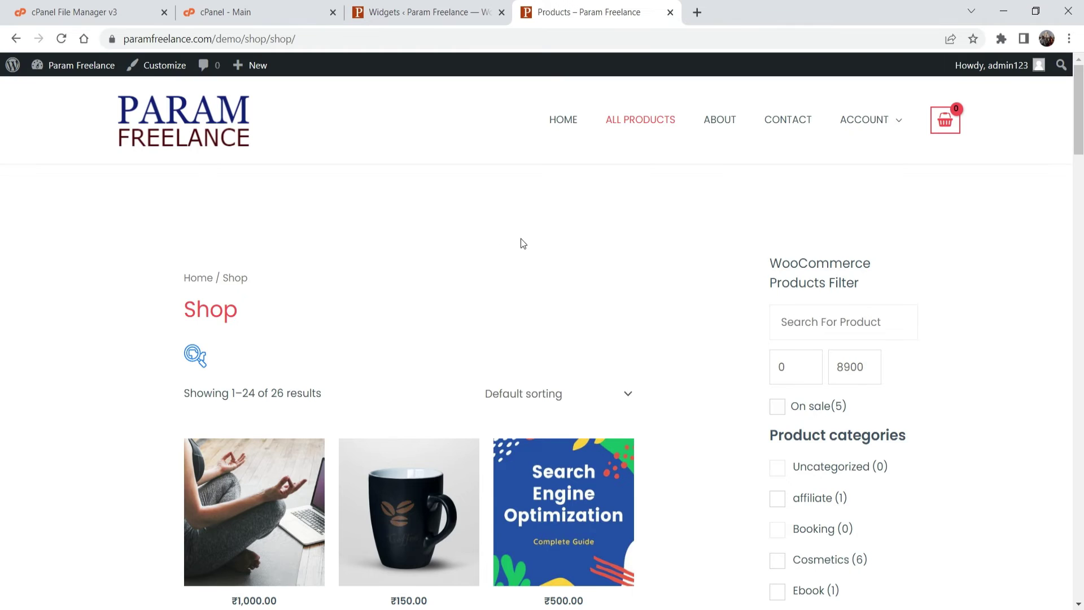
left_click(398, 12)
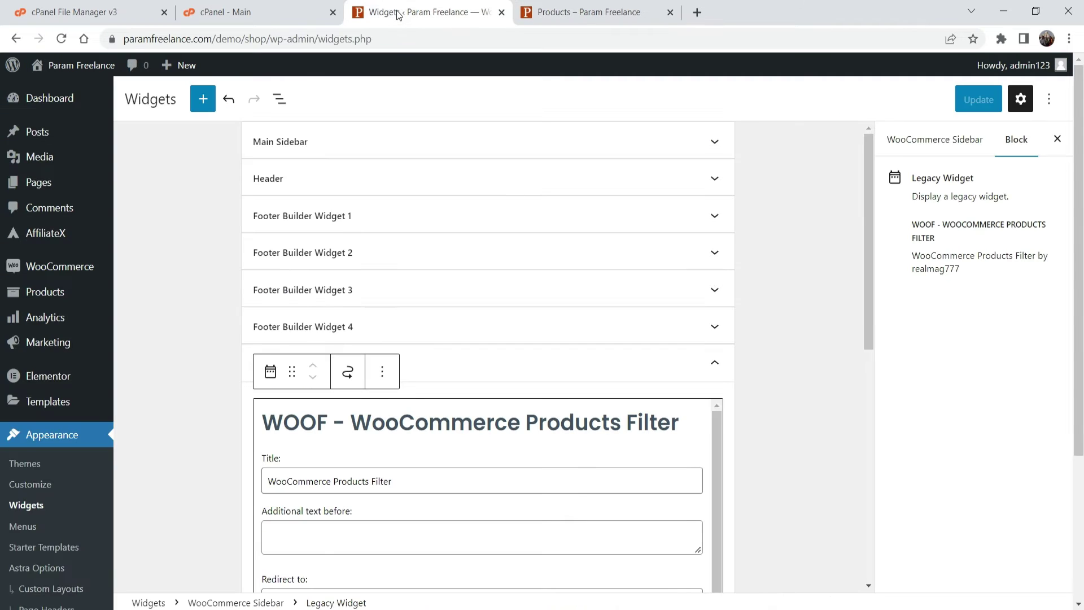
Look over the WOOF widget's remaining options and open the Products Filter structure settings within WooCommerce settings.
scroll(595, 296, "down", 10)
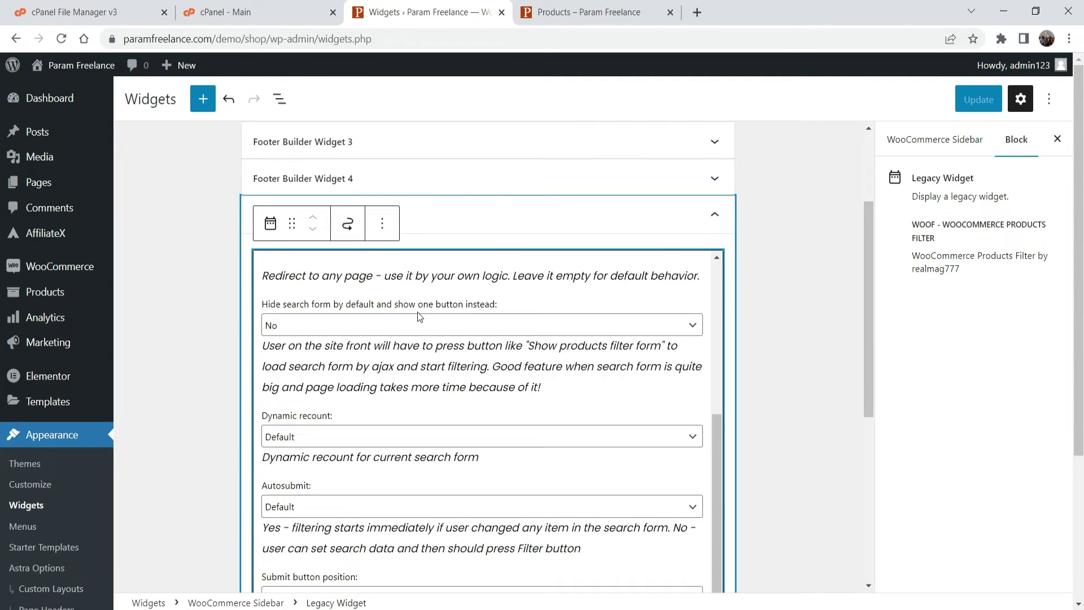
scroll(407, 323, "down", 1)
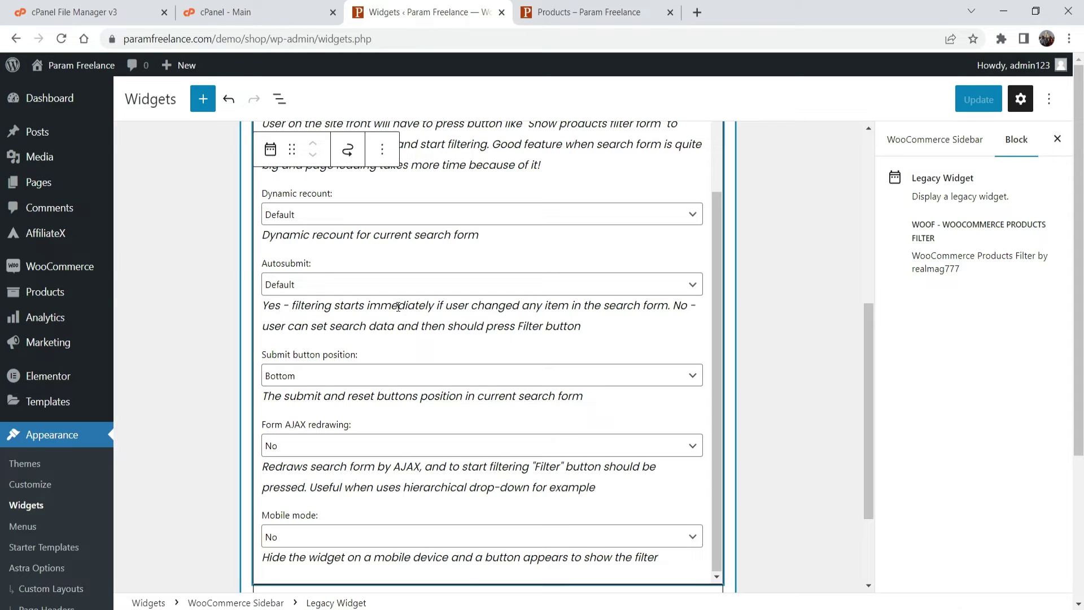
mouse_move(61, 280)
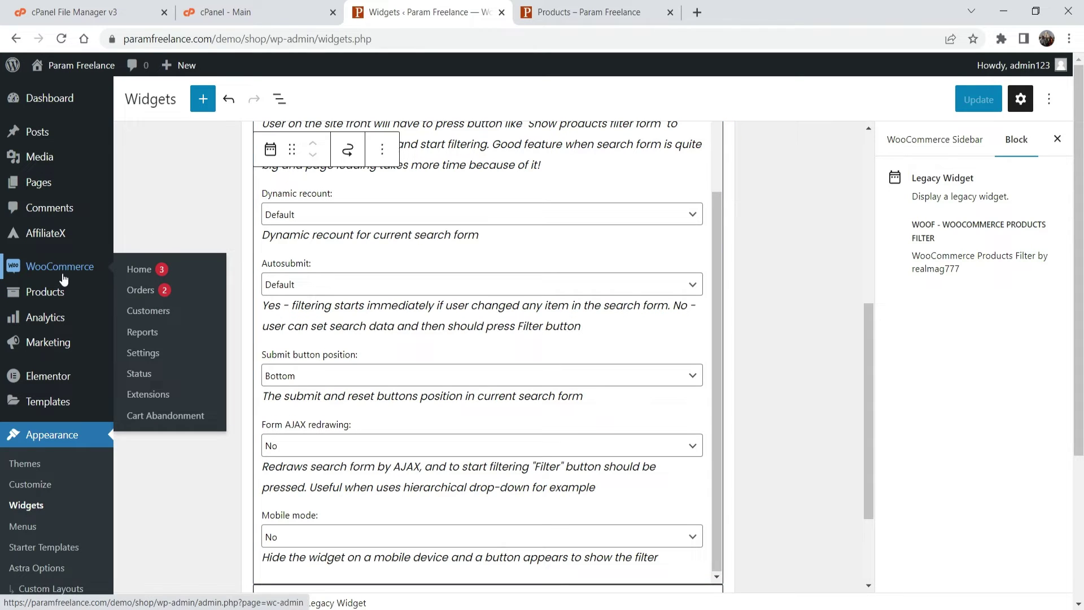
left_click(158, 354)
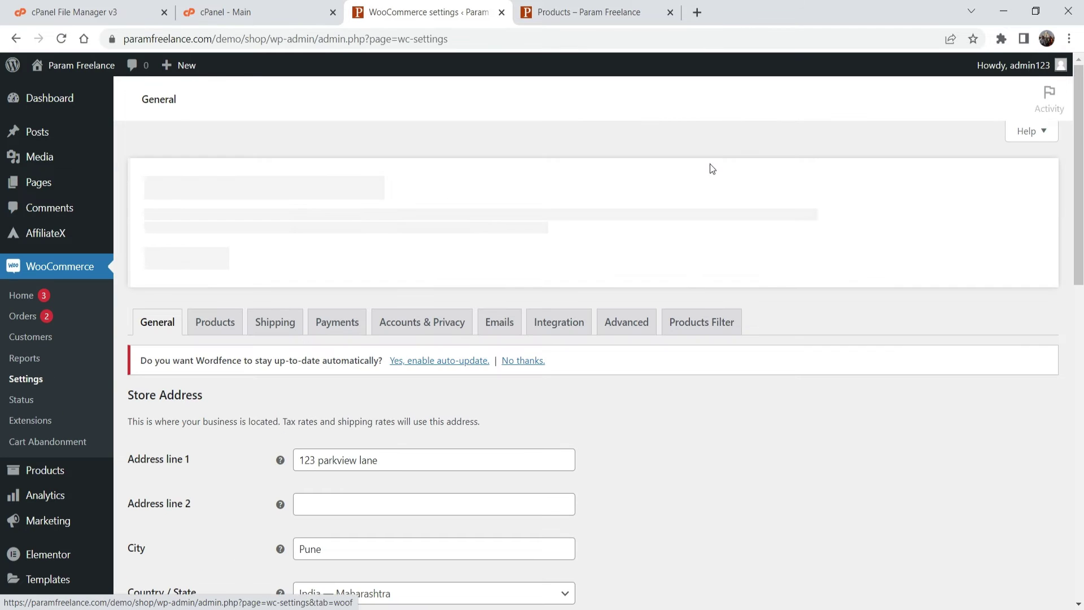
left_click(703, 322)
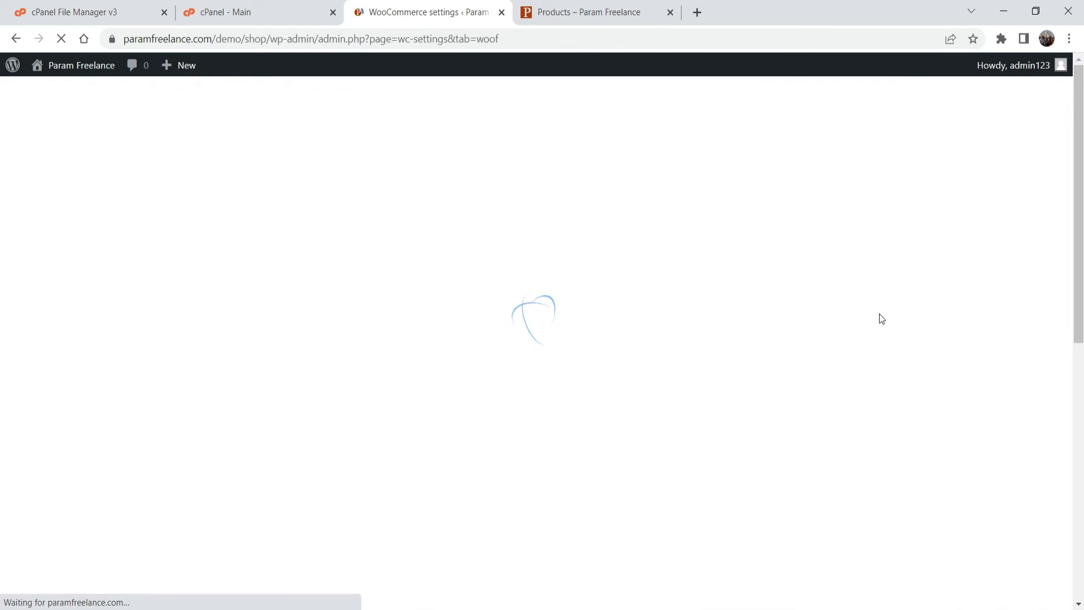
scroll(880, 230, "down", 3)
scroll(879, 232, "down", 1)
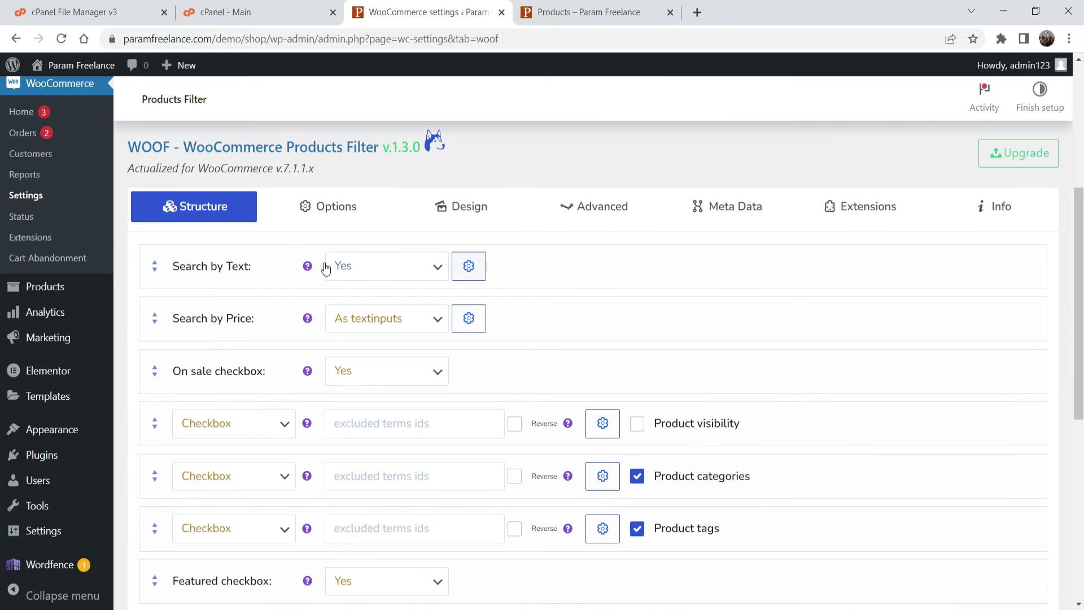
Compare the shop page's search box with the Search by Text options, leaving those options as they are.
left_click(564, 13)
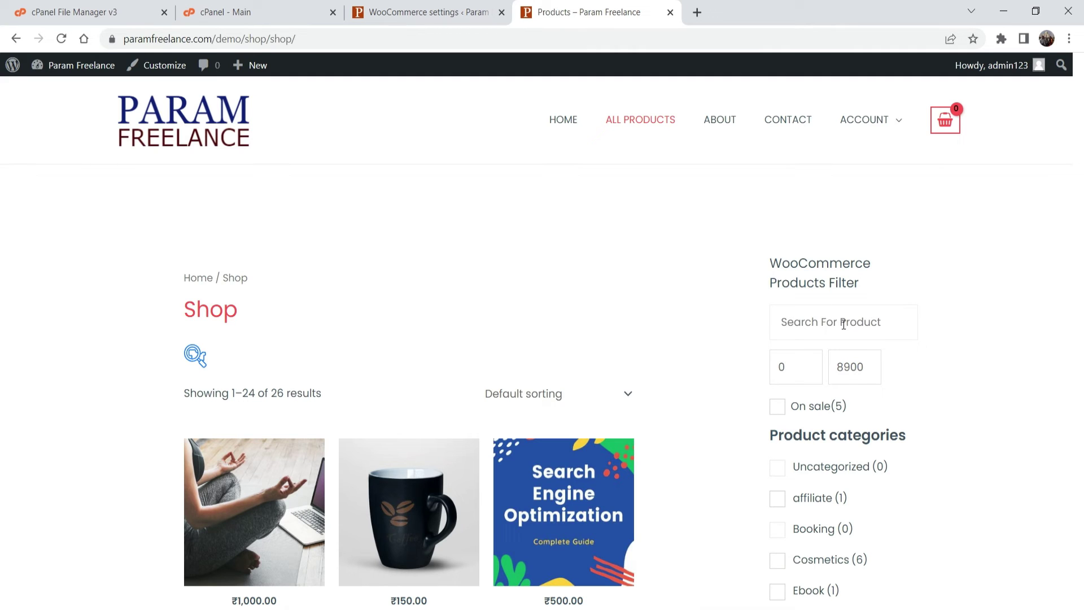
left_click(405, 16)
left_click(479, 266)
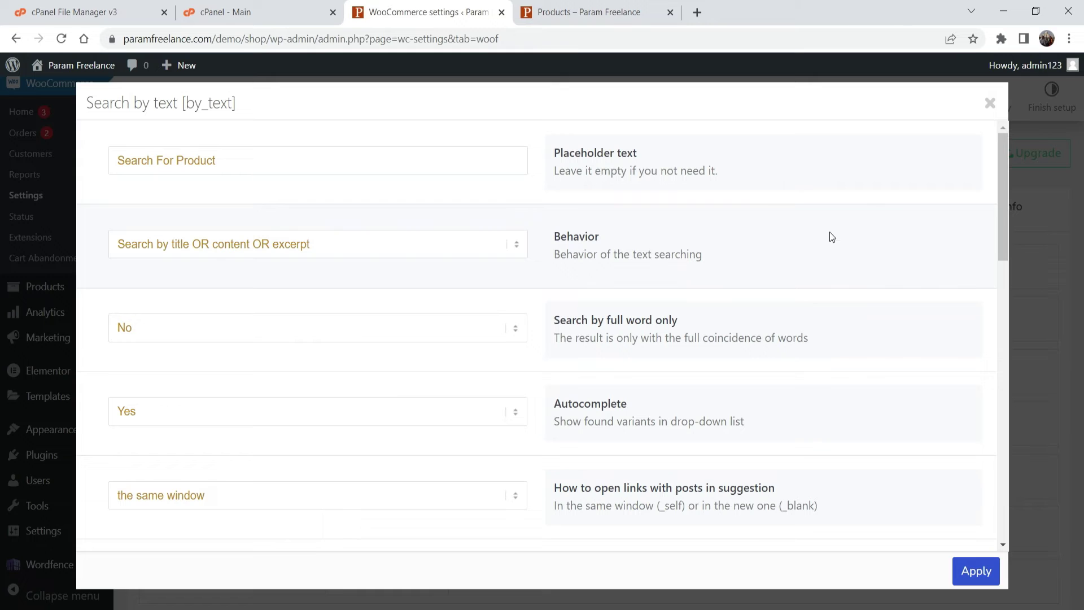
left_click(990, 103)
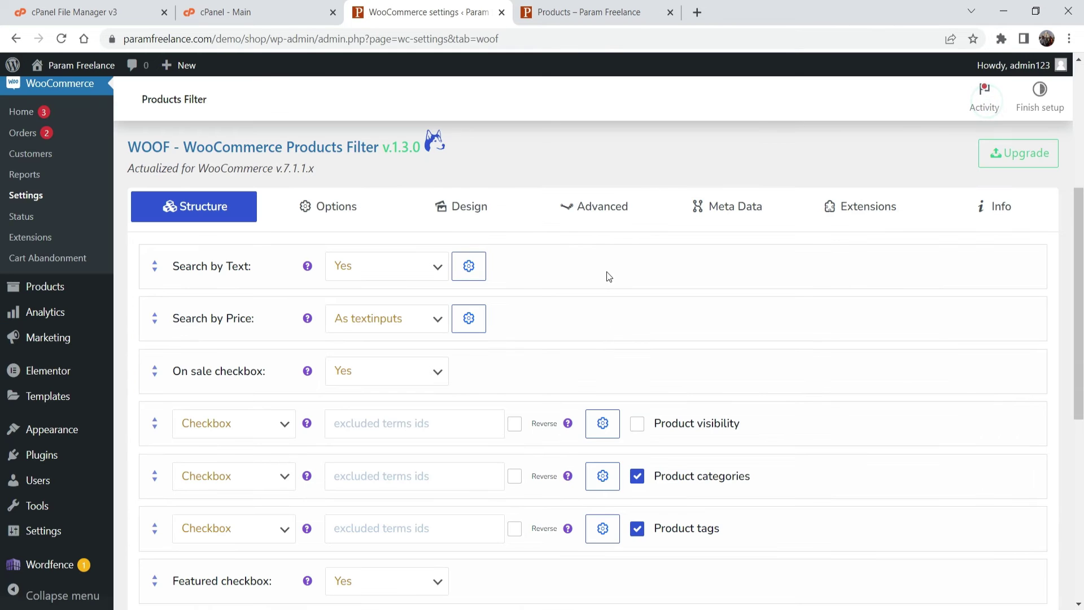
Set Search by Price to As ion range-slider in the WOOF structure settings.
left_click(363, 326)
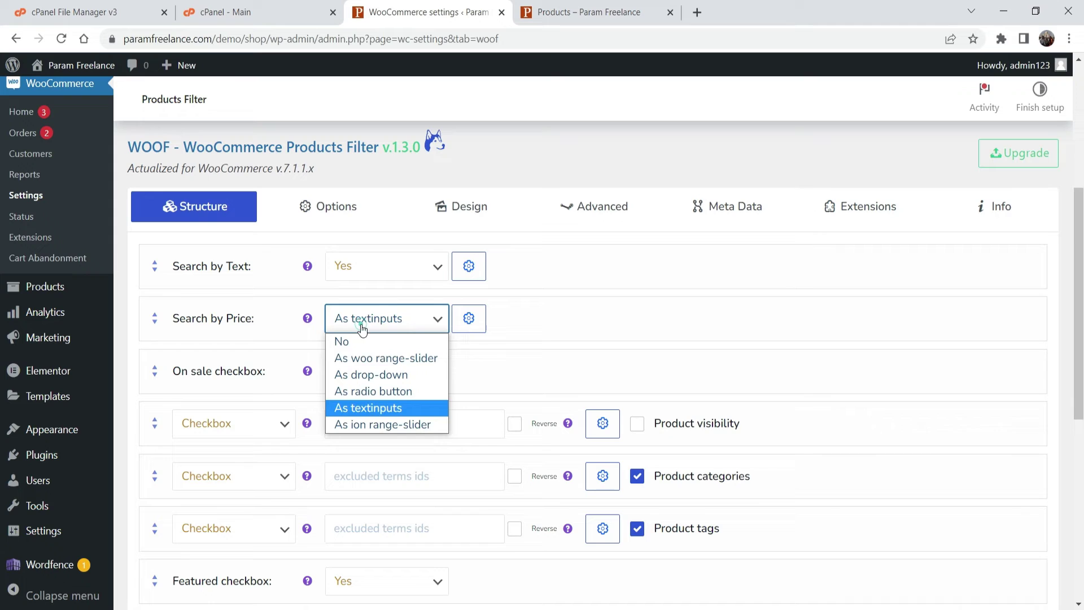
left_click(383, 425)
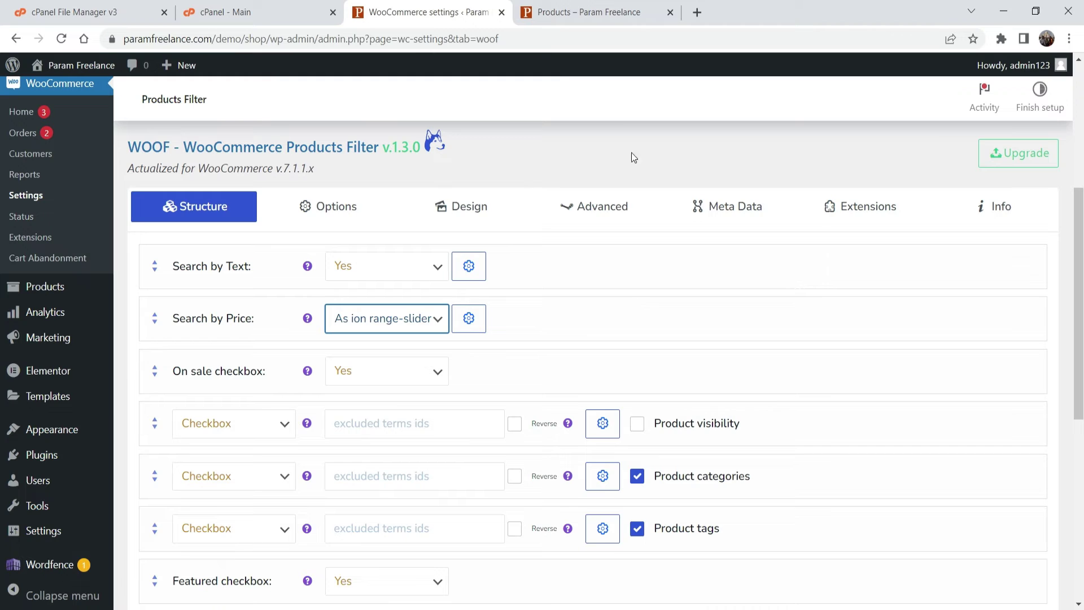
Filter the live shop page by a minimum price of 250 and look over the listed products.
left_click(581, 12)
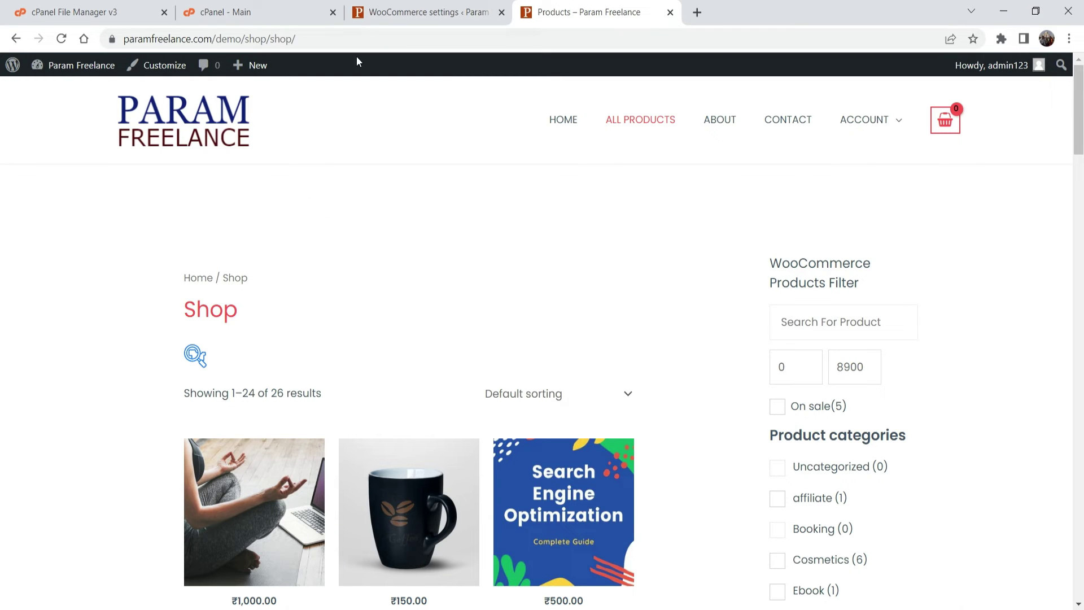
scroll(537, 373, "down", 4)
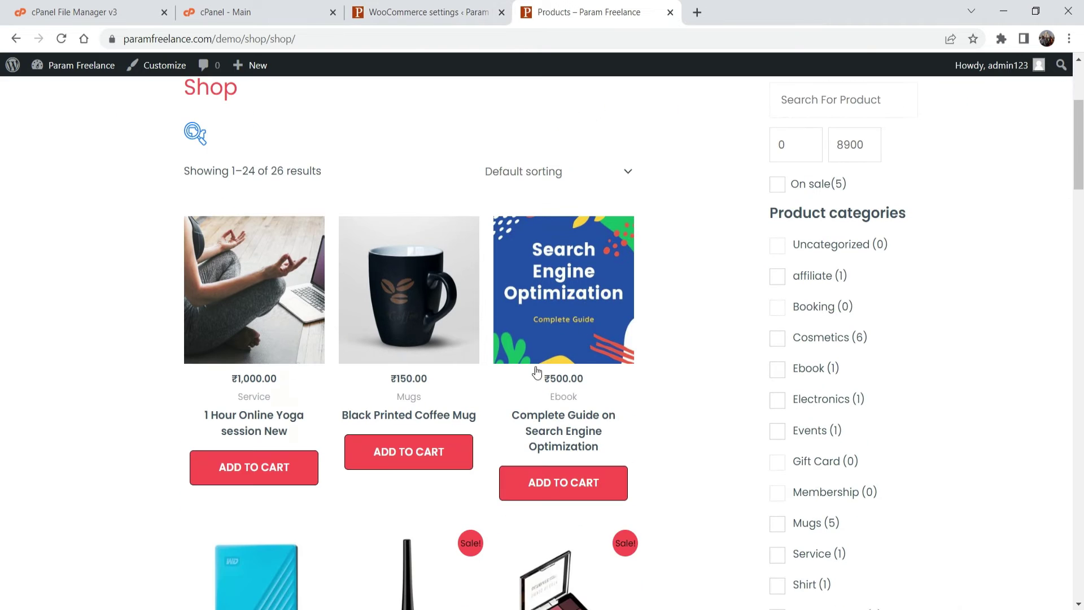
double_click(782, 144)
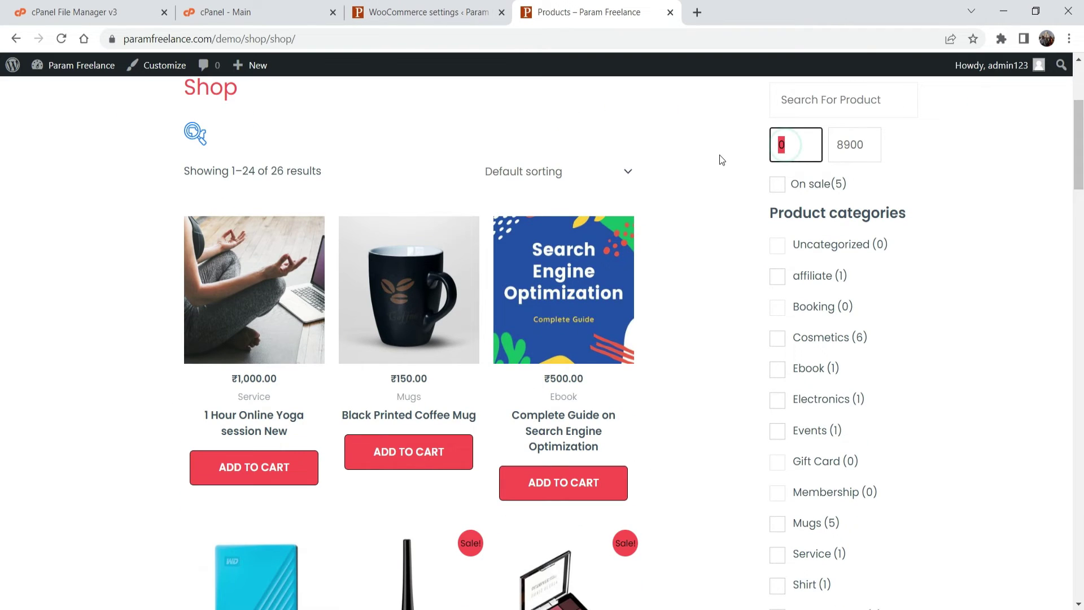
type("250")
key("Return")
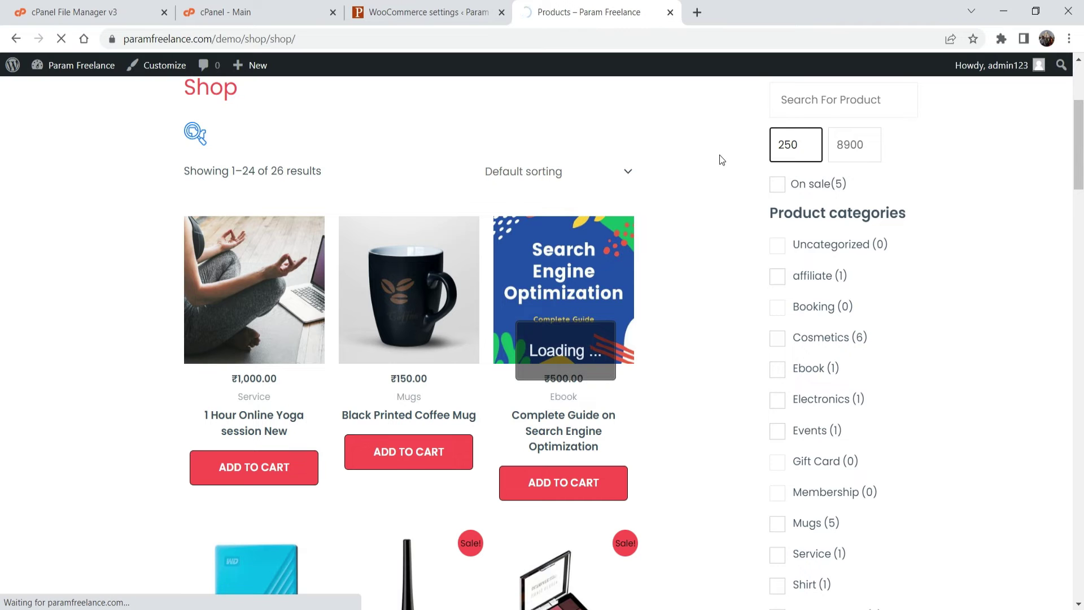
scroll(669, 270, "down", 4)
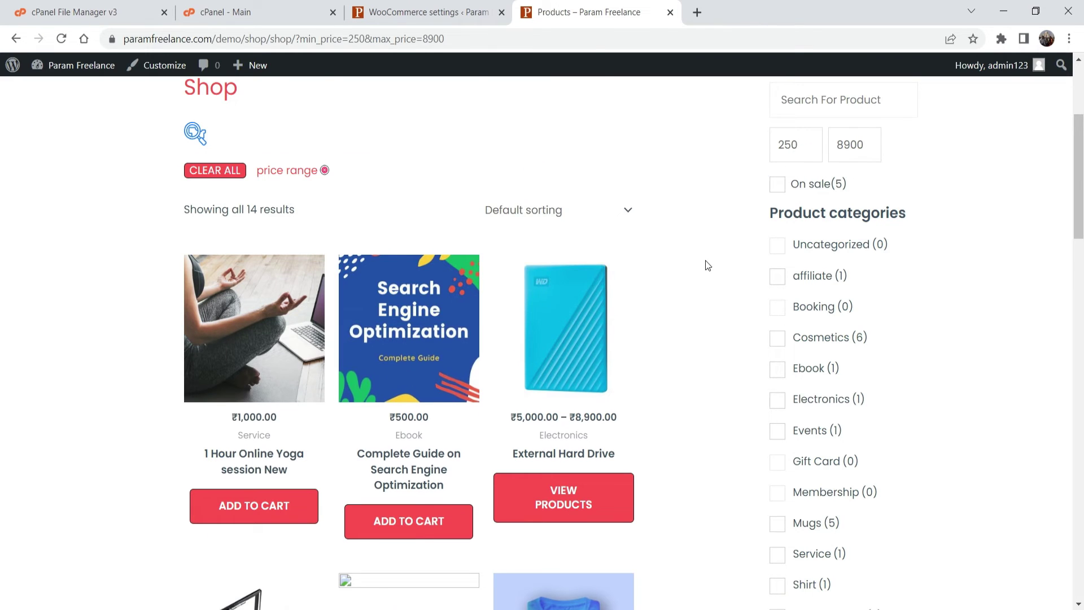
scroll(715, 269, "down", 5)
scroll(715, 274, "down", 3)
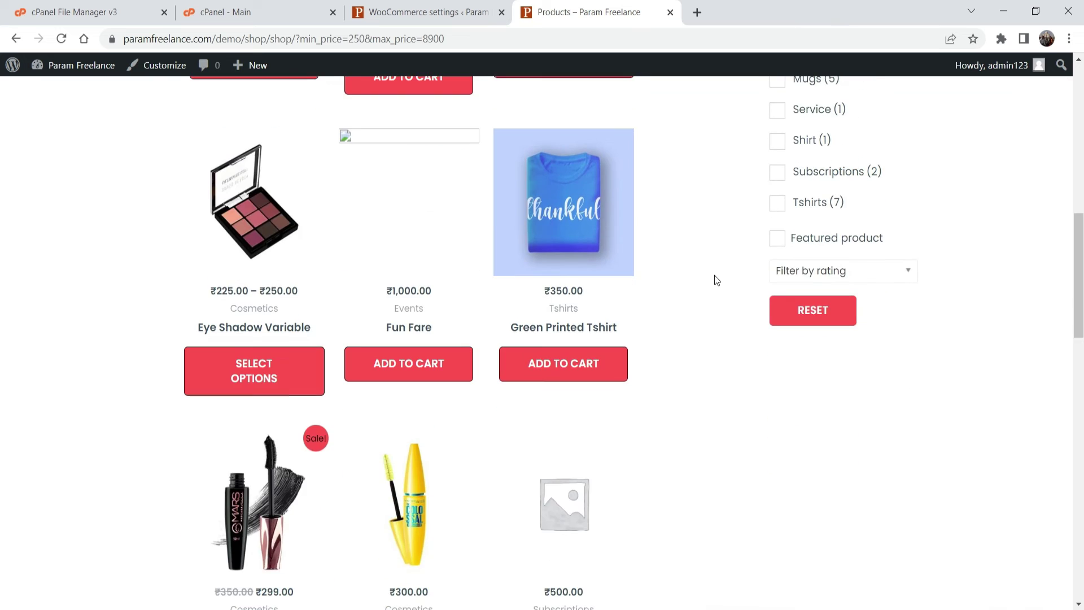
scroll(714, 276, "up", 5)
scroll(388, 99, "up", 6)
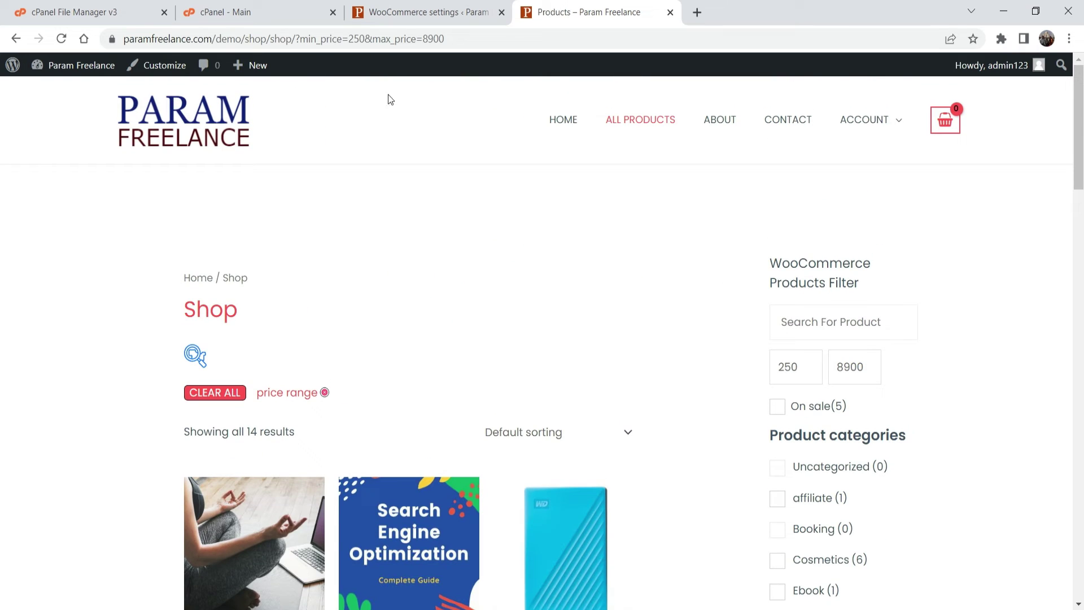
Return to the Products Filter settings, keep As ion range-slider for Search by Price, and save the changes.
left_click(428, 12)
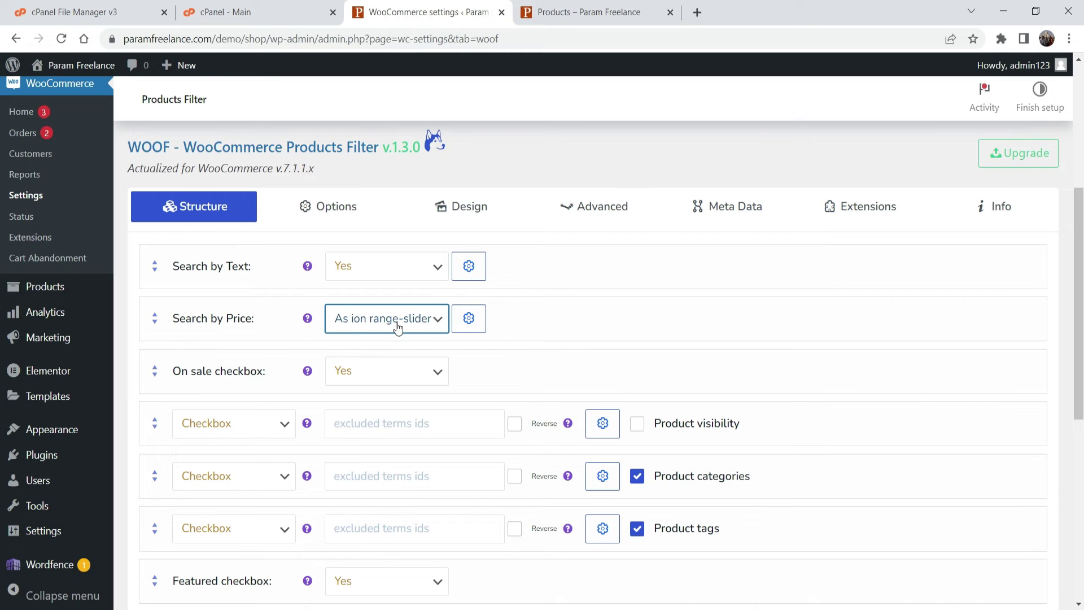
left_click(378, 333)
left_click(382, 422)
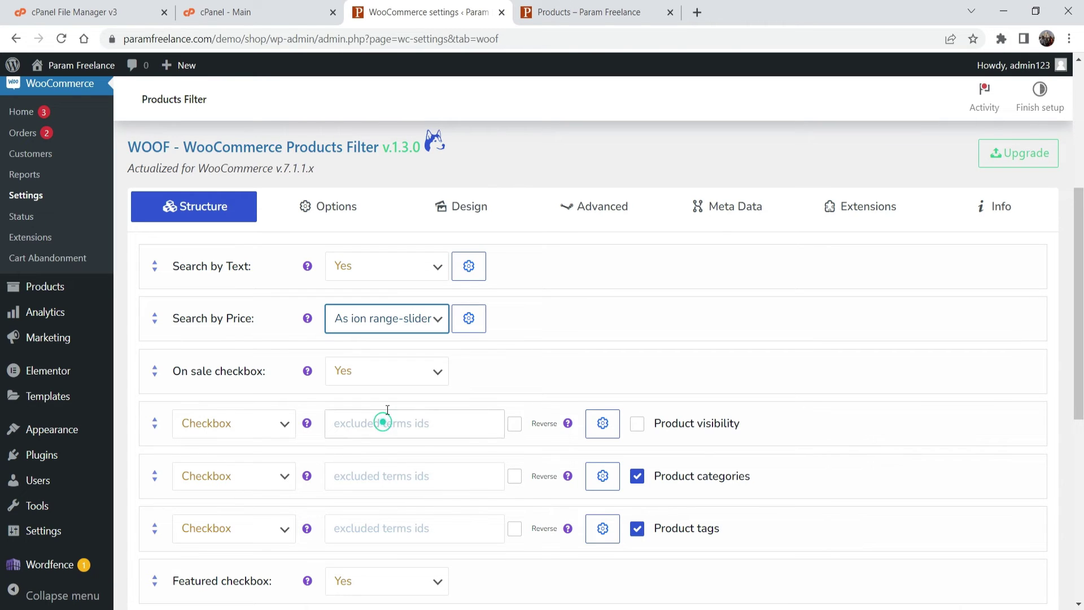
scroll(573, 280, "down", 8)
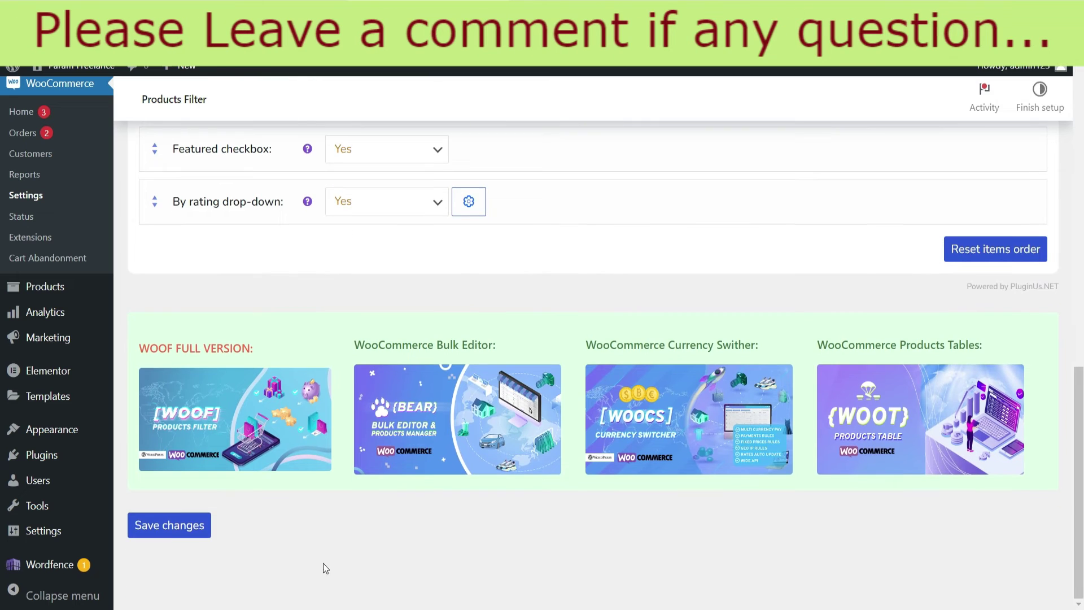
left_click(169, 527)
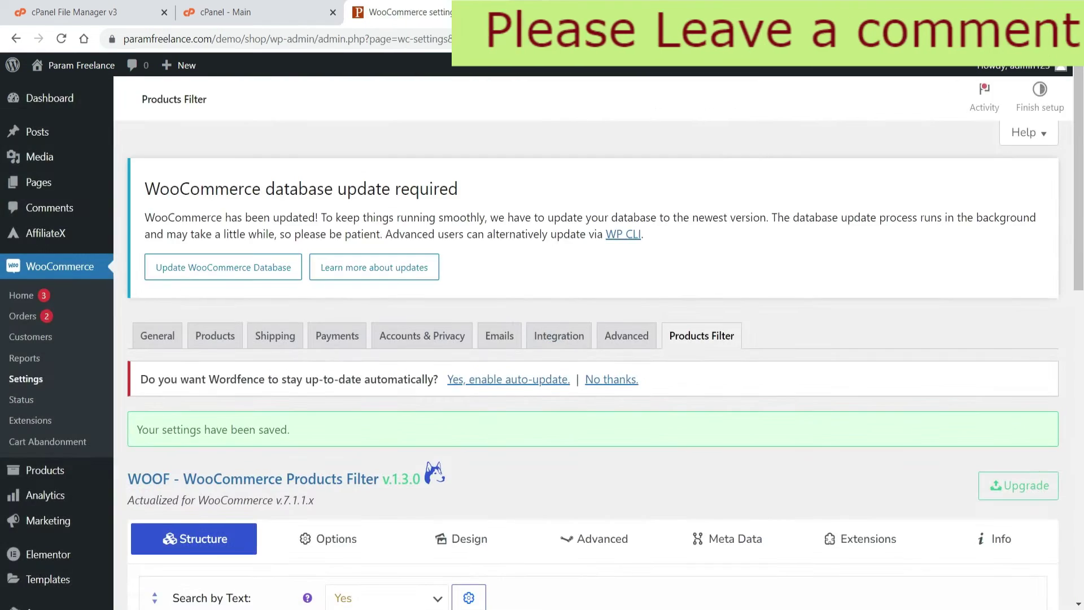
Reload the shop page and test the price slider with a minimum of about 537, reviewing the filtered products.
left_click(589, 12)
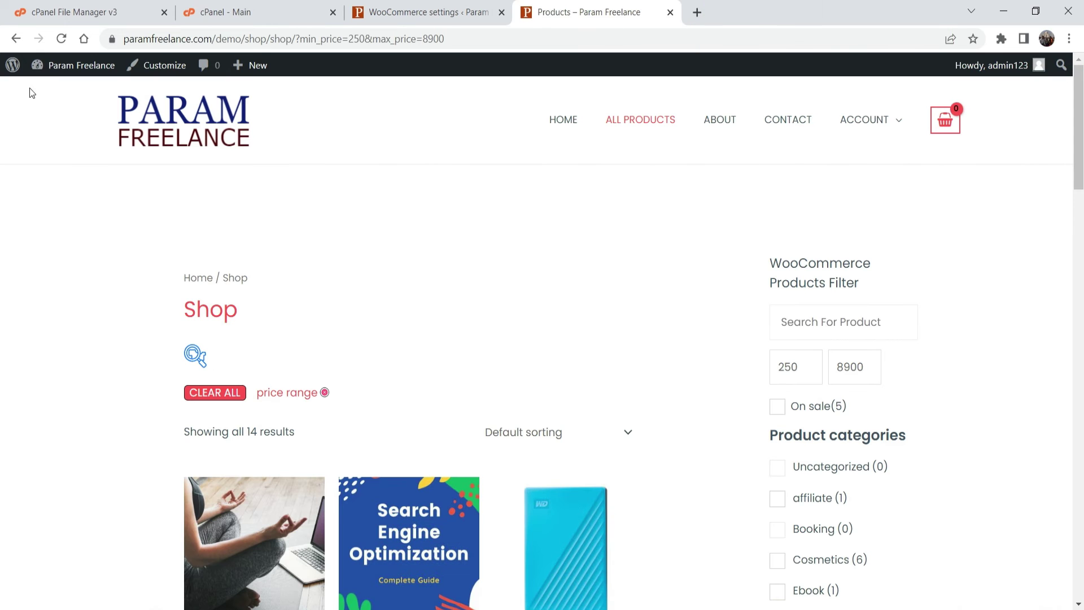
left_click(63, 41)
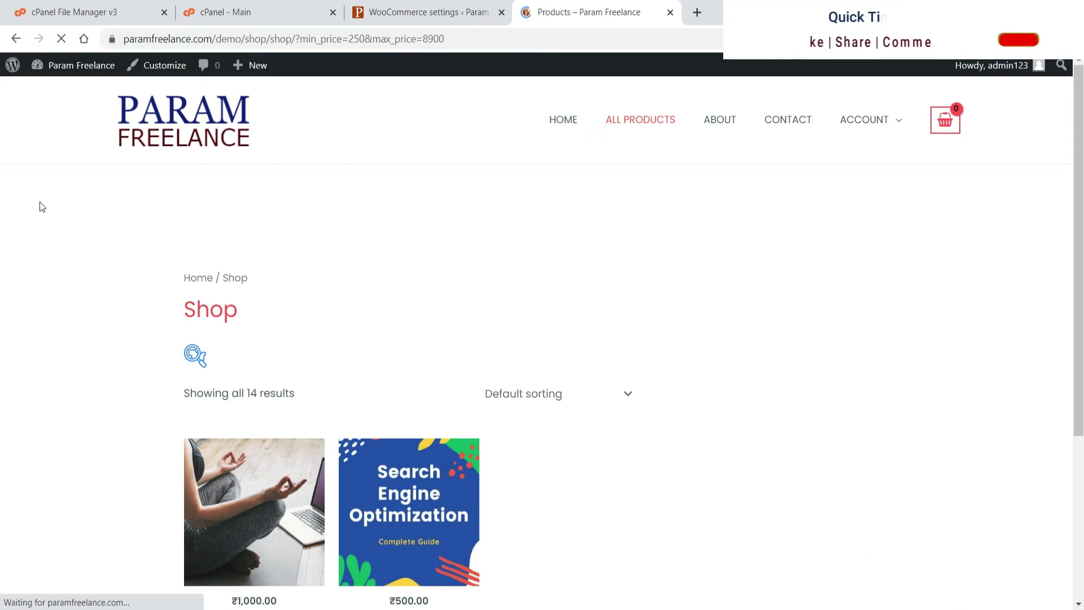
scroll(1000, 259, "down", 3)
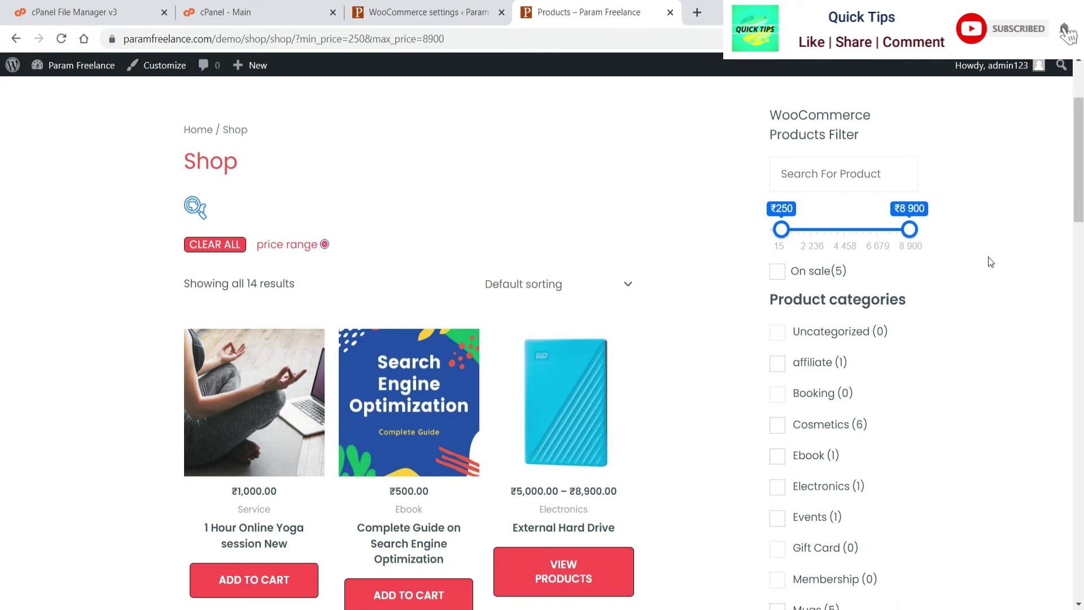
left_click(787, 231)
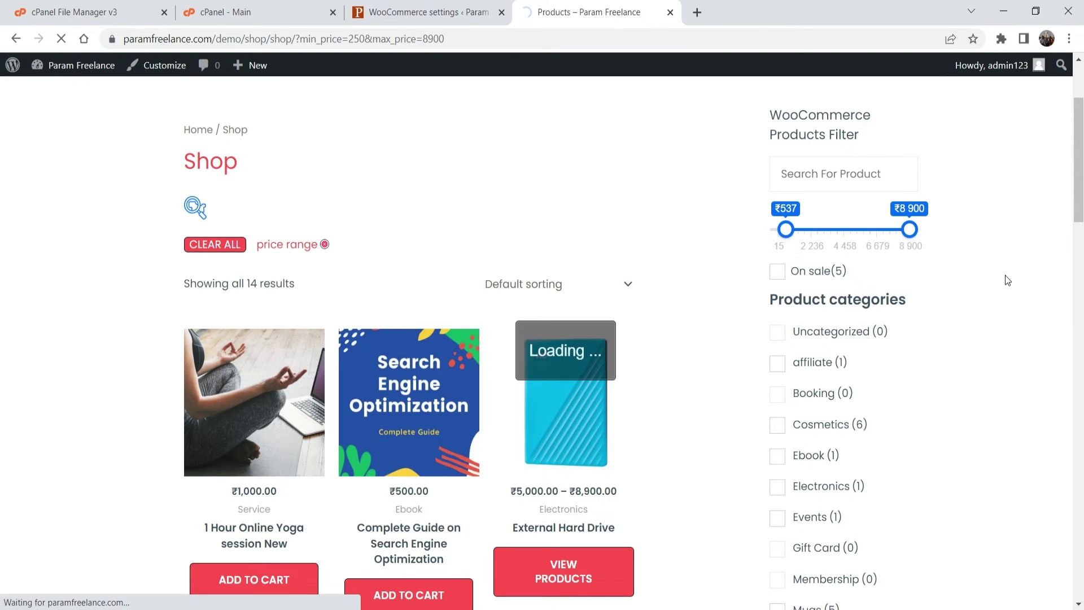
scroll(1005, 276, "down", 5)
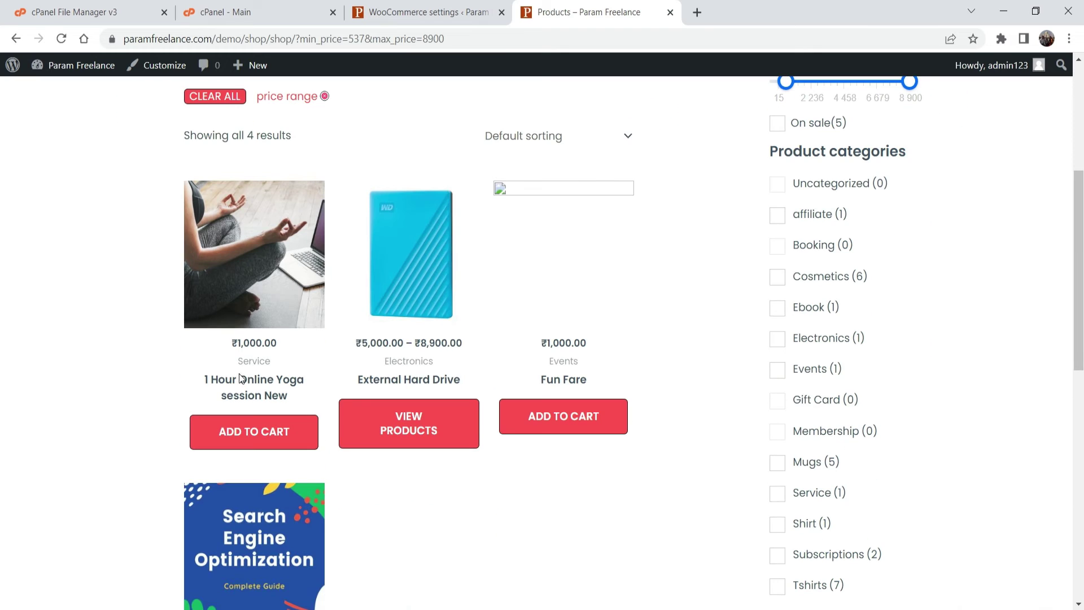
scroll(680, 324, "down", 4)
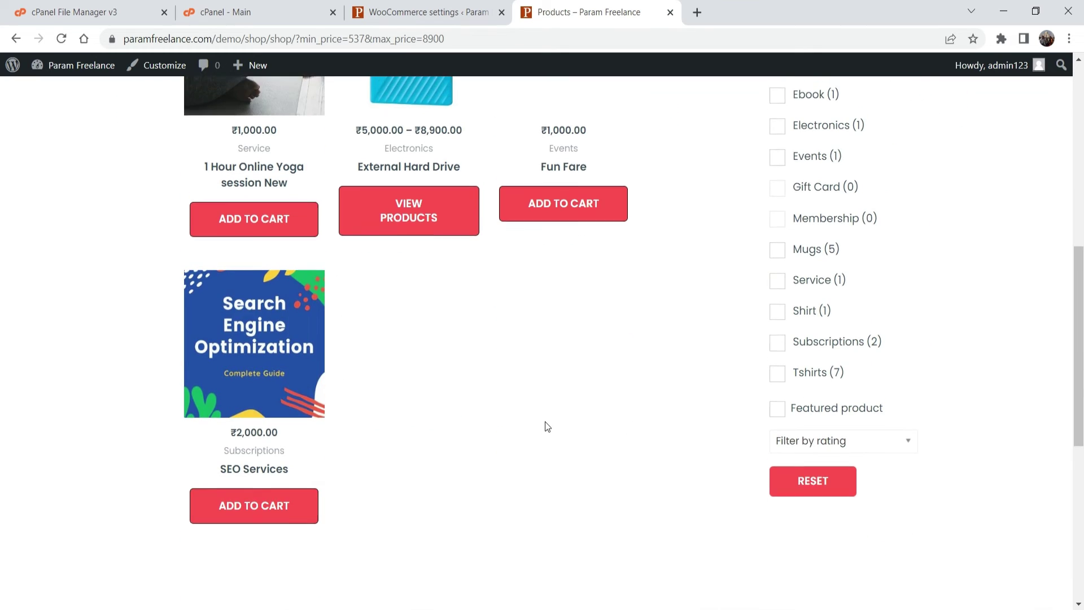
scroll(528, 399, "up", 9)
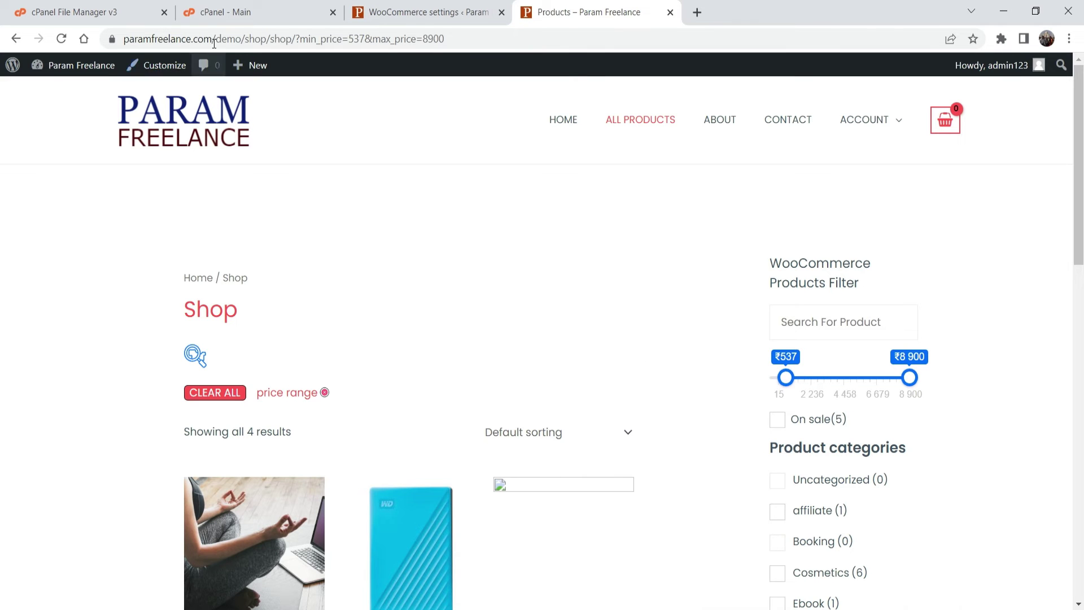
Set Search by Price to As woo range-slider in the Products Filter settings and save the changes.
left_click(441, 14)
scroll(638, 226, "down", 6)
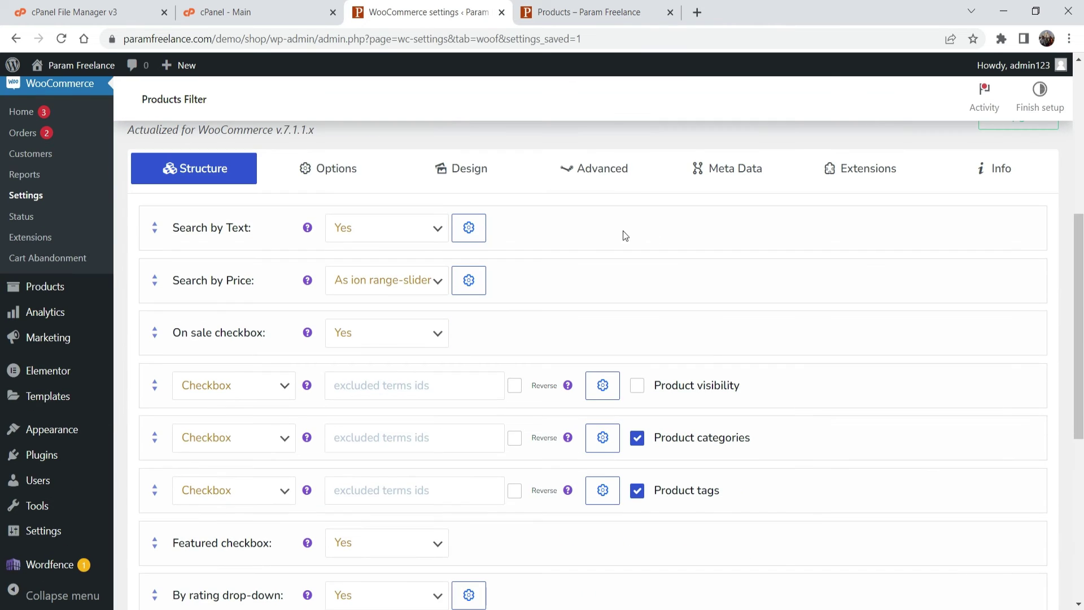
left_click(375, 286)
left_click(402, 321)
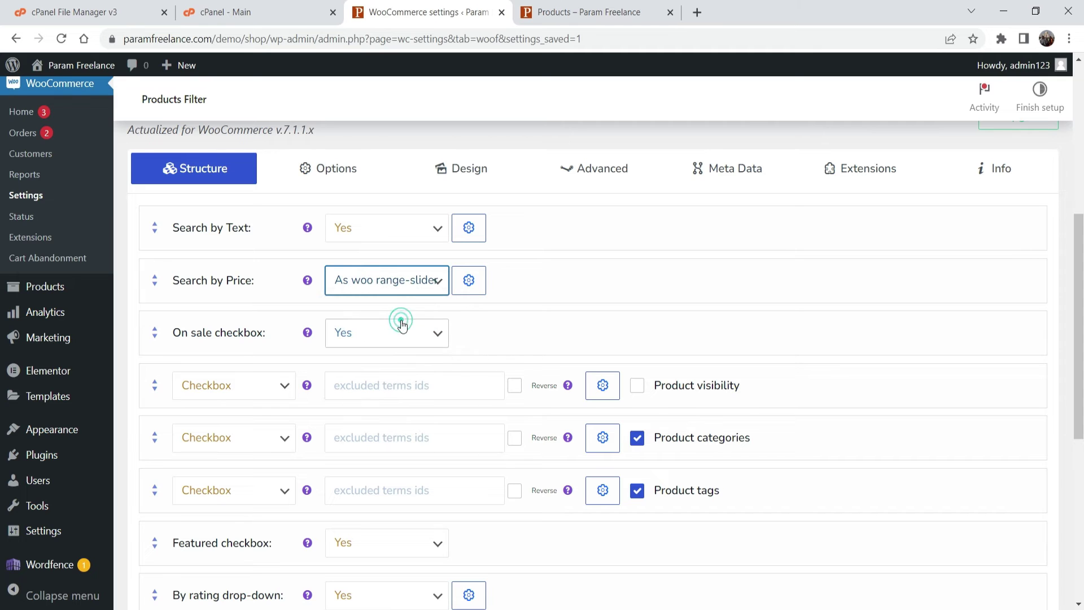
scroll(595, 277, "down", 5)
left_click(169, 550)
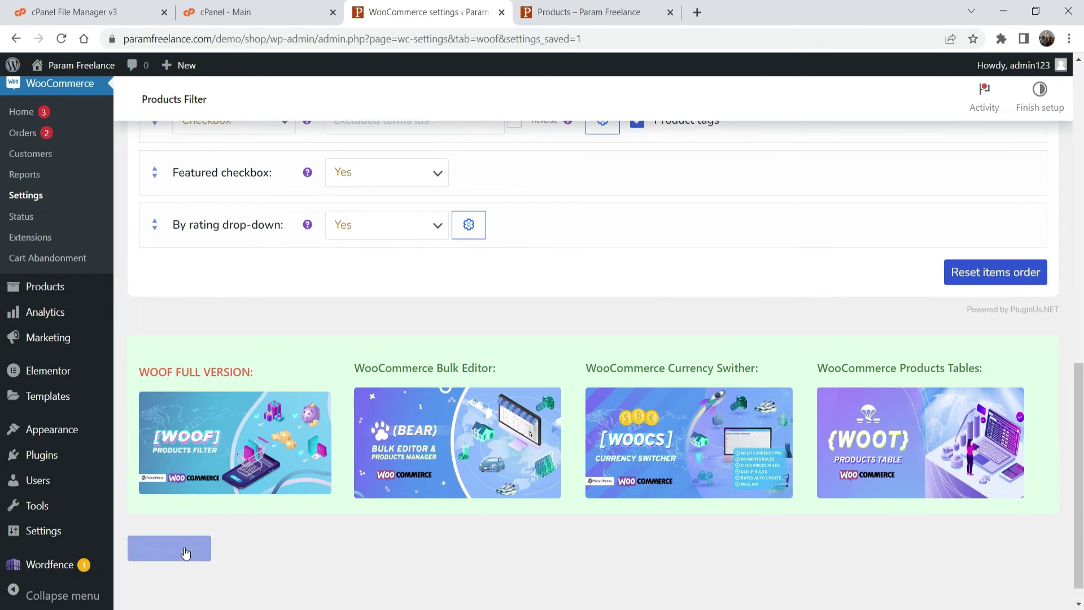
Reload the shop page, test the price slider with its minimum at 15, and return to the Products Filter settings.
left_click(591, 12)
left_click(61, 40)
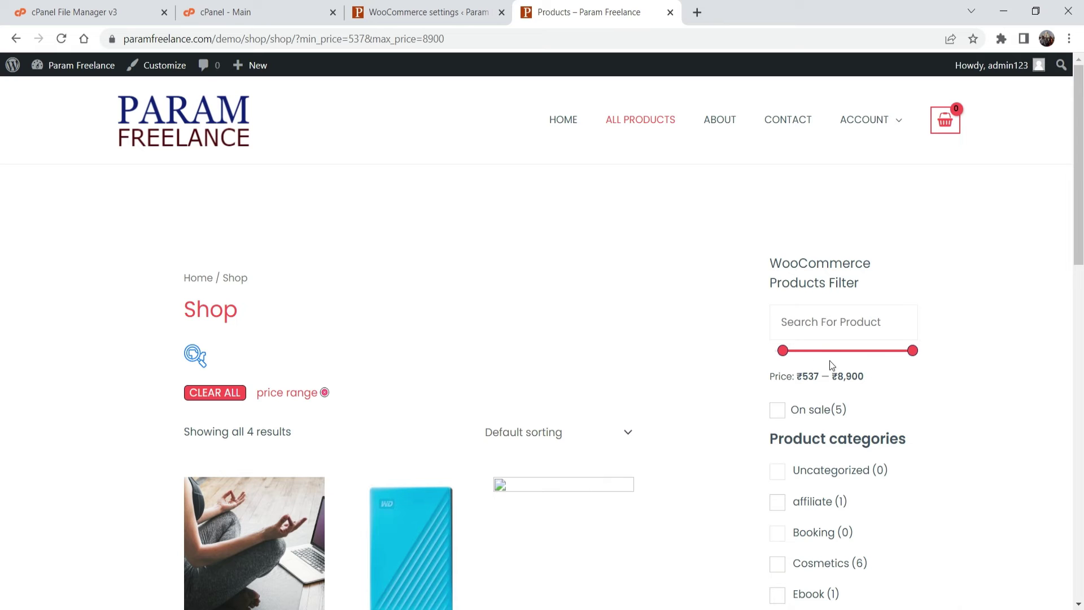
left_click_drag(783, 352, 775, 351)
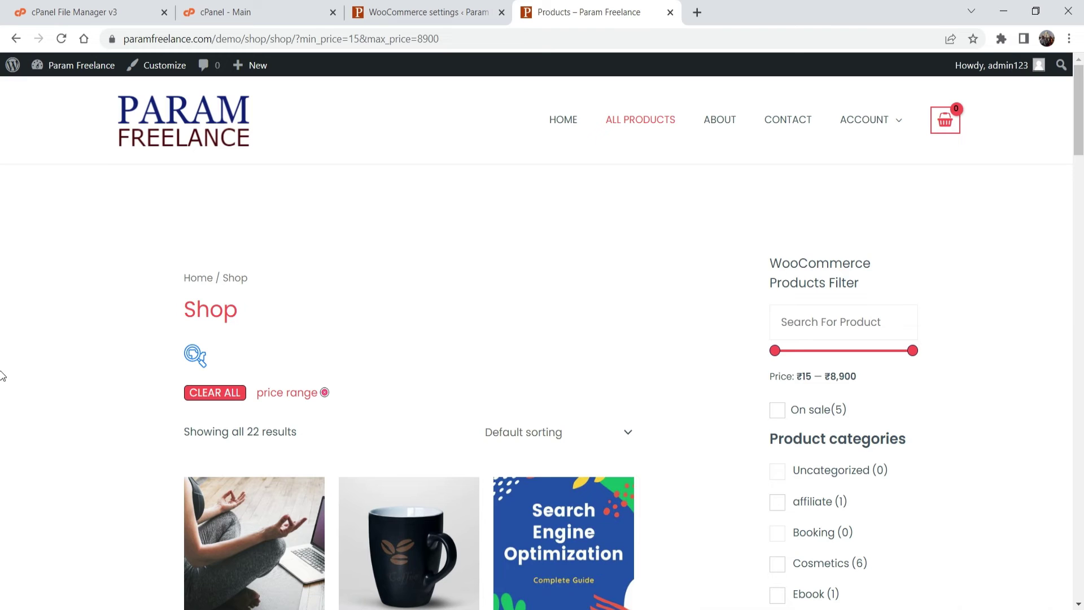
left_click(429, 17)
scroll(529, 260, "down", 5)
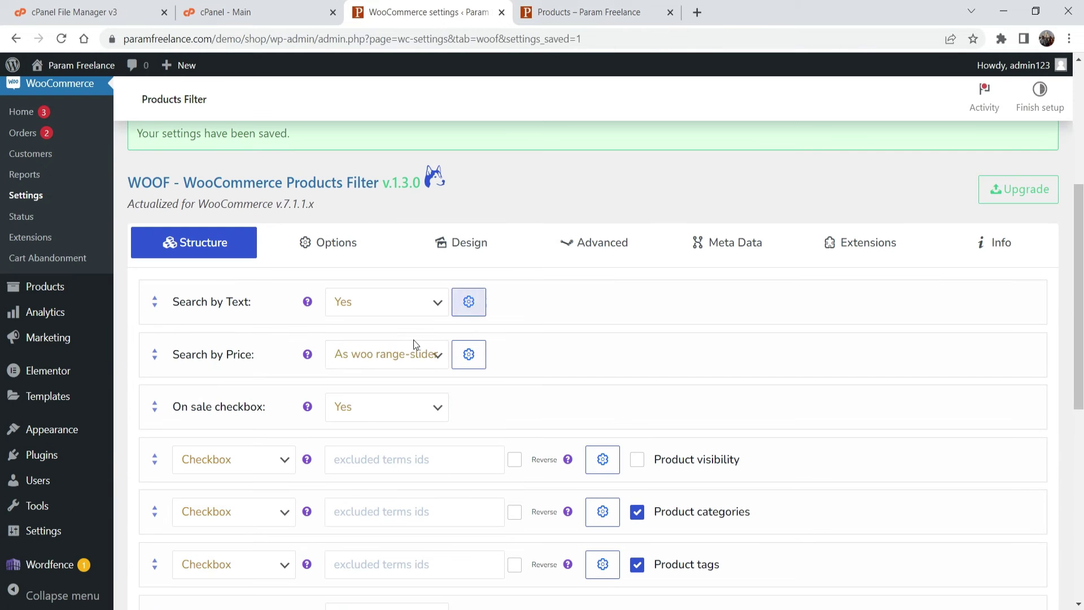
Set Search by Price to As ion range-slider and keep the On sale checkbox filter at Yes.
left_click(396, 354)
left_click(392, 461)
scroll(602, 385, "down", 3)
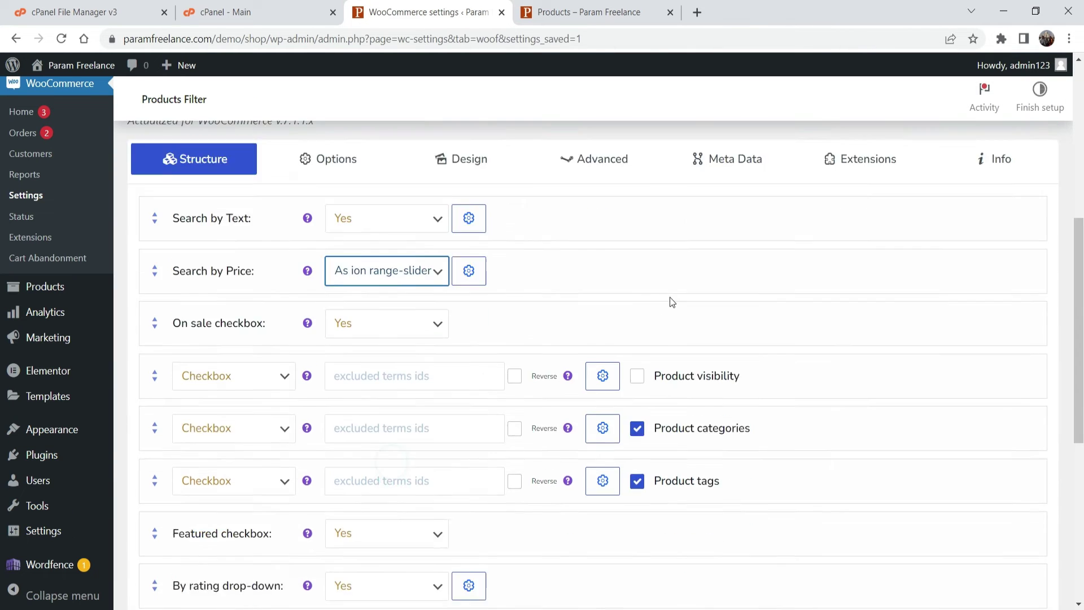
left_click(403, 262)
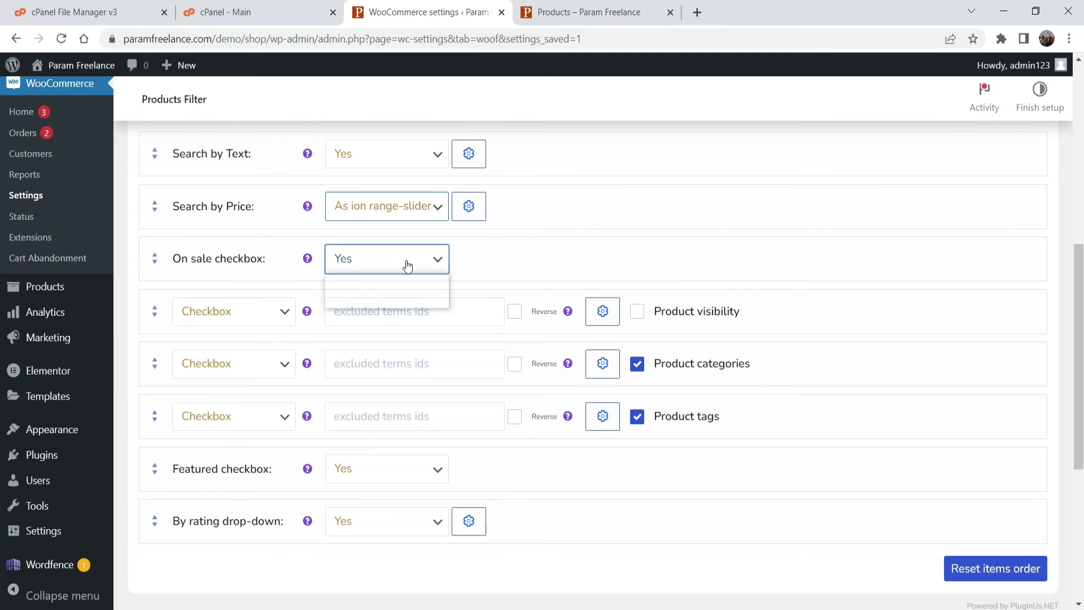
left_click(404, 260)
Test the On sale filter on the shop page, review the filtered products, and clear the filter.
left_click(582, 20)
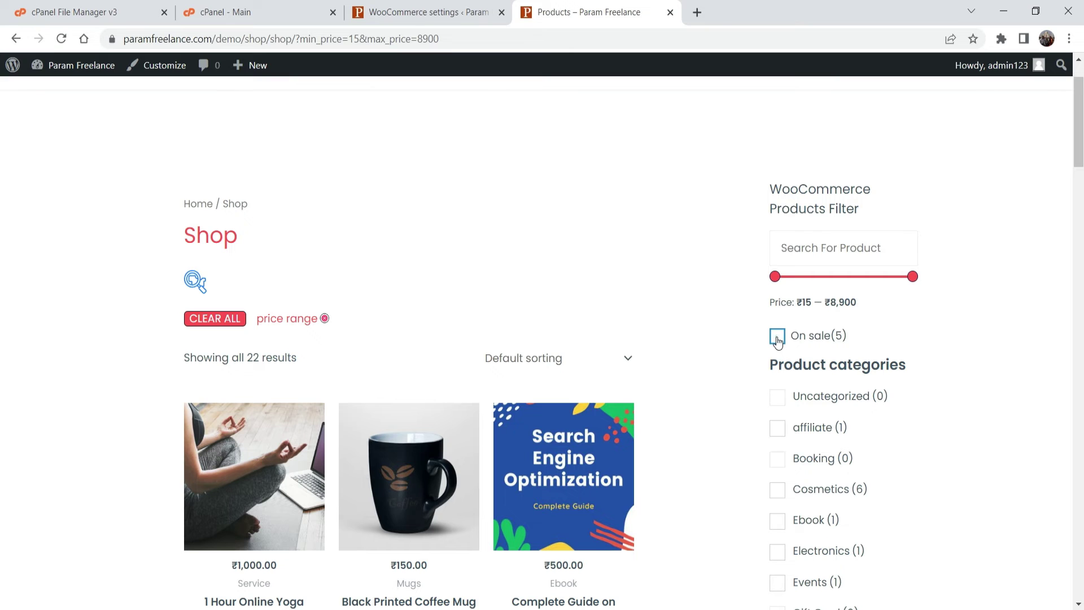
left_click(777, 338)
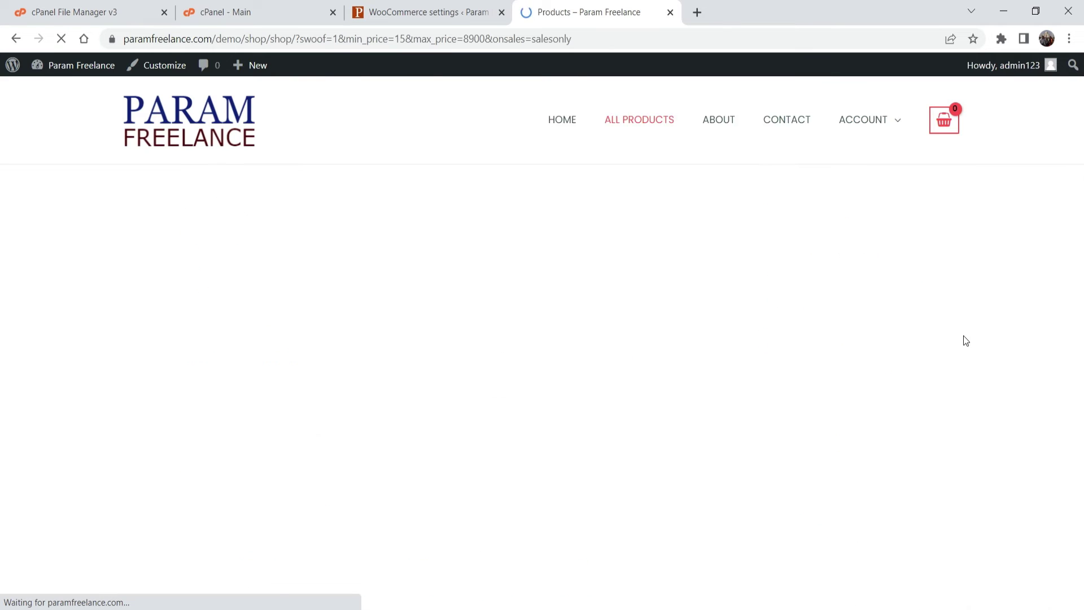
scroll(963, 335, "down", 2)
scroll(447, 327, "down", 3)
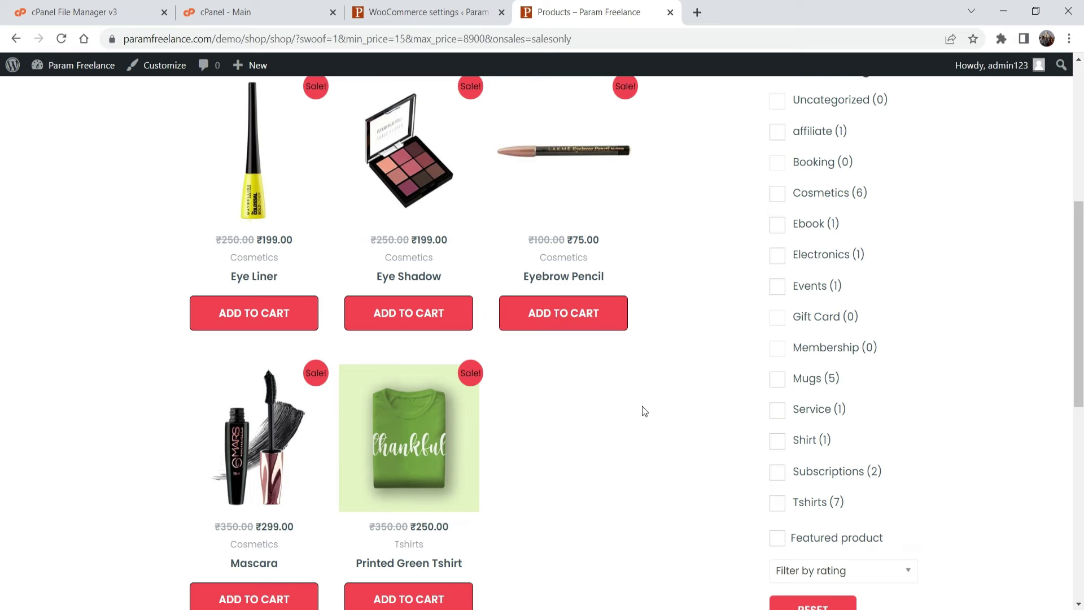
scroll(642, 409, "up", 3)
left_click(777, 261)
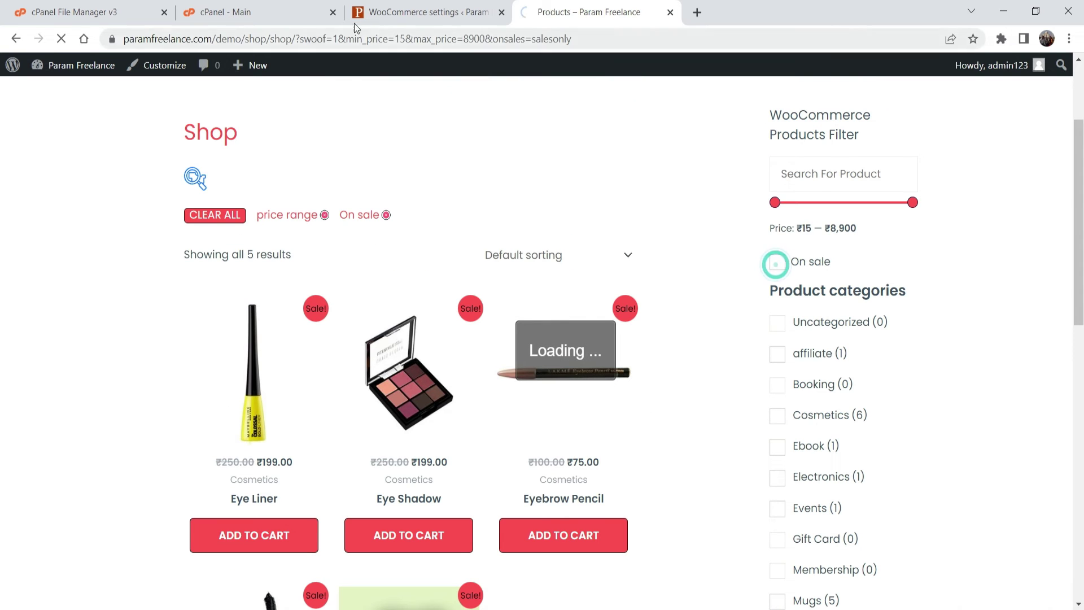
Try the Product visibility filter in the Products Filter settings and review its options on the shop page.
left_click(422, 12)
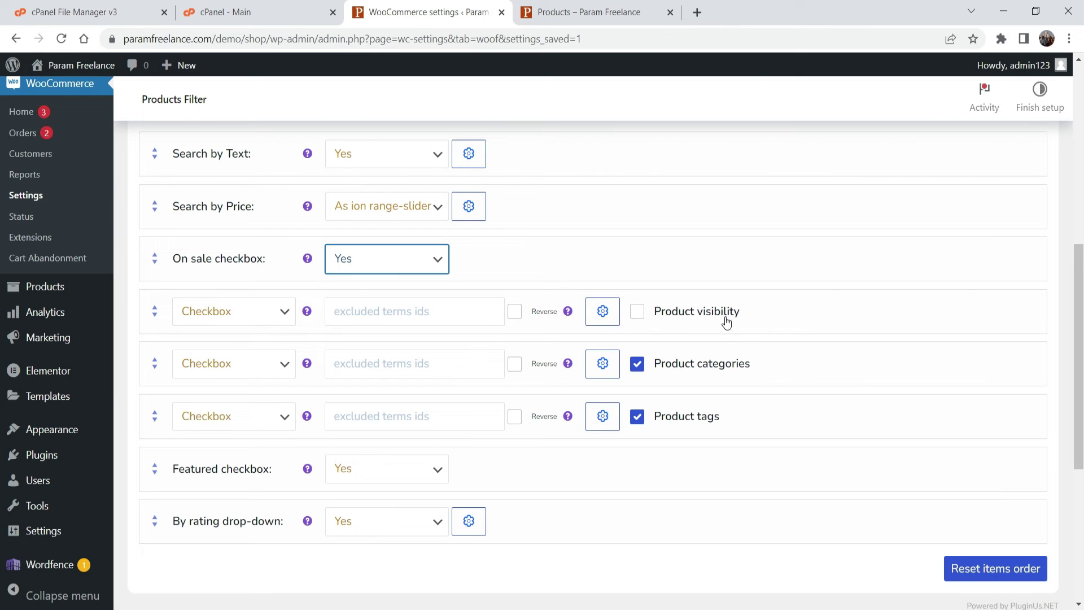
left_click(635, 314)
scroll(635, 313, "down", 1)
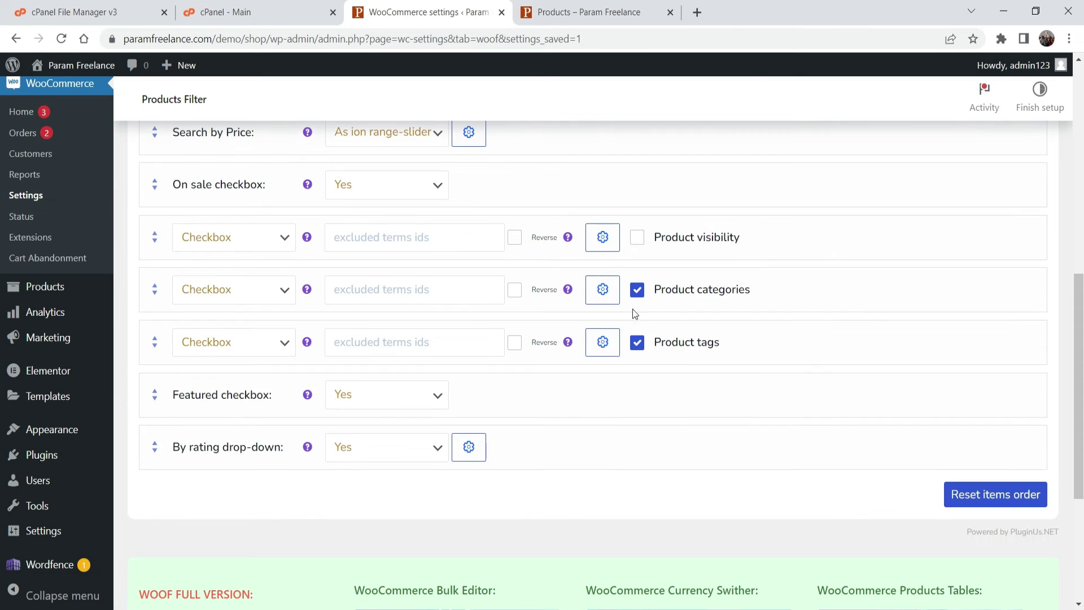
left_click(564, 12)
scroll(1045, 297, "down", 4)
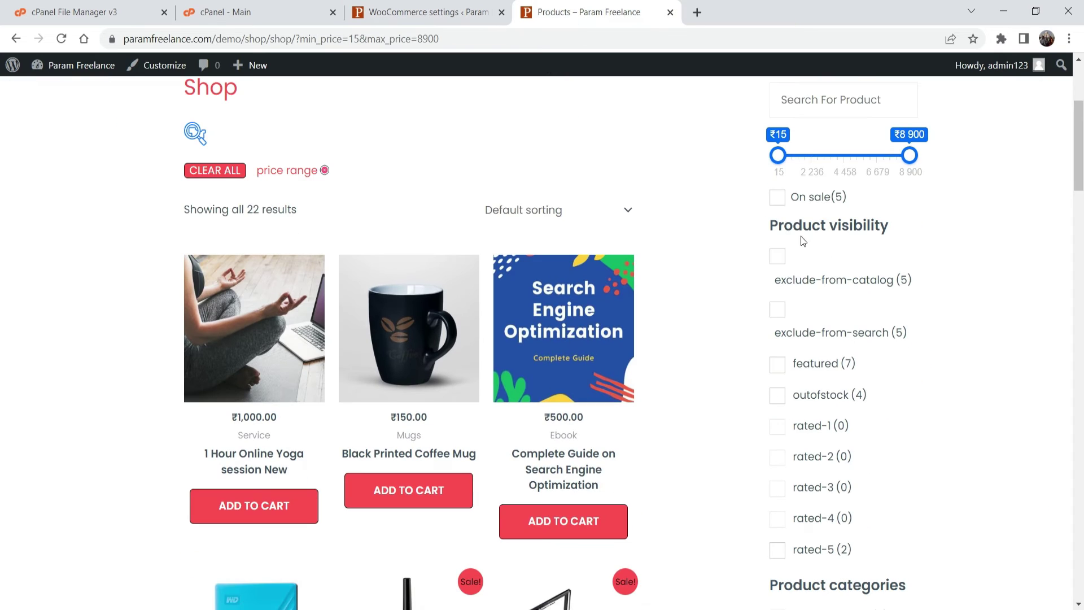
Compare the settings with the shop page's filter, and disable Product tags in the Products Filter settings.
key("ctrl+shift+Tab")
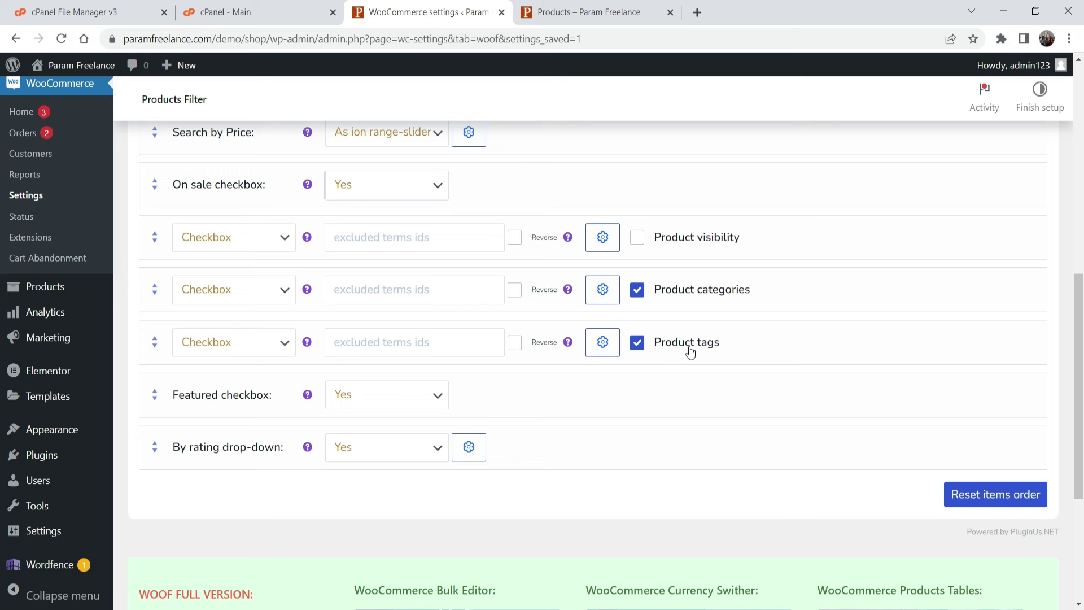
key("ctrl+Tab")
scroll(992, 281, "down", 4)
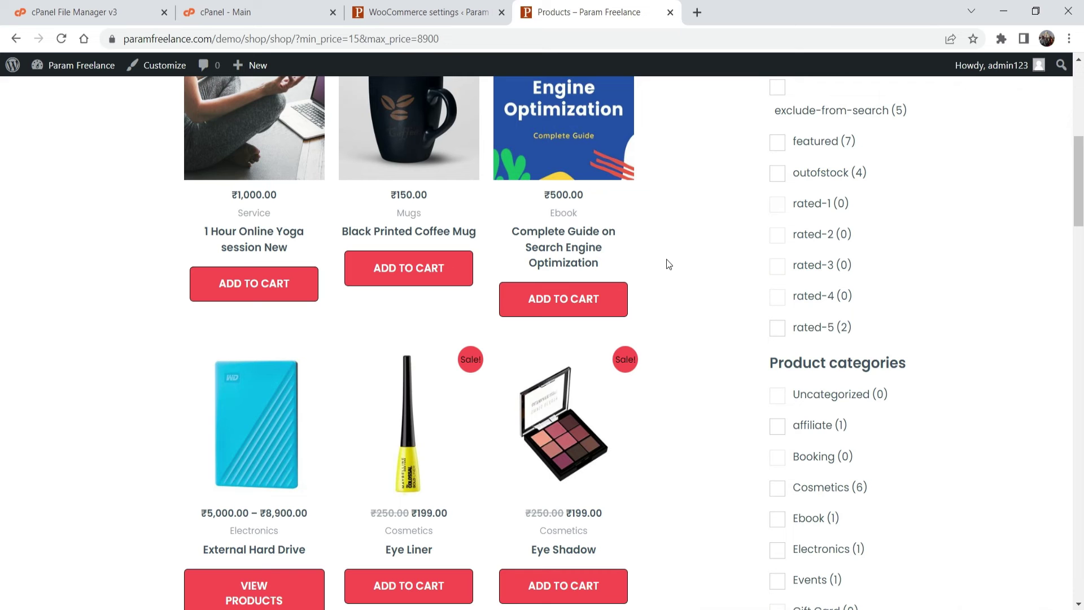
left_click(412, 12)
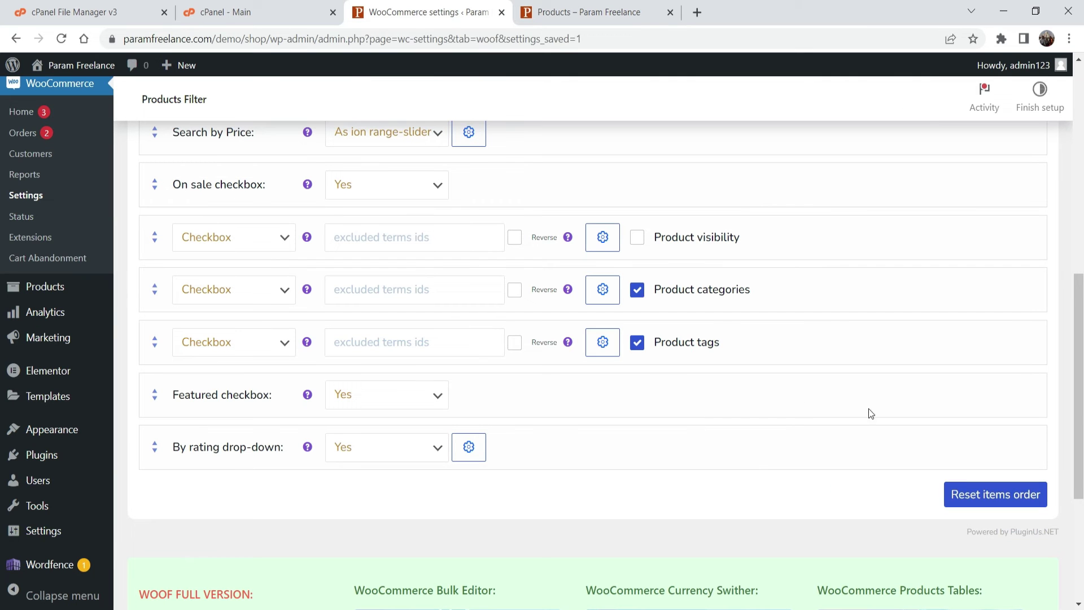
left_click(640, 345)
Read the help for the Featured checkbox setting and locate the Featured product filter on the shop page.
scroll(245, 274, "down", 3)
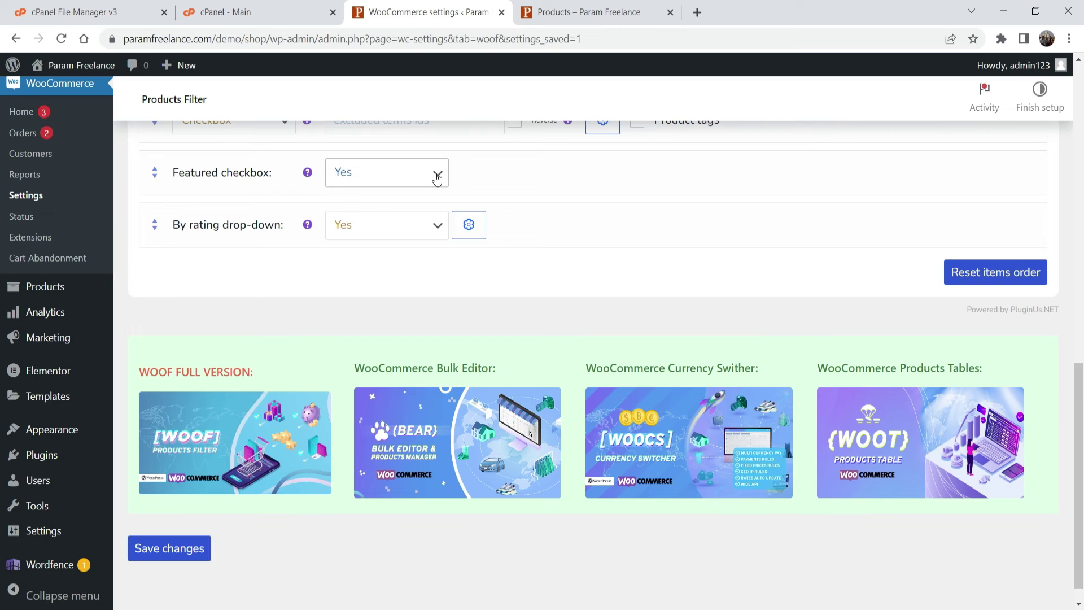
mouse_move(308, 178)
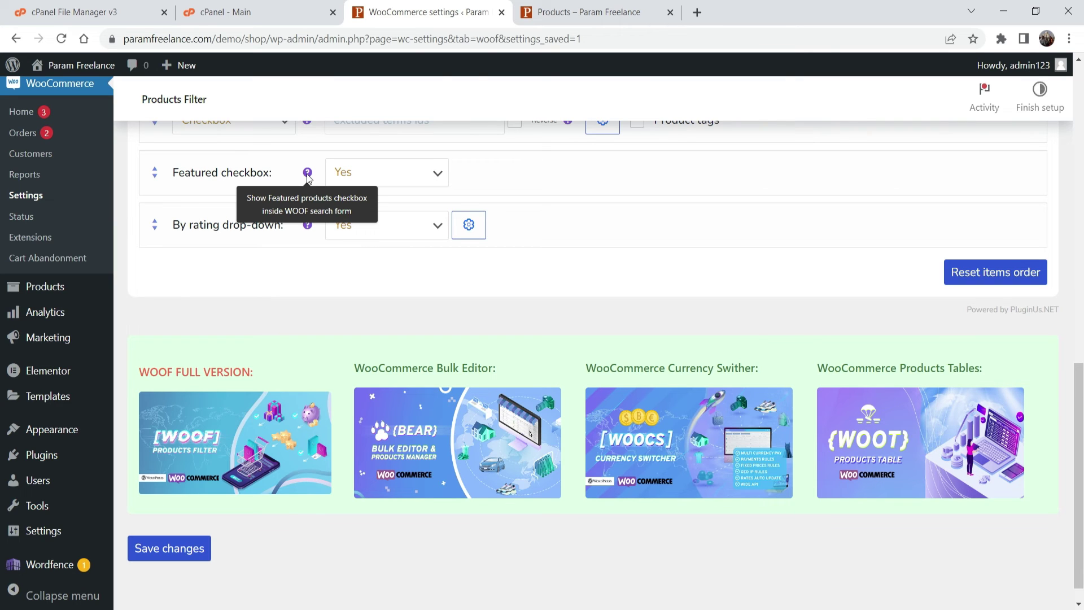
left_click(587, 12)
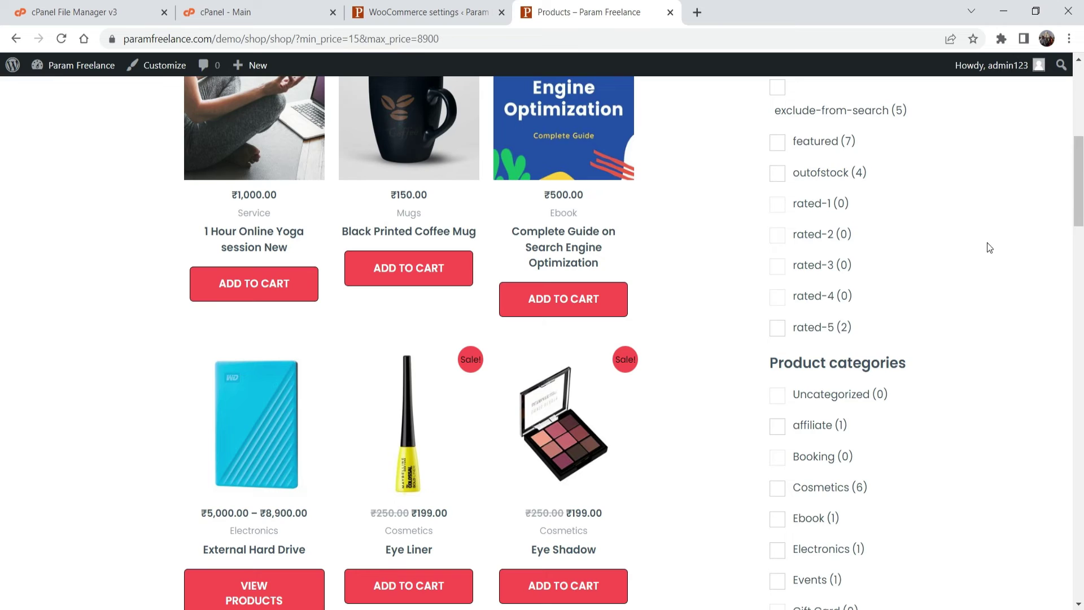
scroll(982, 246, "down", 7)
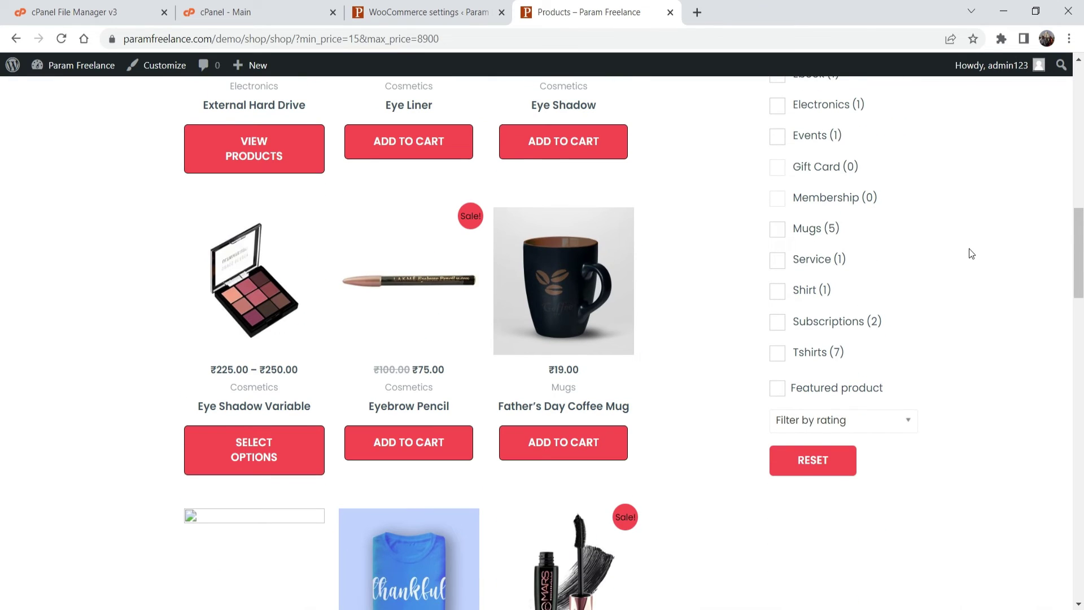
Return to the Products Filter settings, keep By rating drop-down at Yes, and save the changes.
left_click(406, 12)
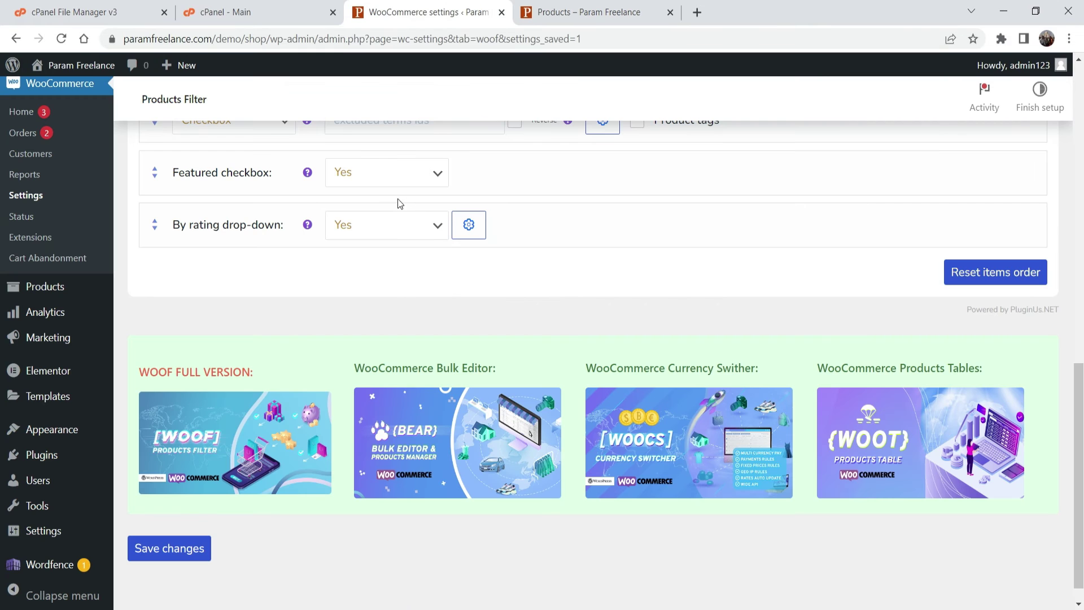
left_click(414, 235)
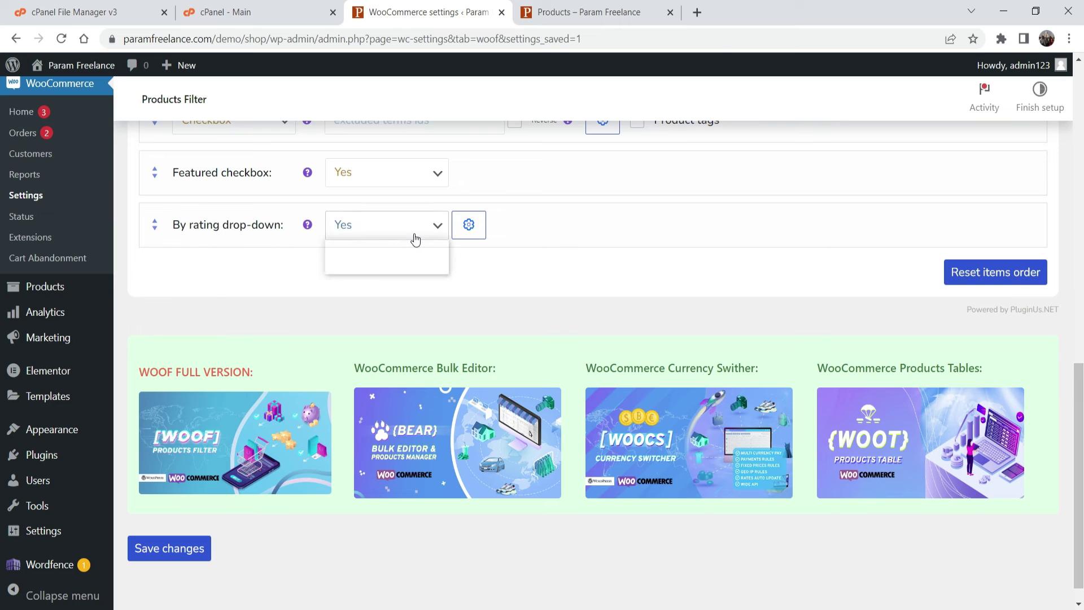
left_click(414, 235)
left_click(260, 230)
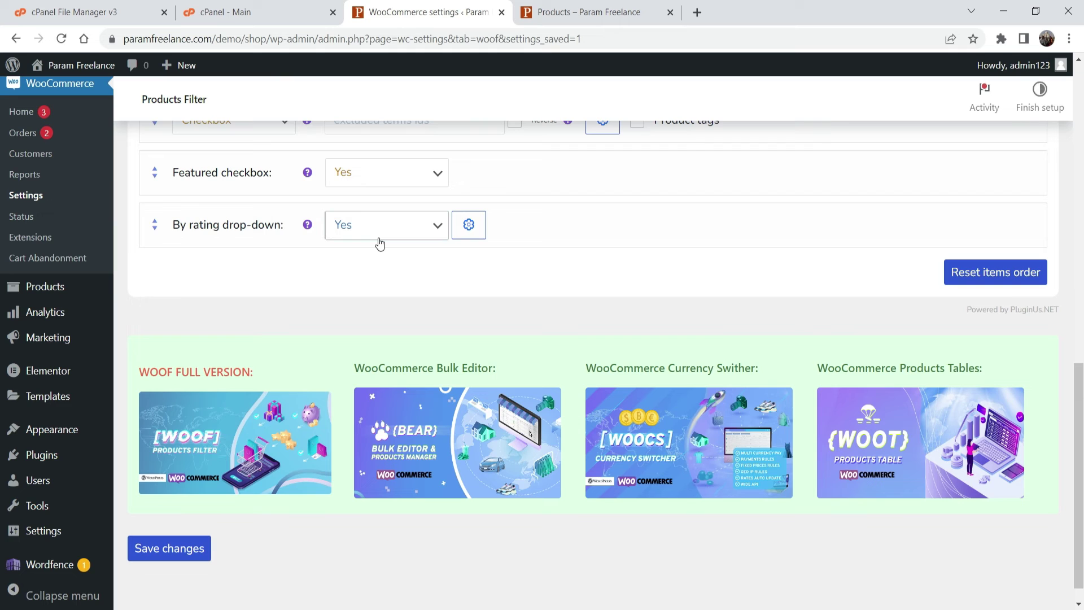
left_click(169, 550)
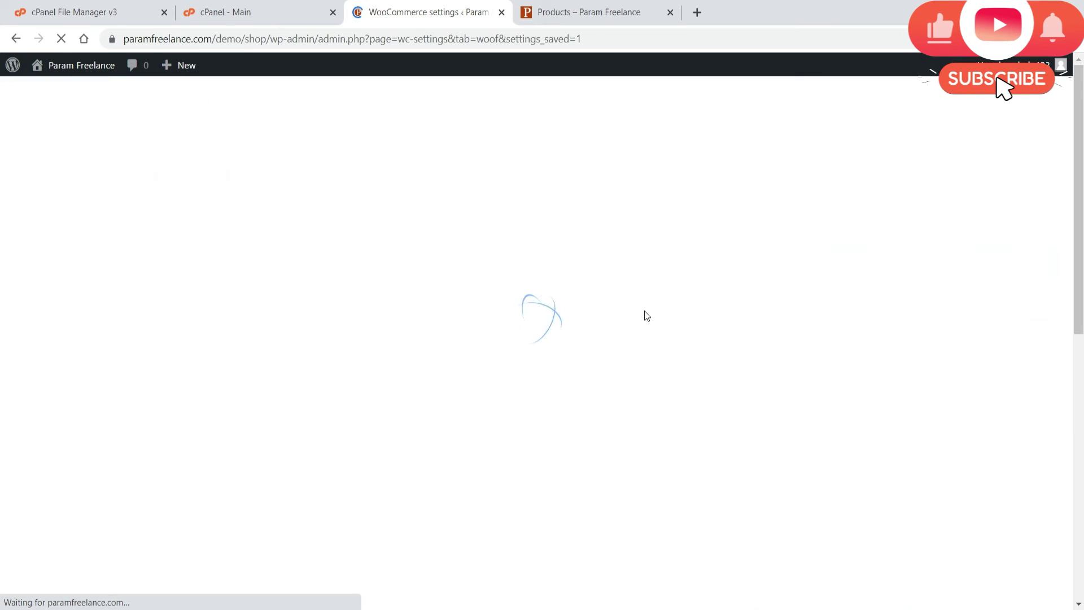
Reload the shop page and review which sections the sidebar products filter shows.
left_click(588, 12)
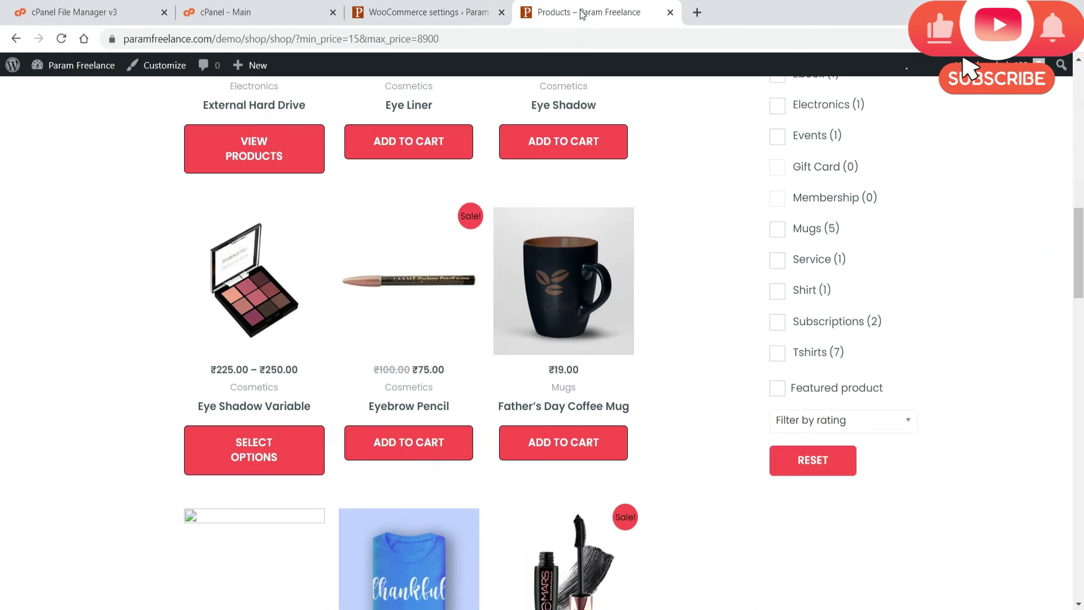
left_click(62, 38)
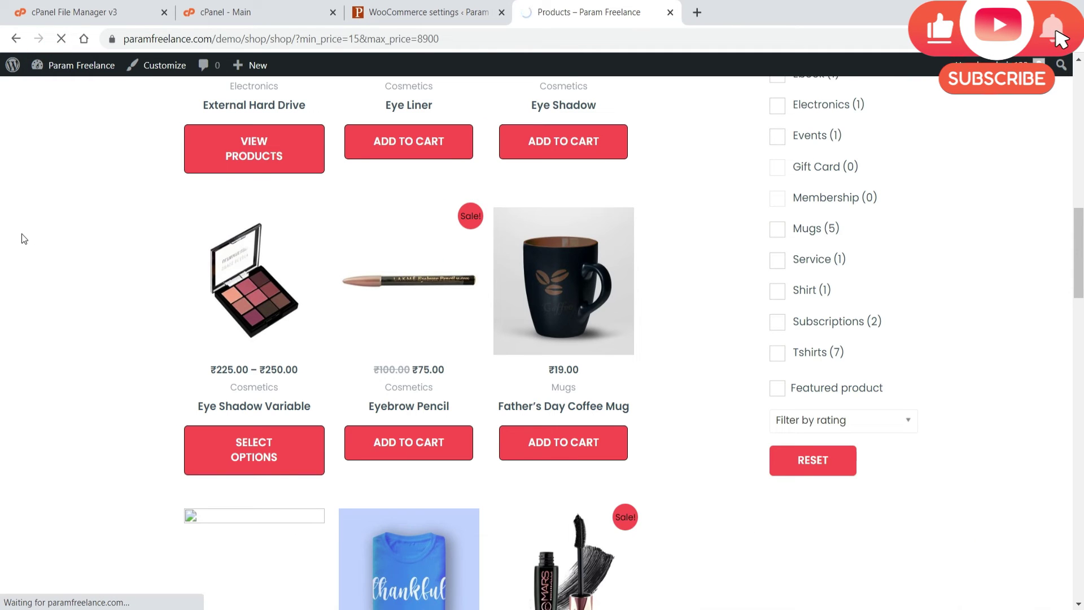
scroll(1004, 315, "up", 8)
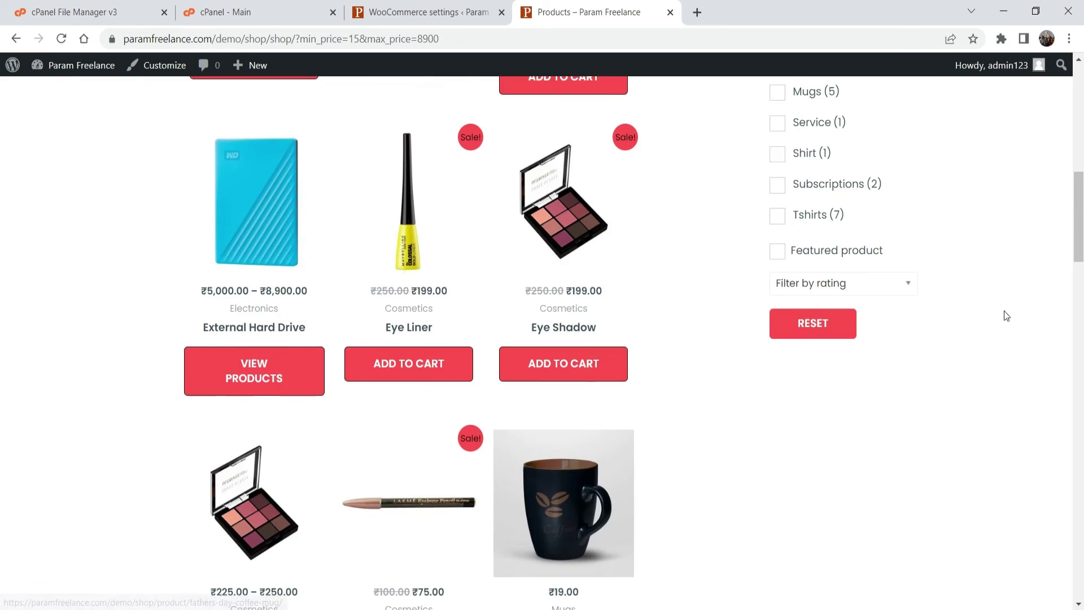
scroll(1017, 313, "up", 4)
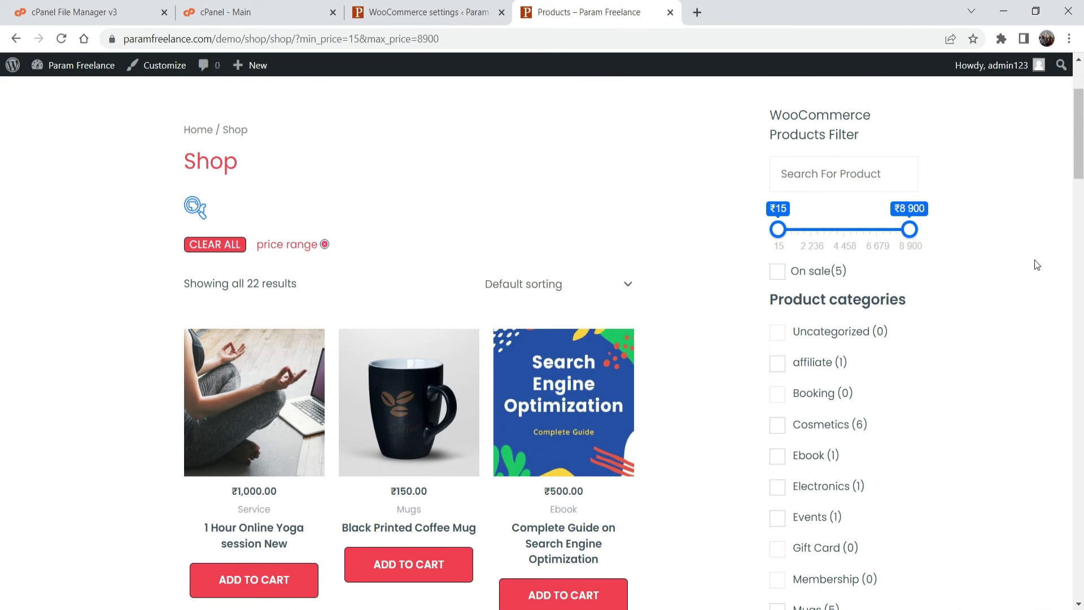
Filter the shop products by average rating between 4 to 5, review the results, and check the other rating options.
scroll(978, 286, "down", 4)
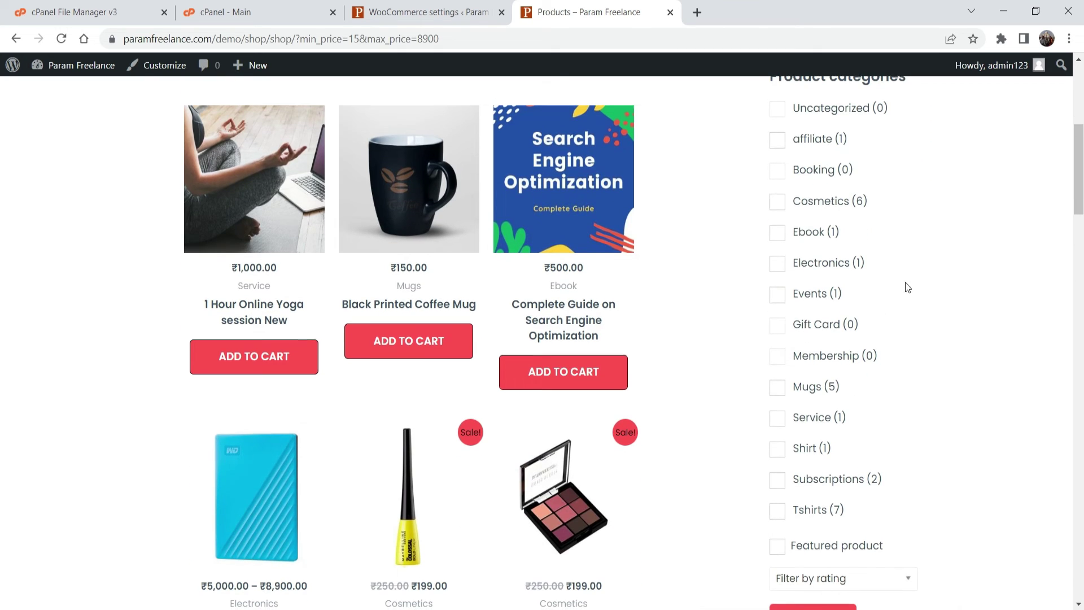
scroll(802, 240, "down", 3)
scroll(960, 355, "down", 3)
left_click(872, 288)
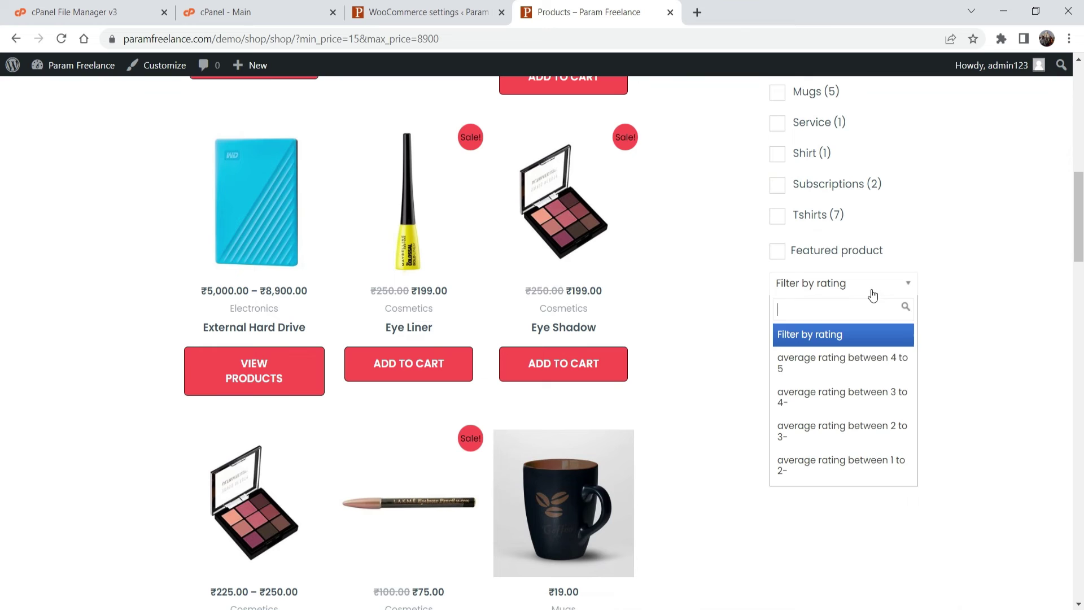
left_click(864, 364)
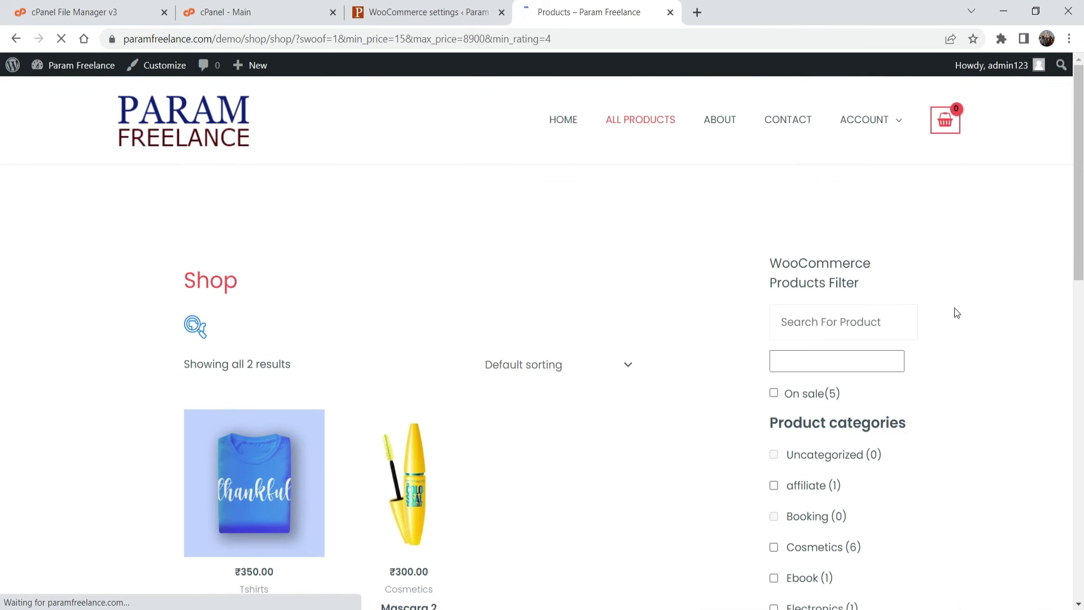
scroll(518, 337, "down", 6)
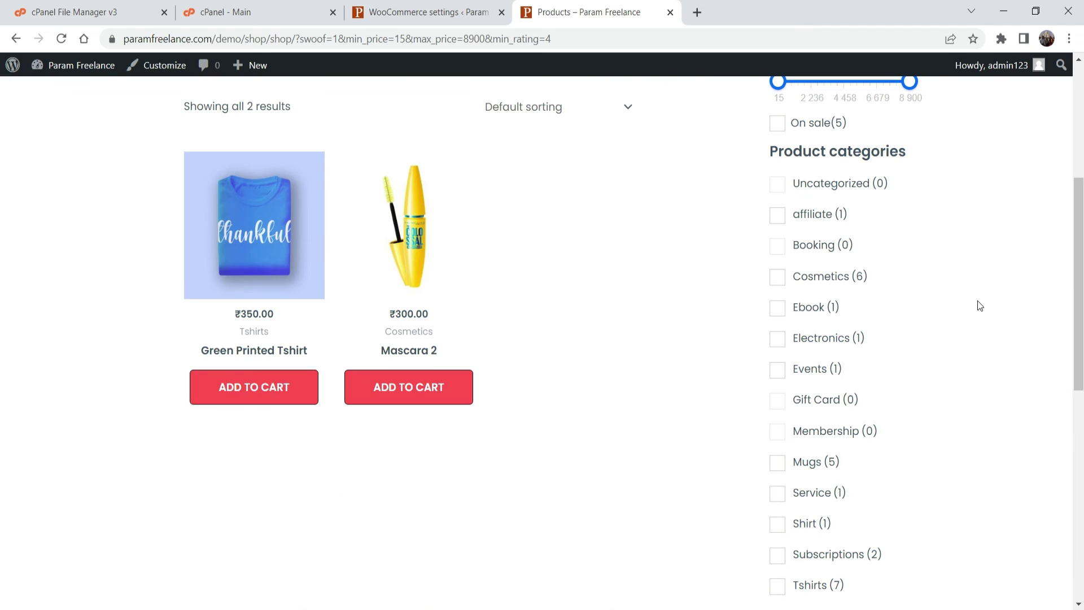
scroll(960, 293, "down", 7)
left_click(873, 285)
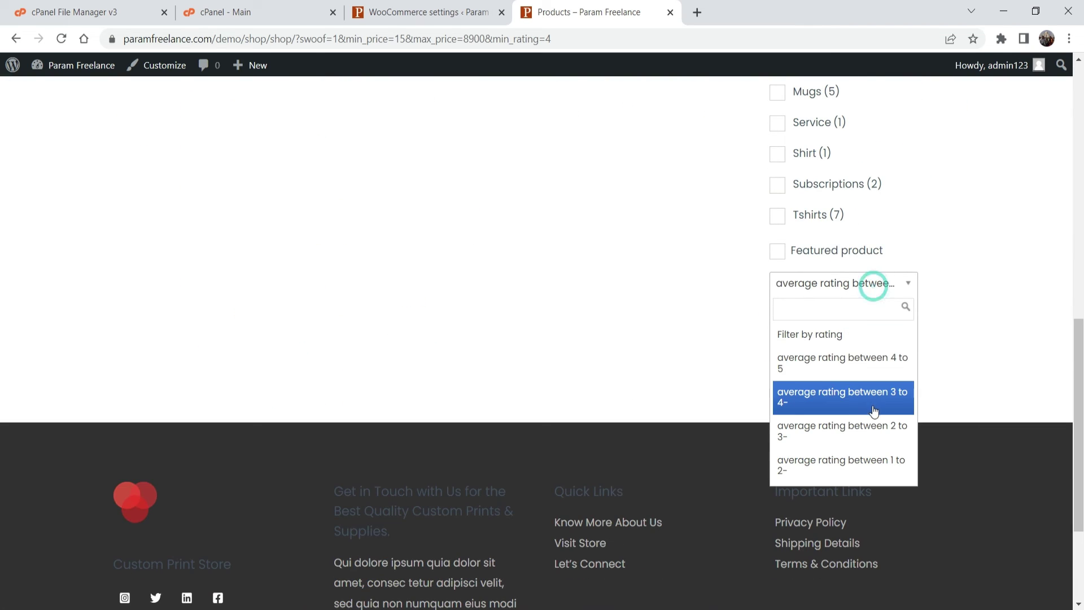
left_click(998, 330)
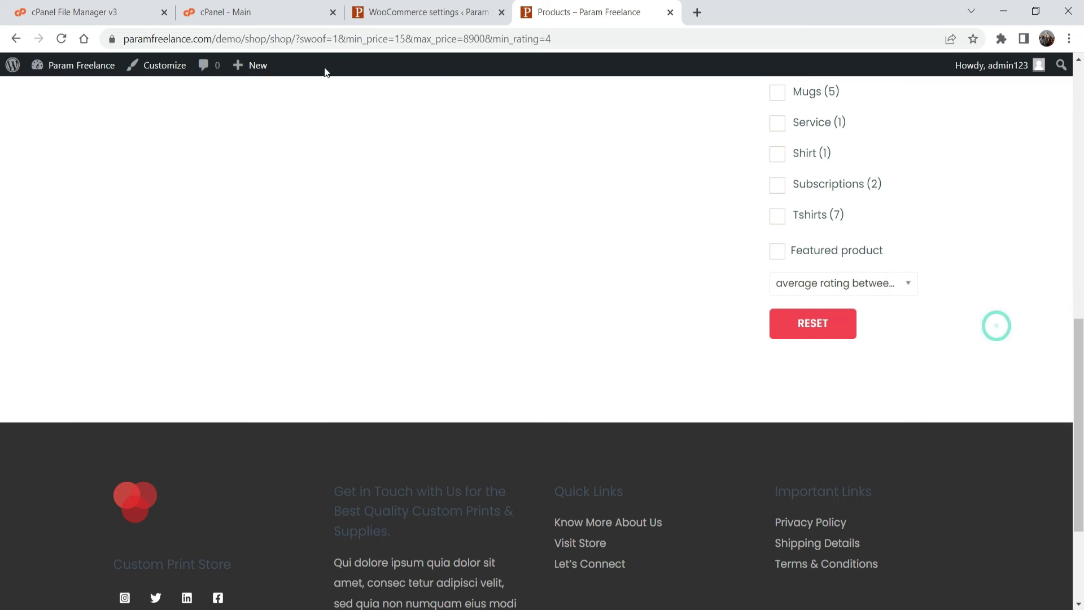
scroll(511, 194, "up", 7)
In the Products Filter settings, set Show toggle button for Product categories to "Yes, show as closed", apply it and save the changes.
left_click(445, 14)
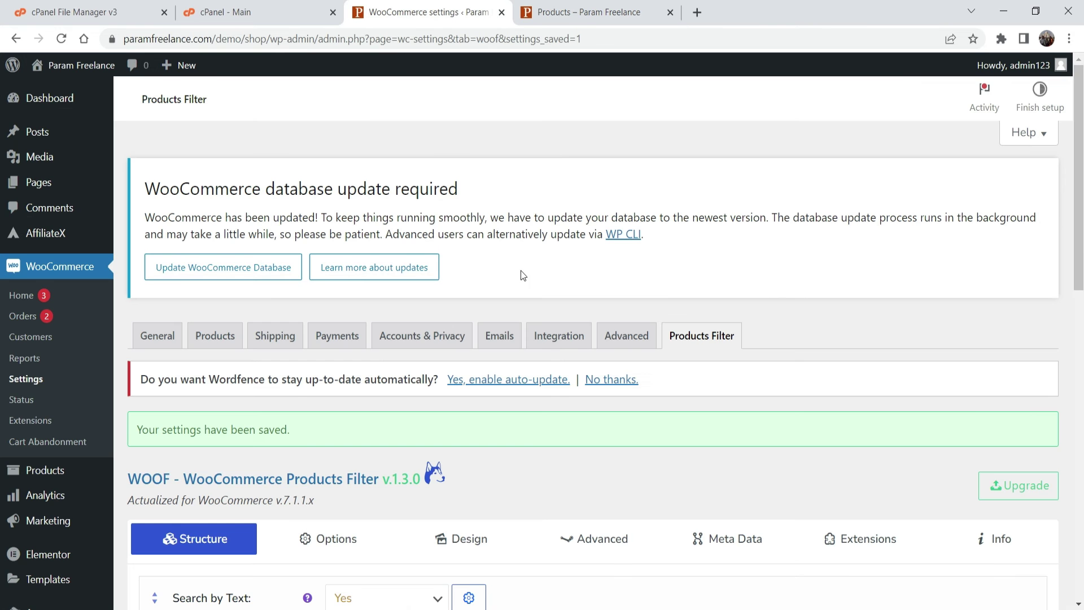
scroll(526, 286, "down", 10)
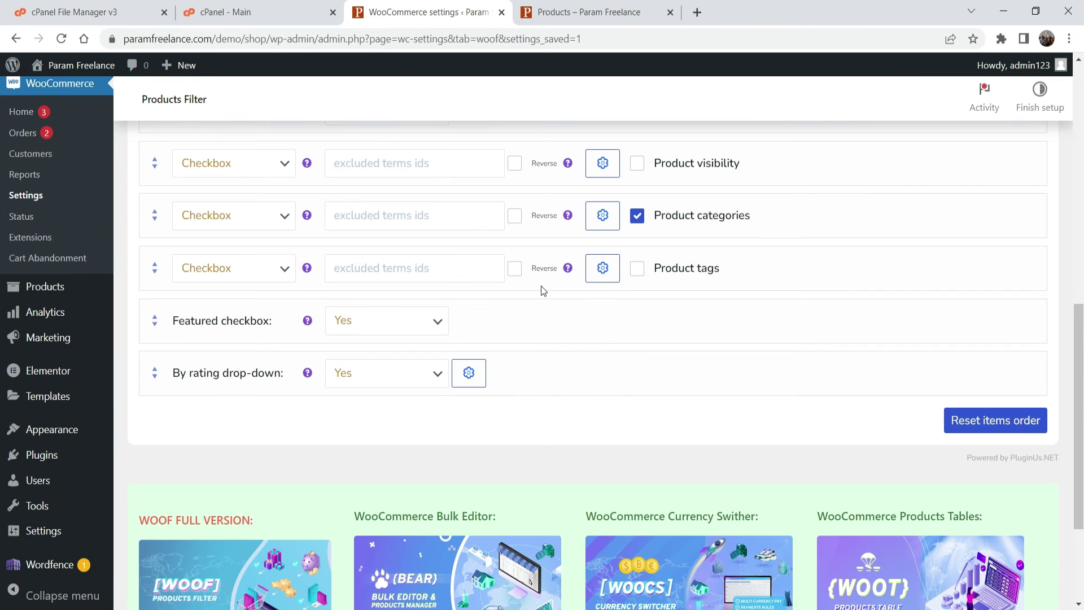
scroll(448, 346, "up", 6)
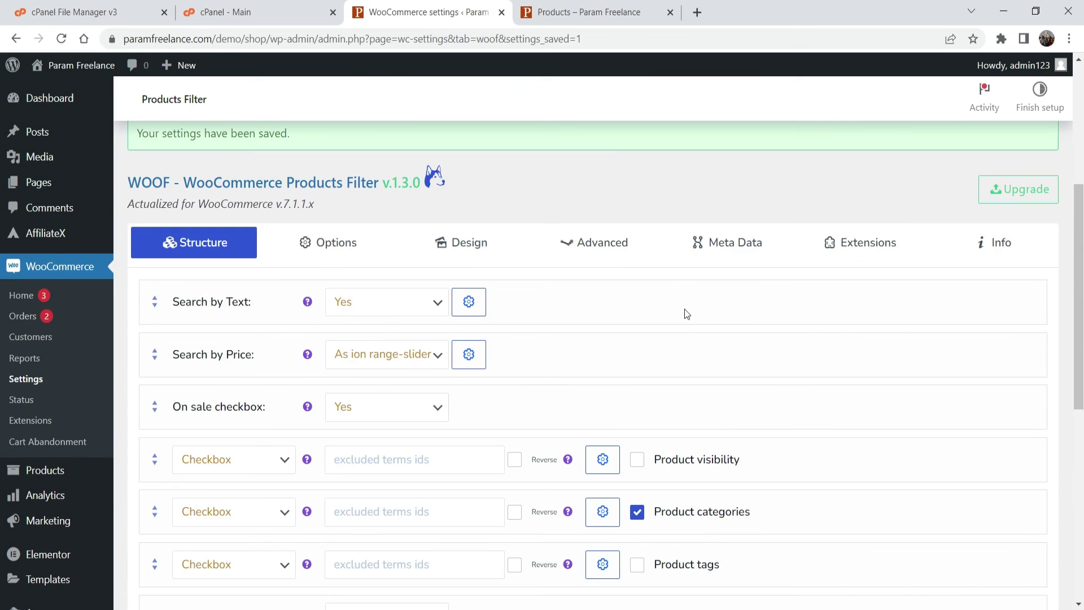
scroll(683, 319, "down", 3)
left_click(601, 366)
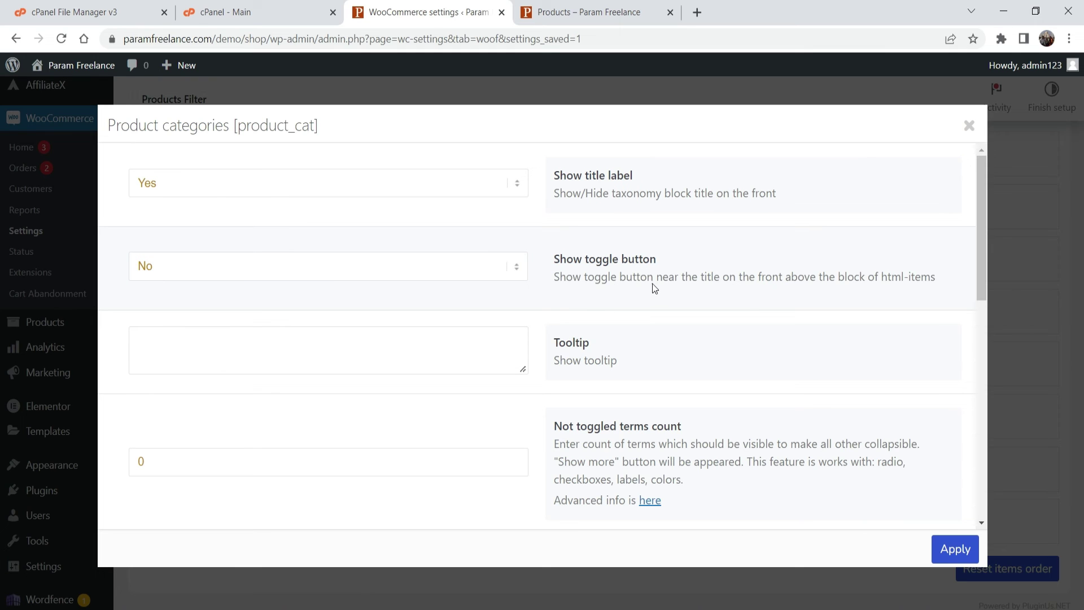
left_click(328, 266)
left_click(142, 295)
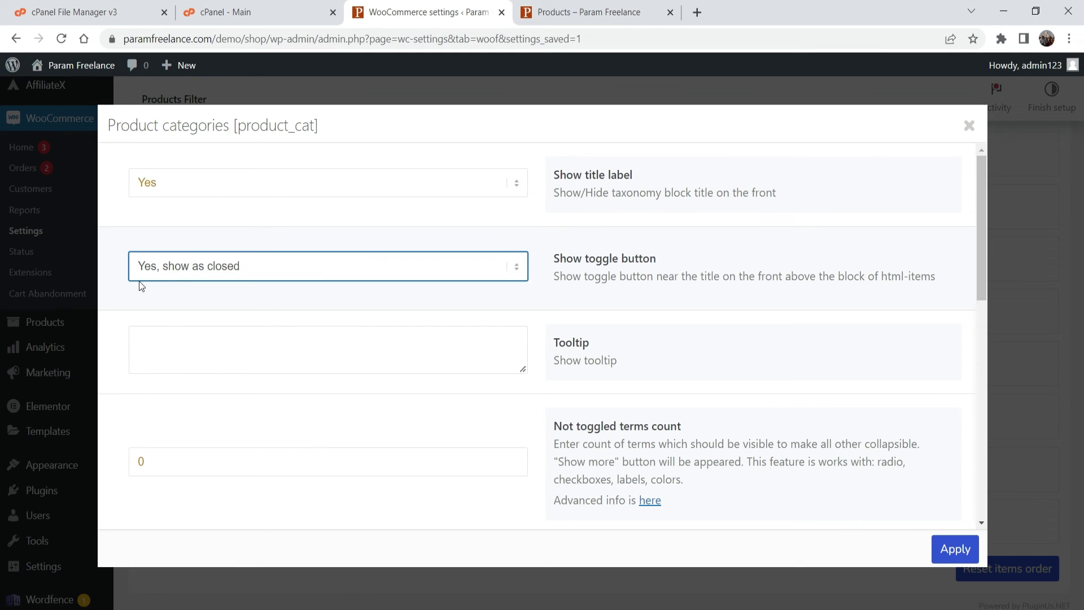
left_click(961, 549)
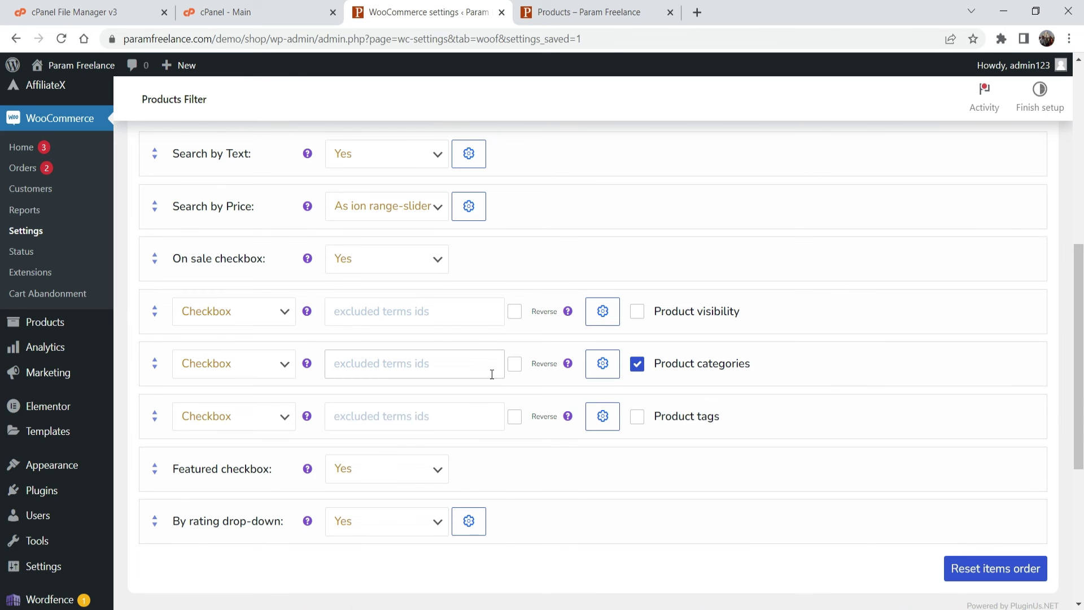
scroll(408, 327, "down", 6)
left_click(168, 524)
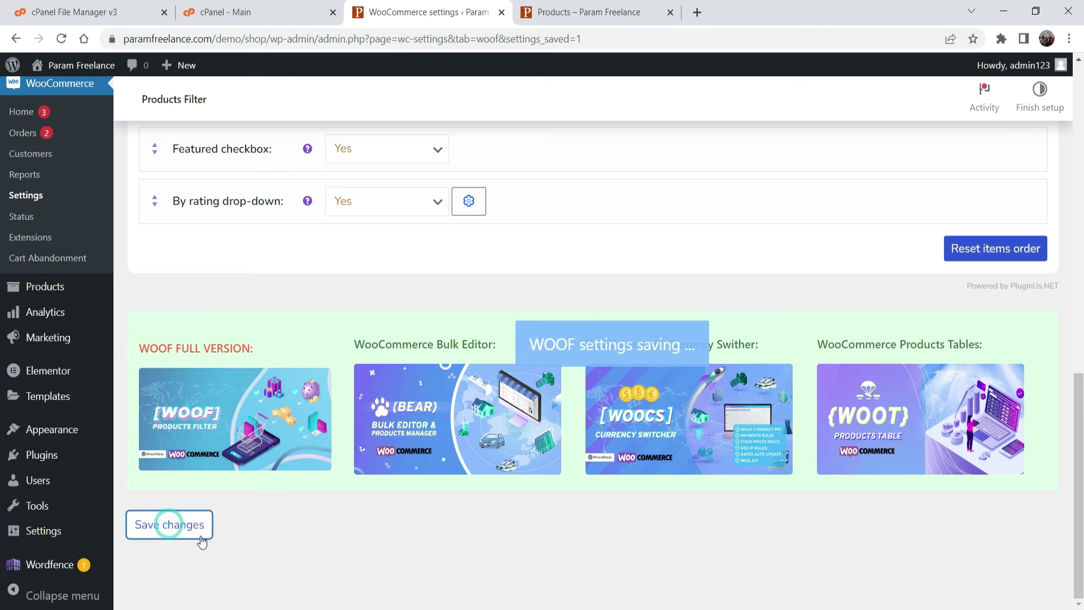
Reload the shop page, expand the Product categories filter in the sidebar, and review the listed categories.
left_click(586, 14)
left_click(61, 38)
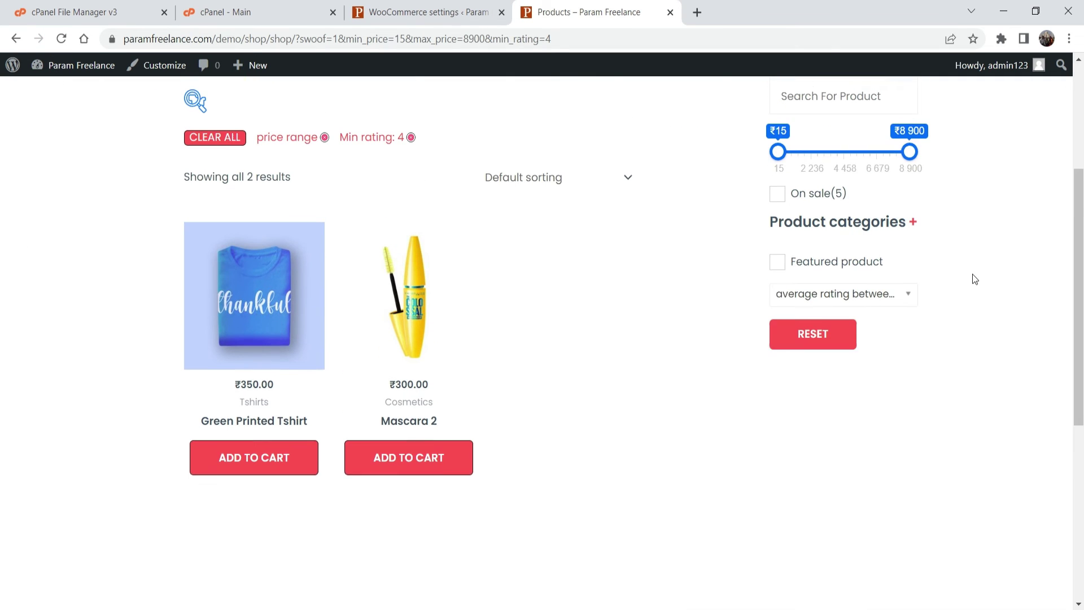
left_click(915, 229)
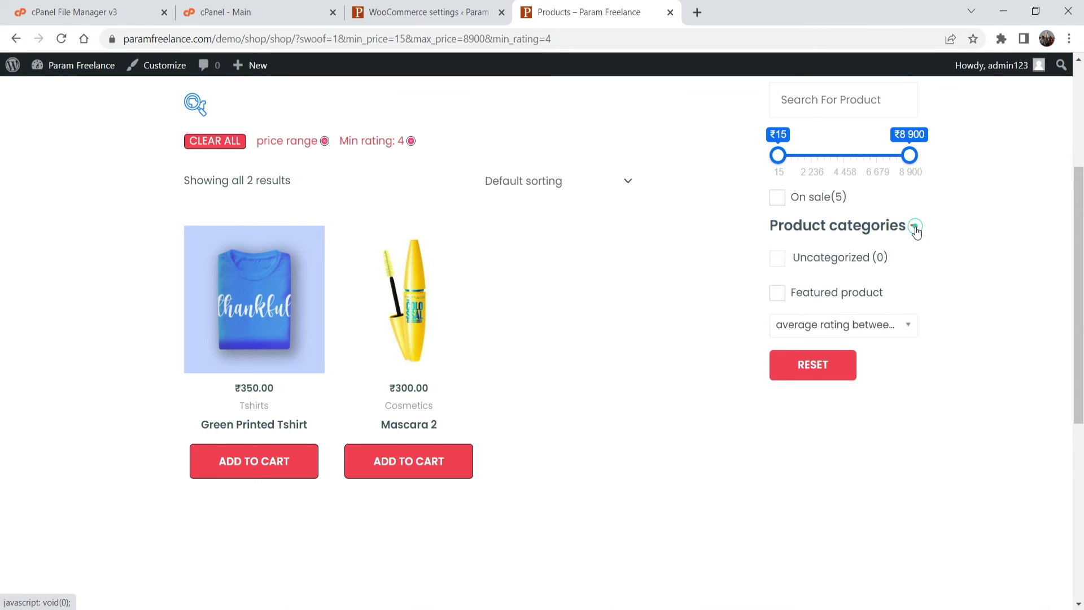
scroll(888, 266, "down", 3)
scroll(830, 298, "down", 3)
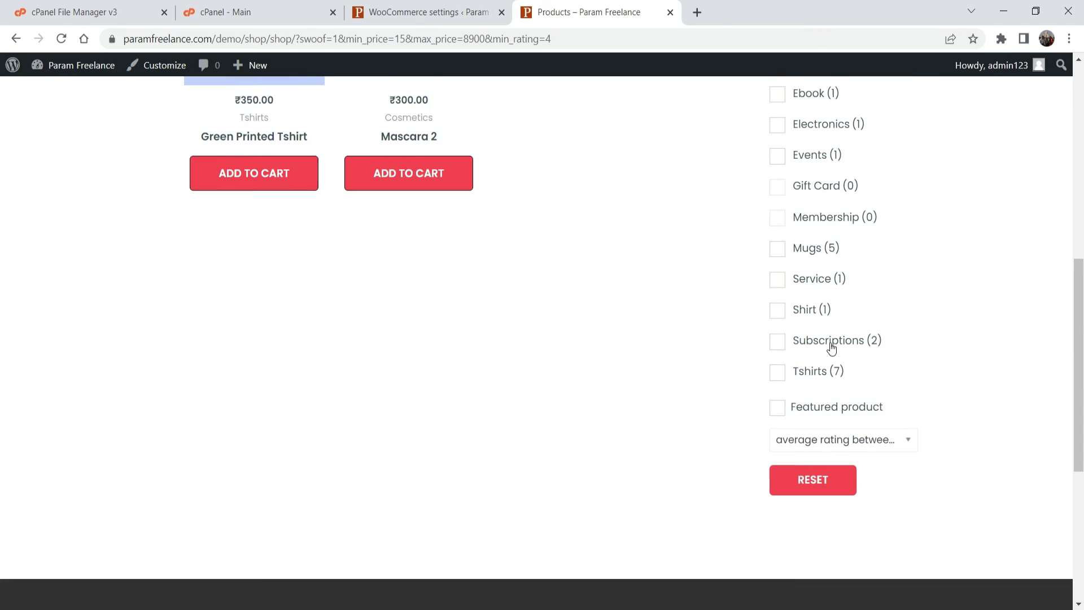
scroll(818, 377, "up", 8)
Return to the Products Filter settings, check the Show toggle button choices for Product categories, and close the dialog without applying.
left_click(409, 16)
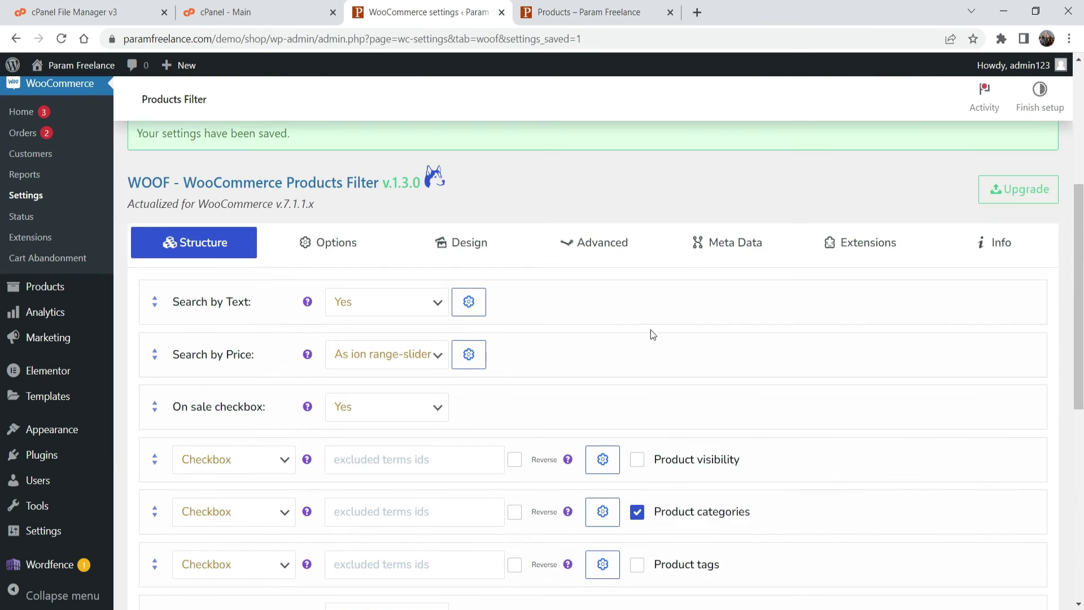
scroll(621, 322, "down", 5)
left_click(599, 297)
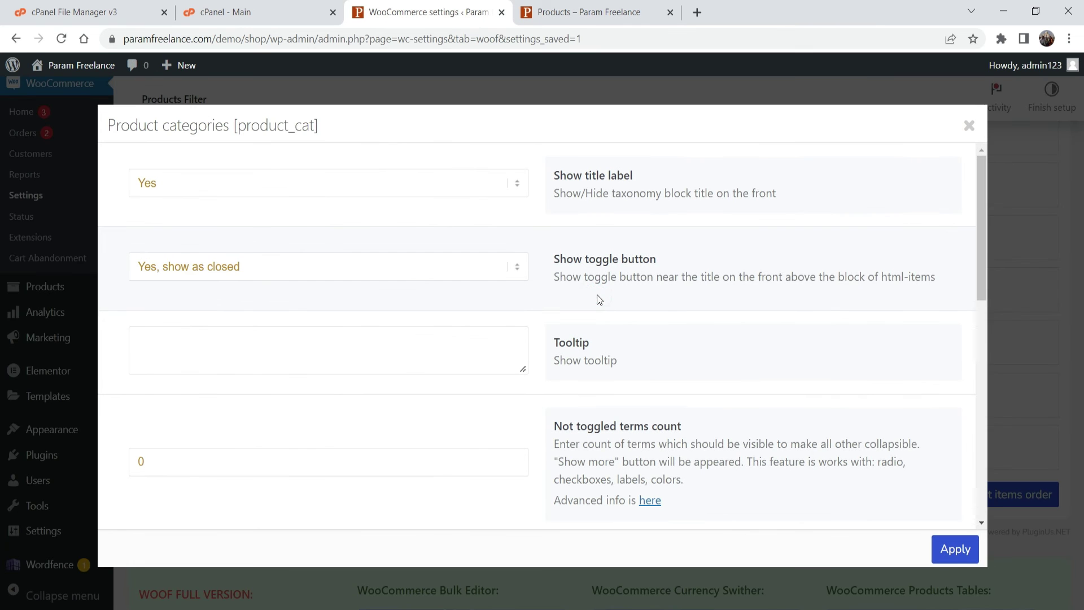
left_click(467, 266)
left_click(416, 287)
key("Escape")
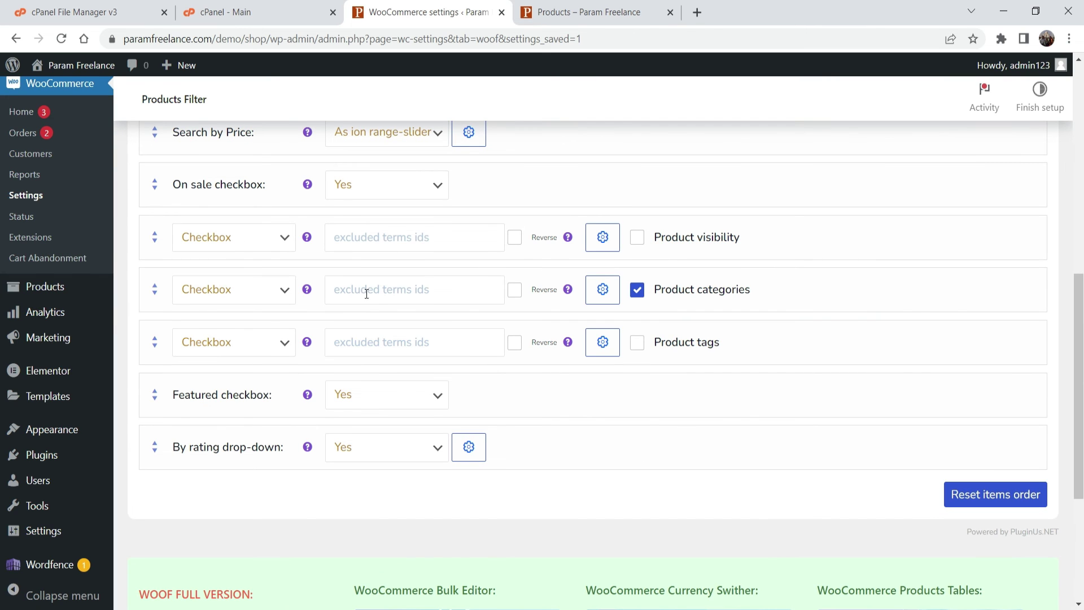
Open the filter plugin's extensions and enable the In stock checkbox extension.
scroll(411, 350, "up", 5)
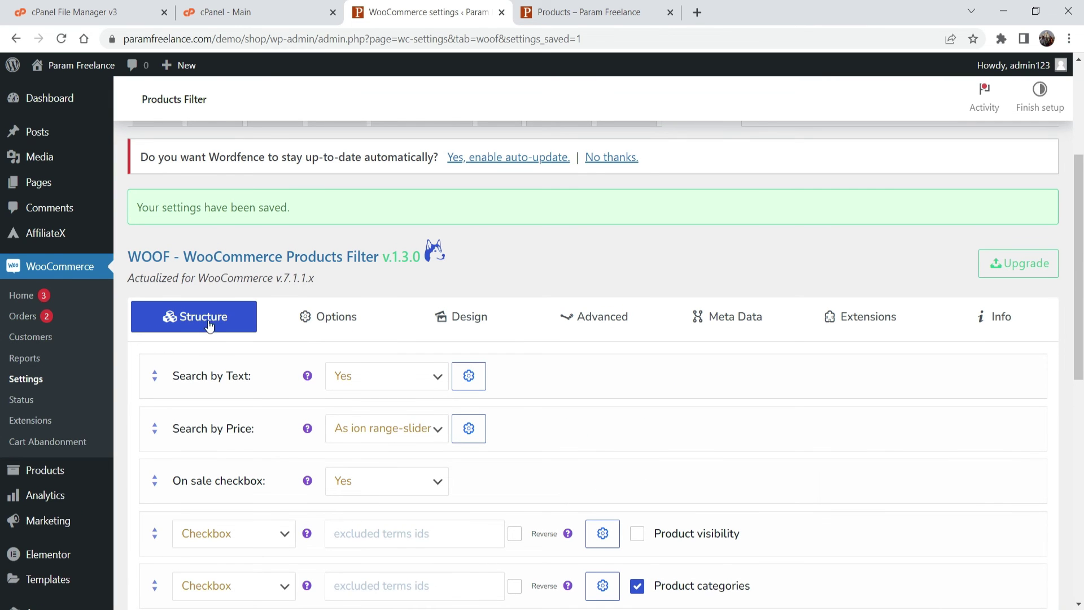
left_click(868, 320)
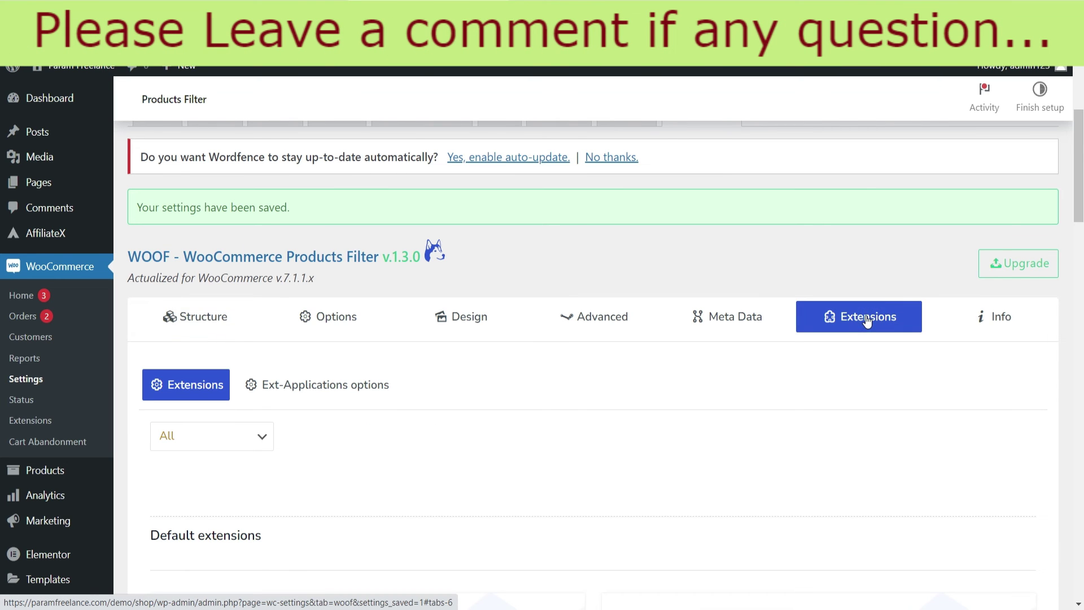
scroll(616, 288, "down", 9)
scroll(242, 335, "up", 5)
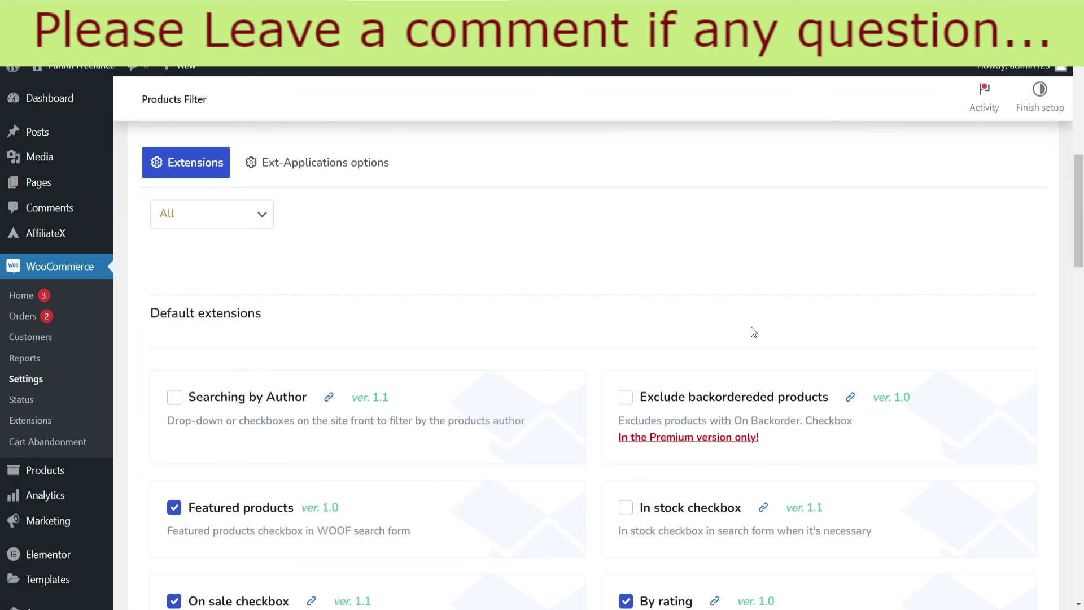
scroll(741, 273, "down", 3)
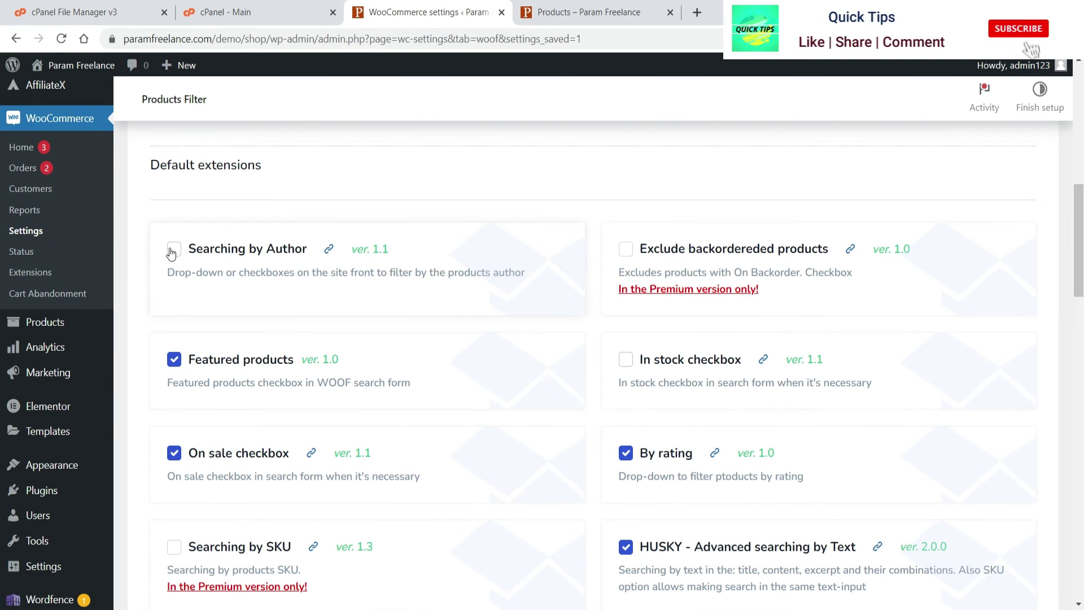
scroll(968, 276, "down", 1)
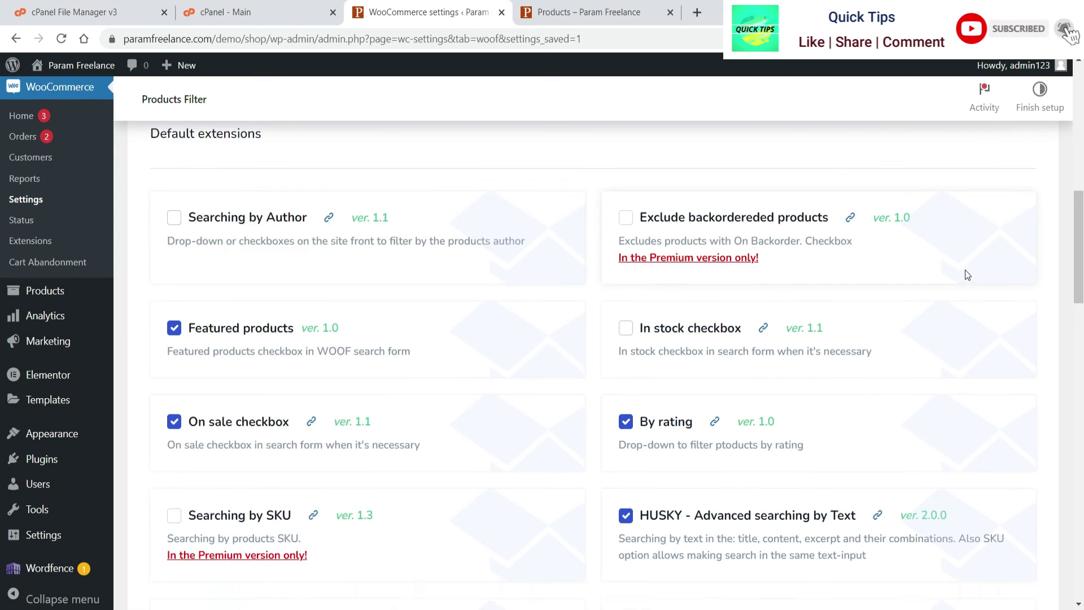
scroll(968, 275, "down", 2)
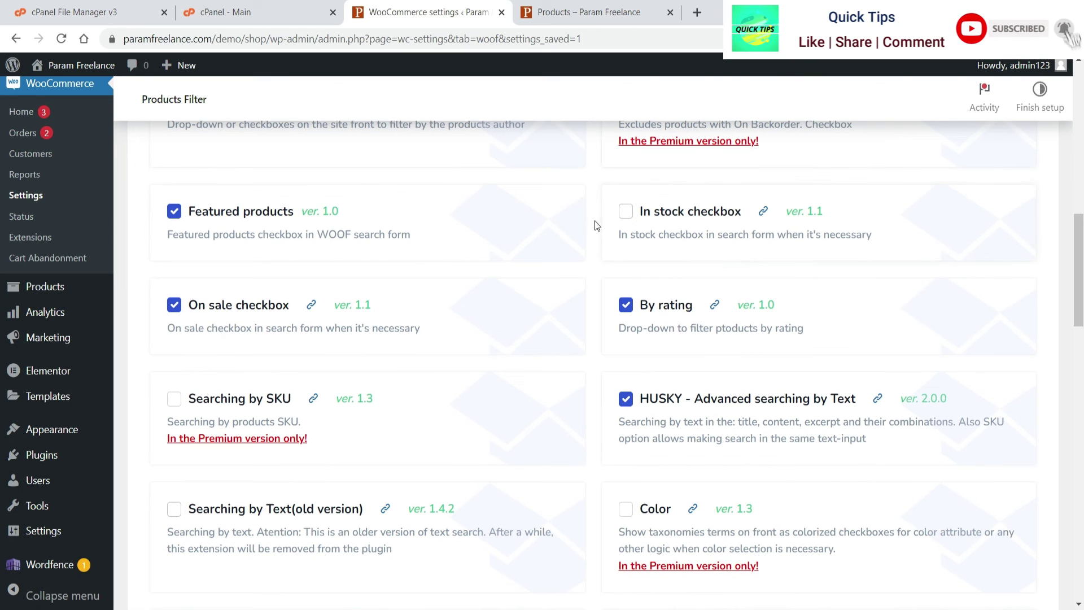
left_click(625, 213)
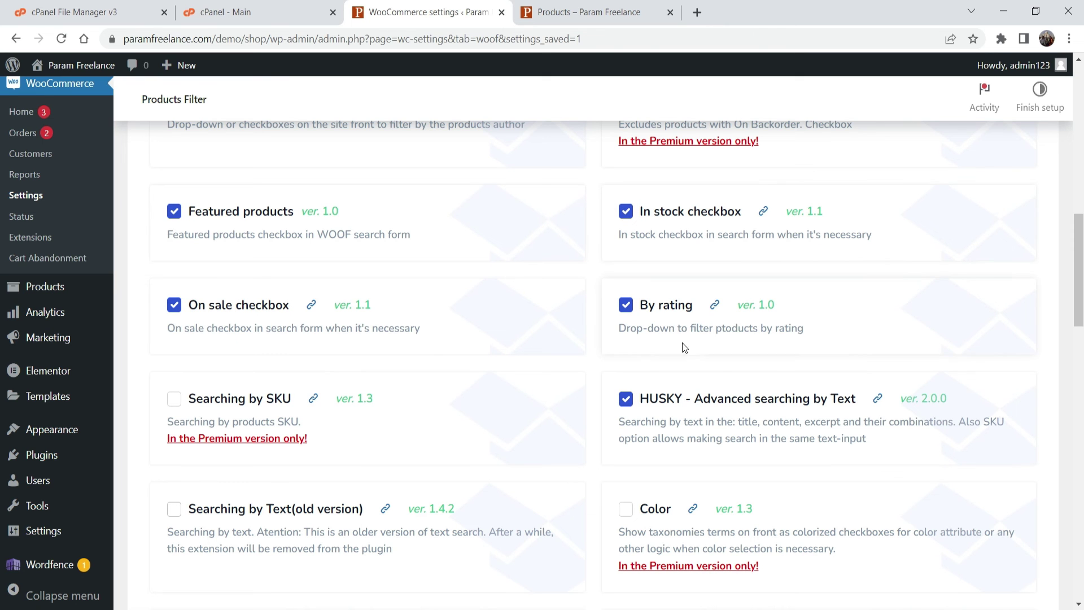
Look through the remaining default extensions and save the changed extension selection.
scroll(819, 297, "down", 6)
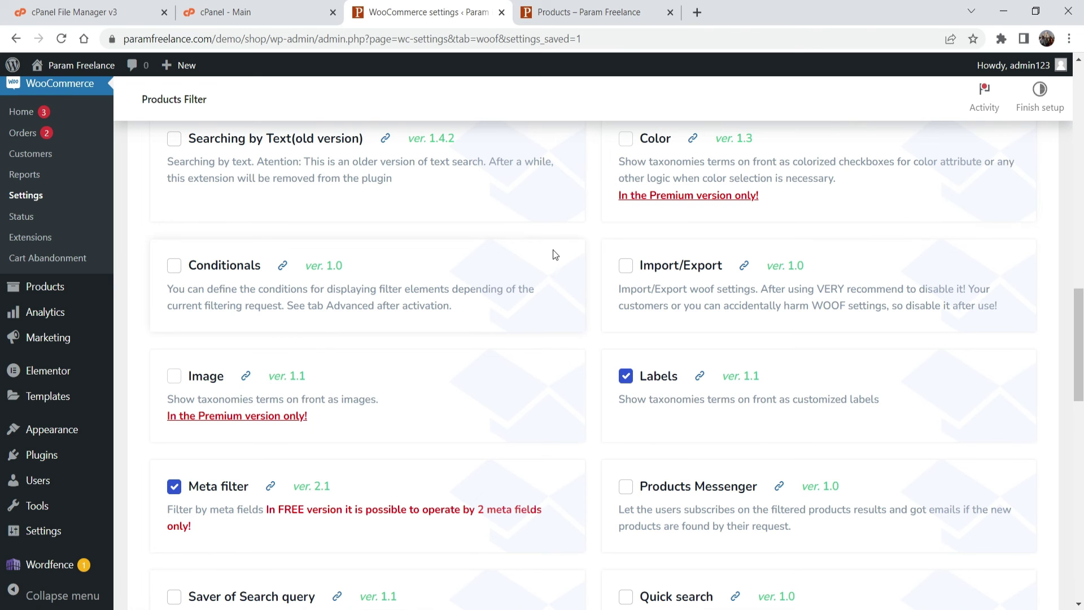
scroll(517, 253, "down", 7)
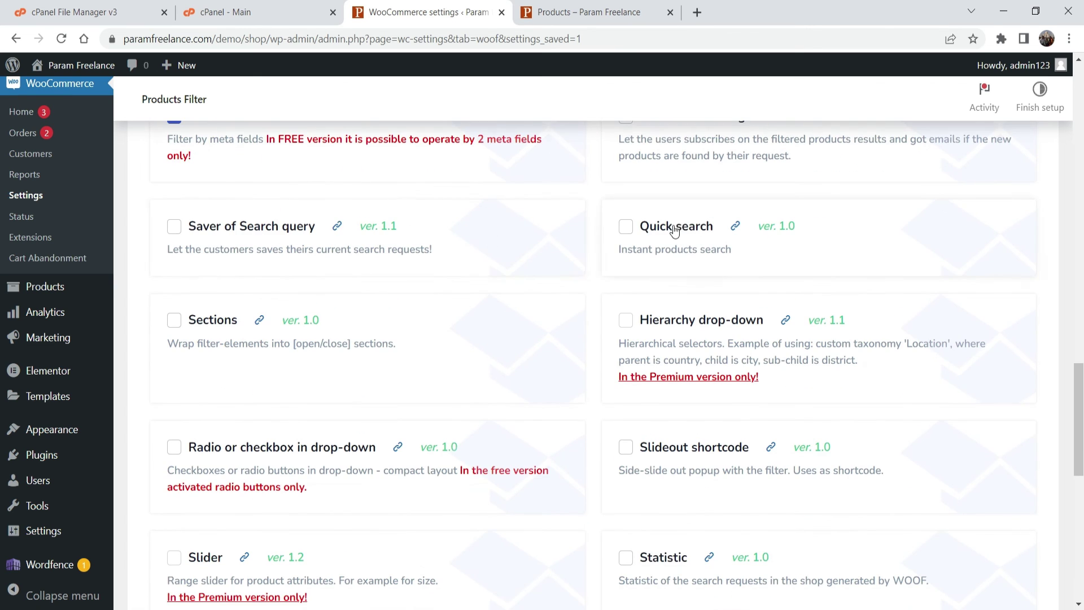
scroll(667, 226, "down", 6)
scroll(617, 234, "up", 7)
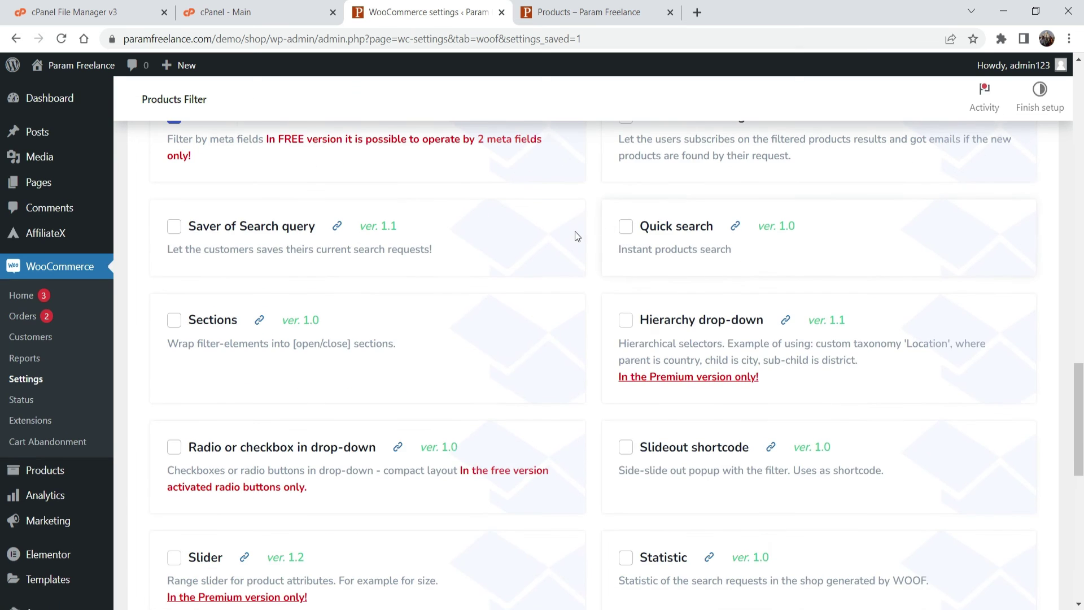
scroll(582, 237, "down", 9)
scroll(622, 249, "up", 15)
scroll(674, 260, "up", 5)
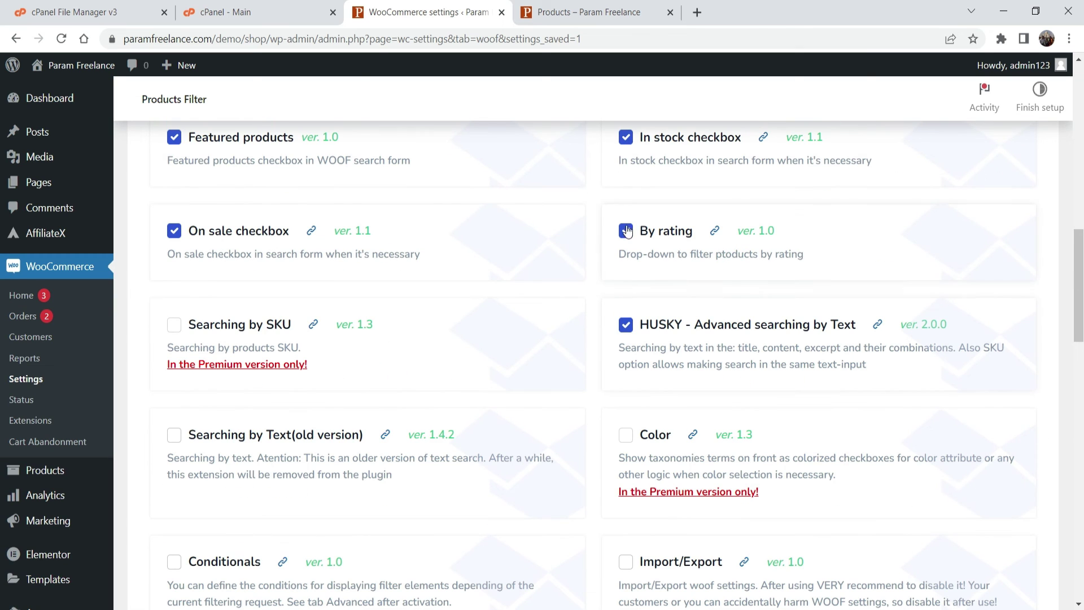
scroll(509, 302, "down", 20)
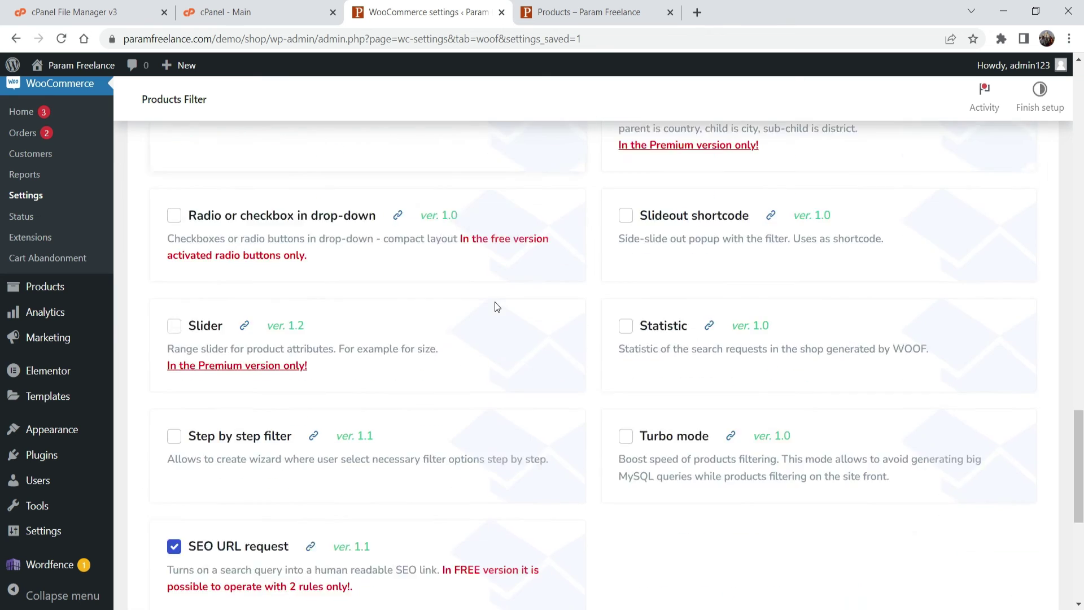
left_click(180, 541)
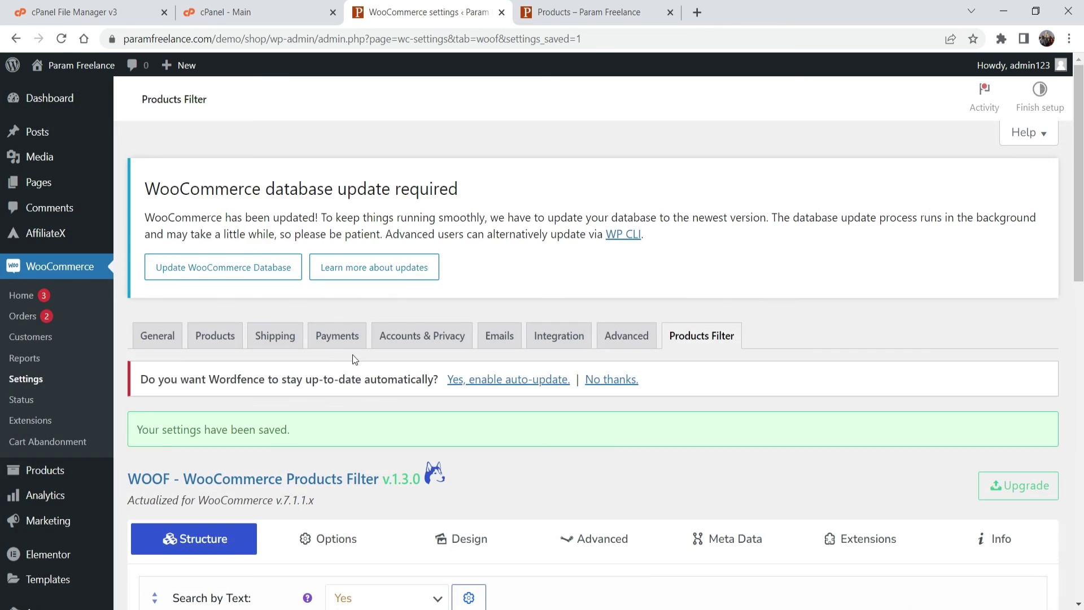
Set the In stock checkbox filter to Yes in the filter structure and save the changes.
scroll(199, 511, "down", 10)
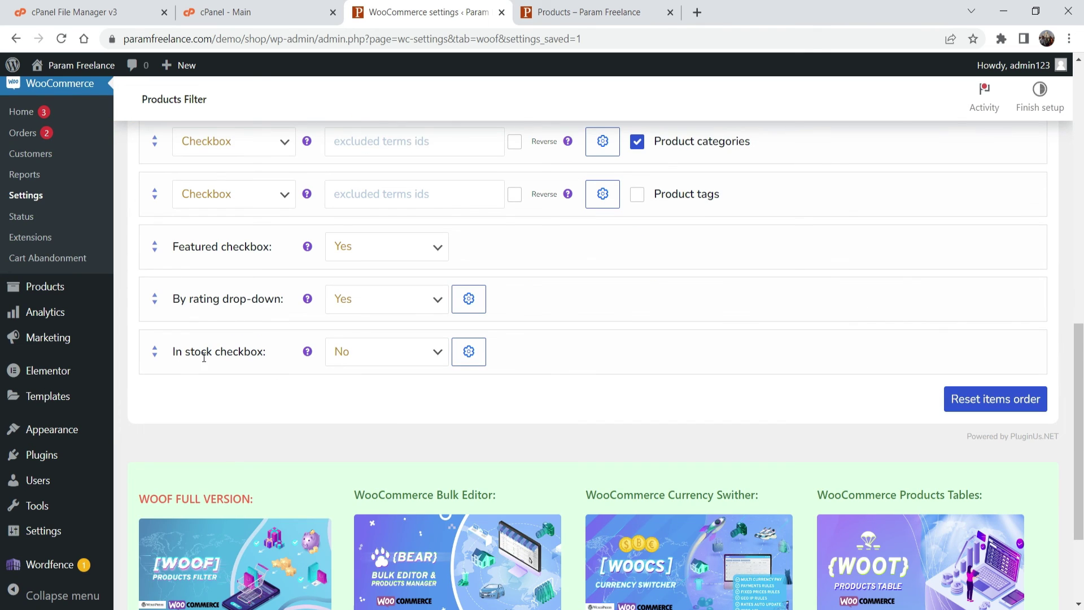
left_click(404, 359)
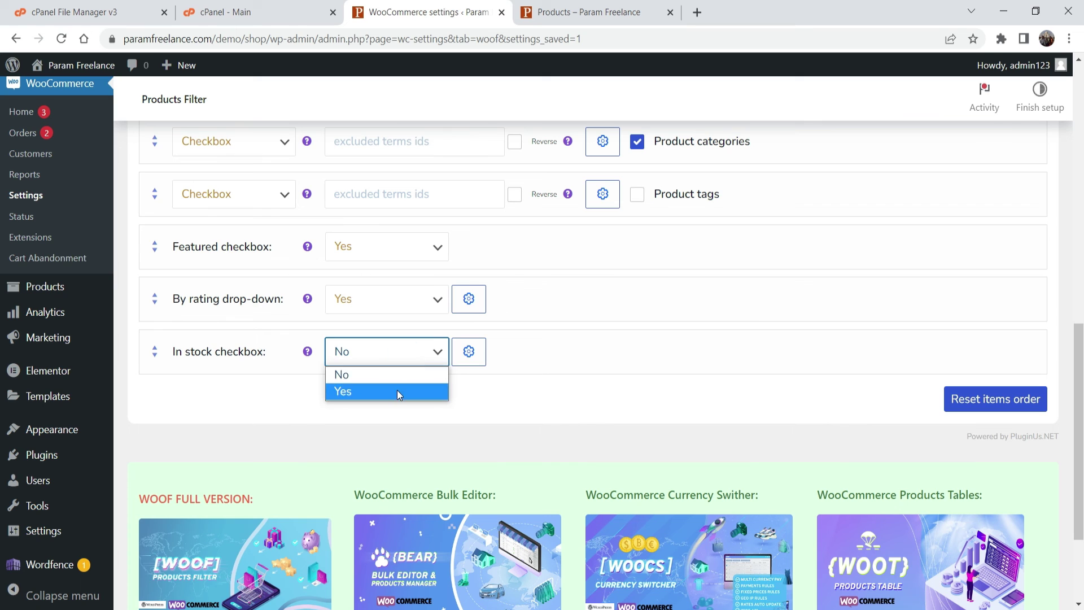
left_click(398, 391)
scroll(496, 374, "down", 3)
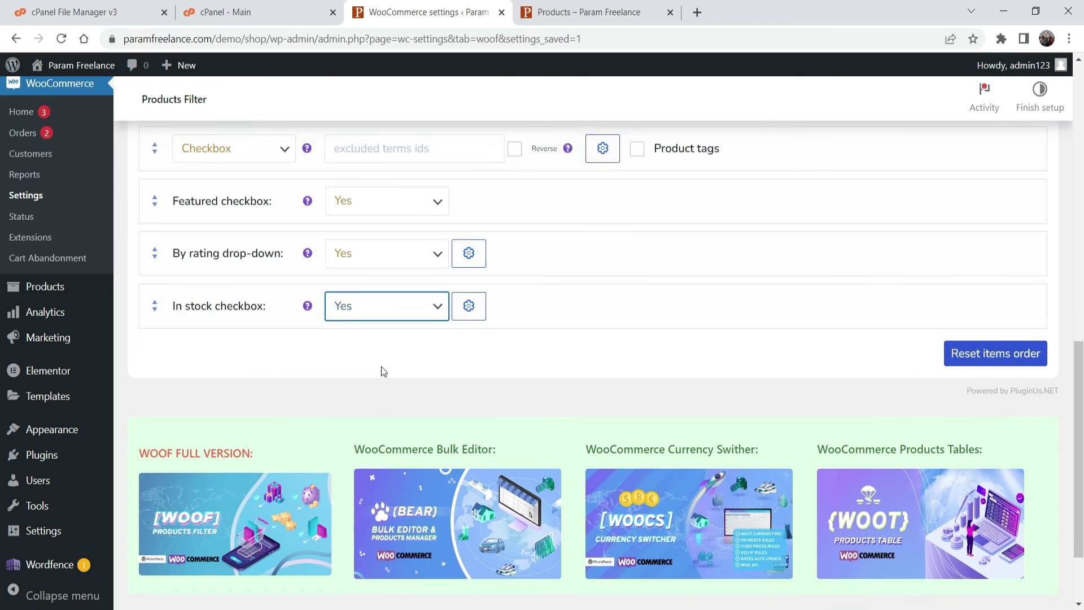
left_click(152, 528)
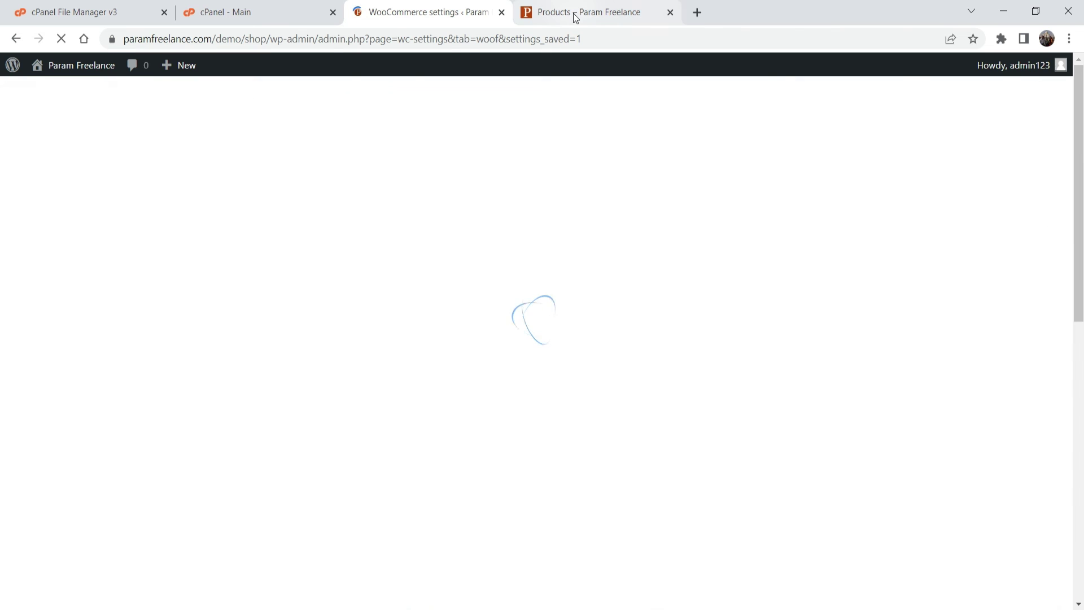
Reload the shop page and check the In stock filter in the sidebar.
left_click(574, 14)
left_click(59, 39)
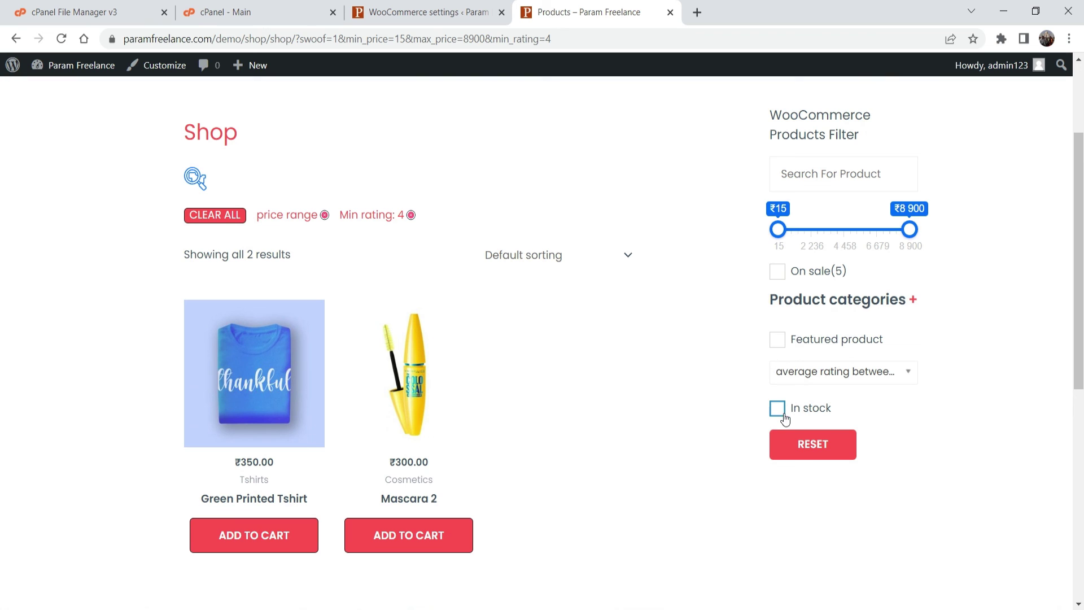
scroll(993, 294, "down", 1)
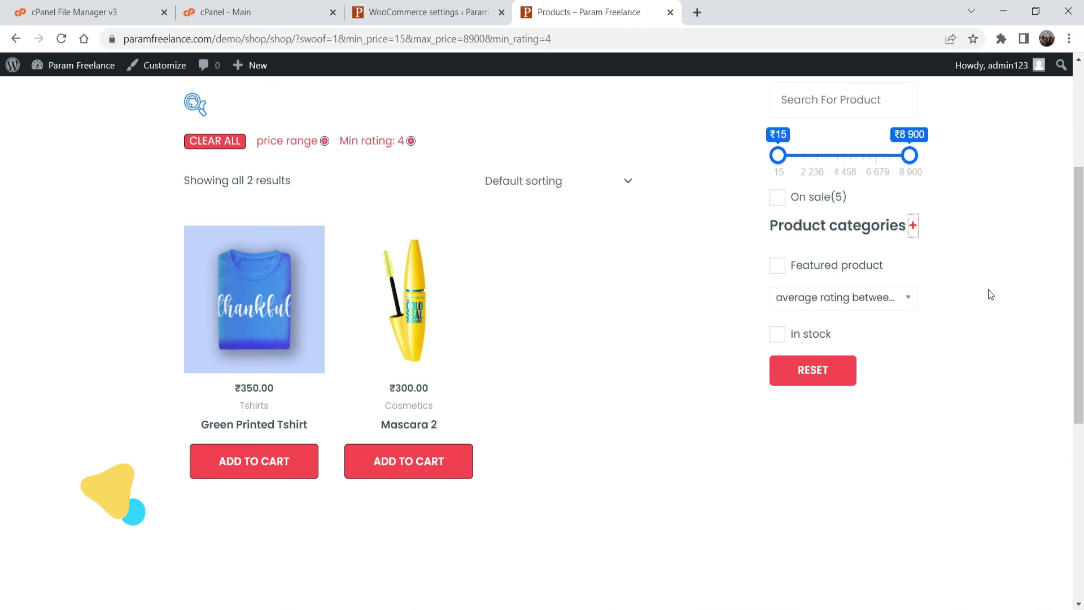
Return to the Products Filter settings and look over the general filter options.
left_click(435, 15)
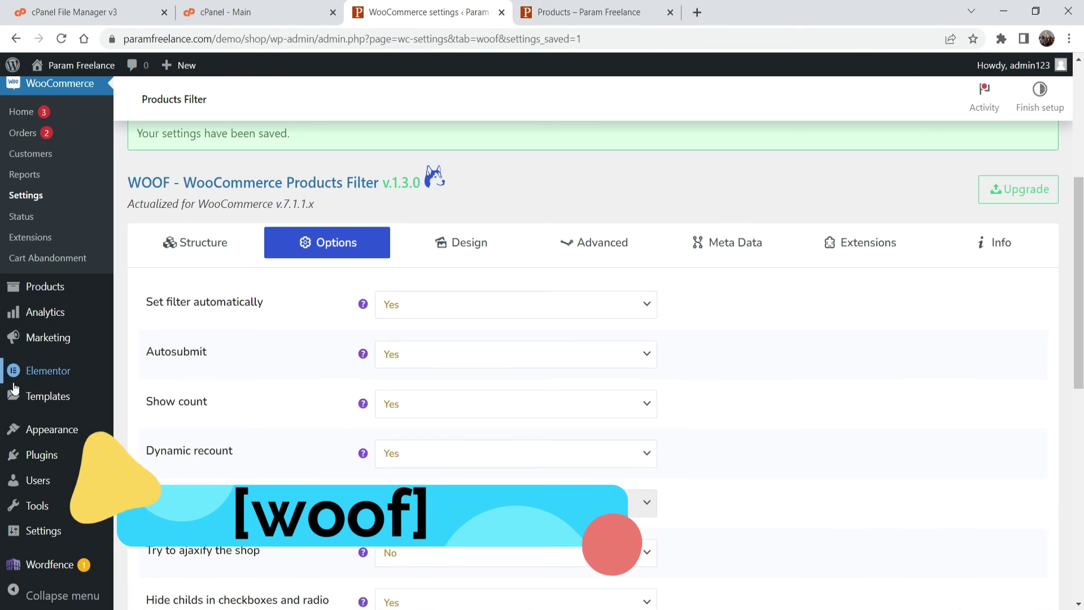
mouse_move(72, 405)
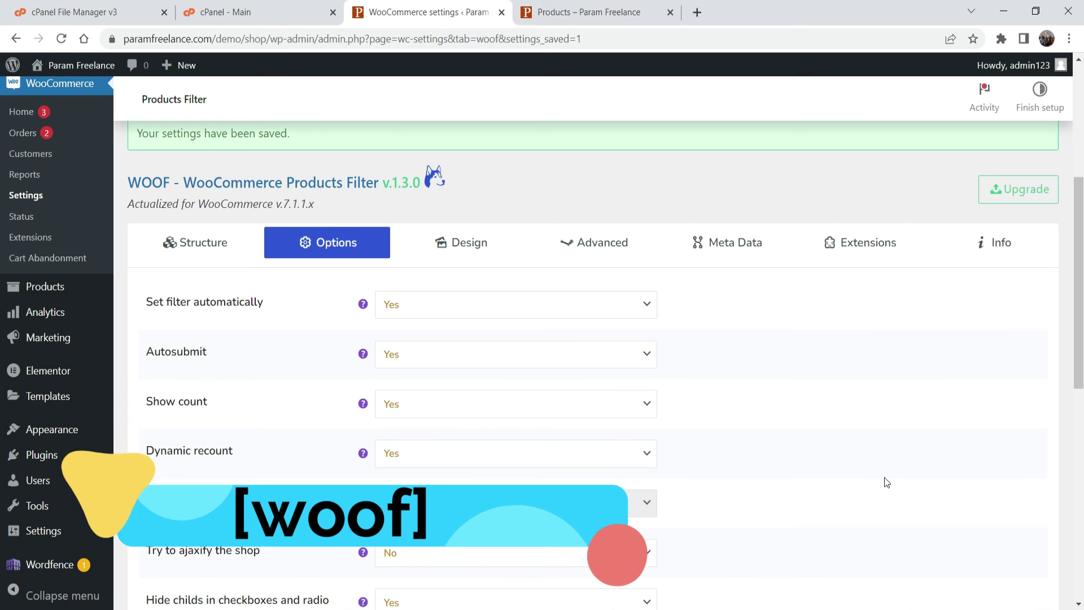
scroll(850, 453, "up", 5)
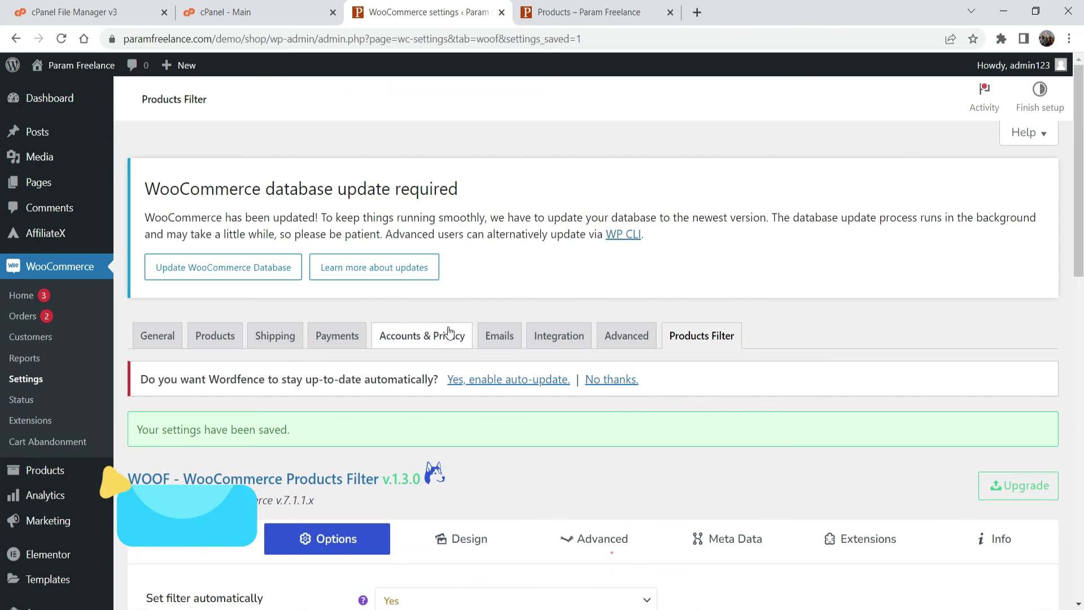
scroll(828, 408, "down", 4)
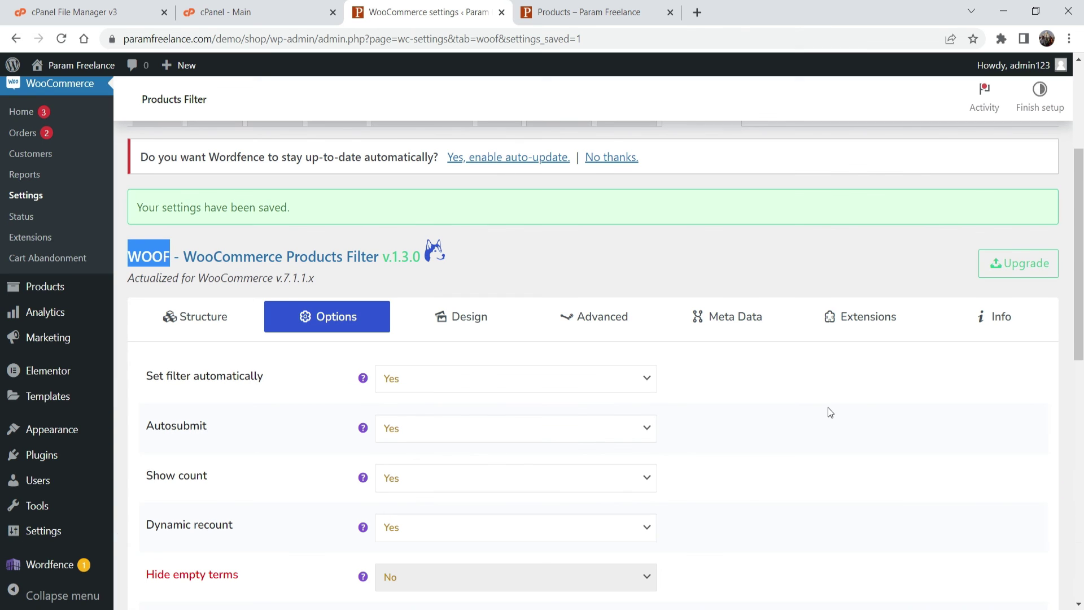